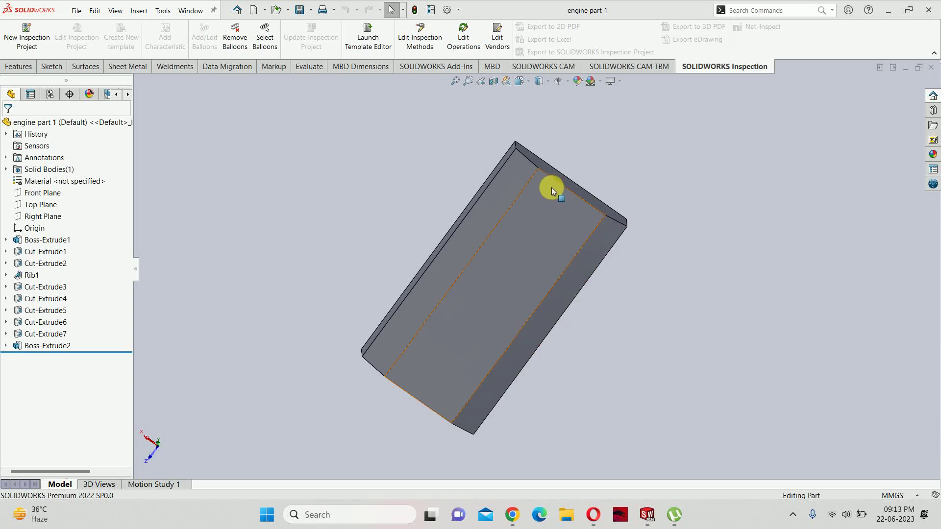
- Orbit engine part 1 to inspect its hollow interior, then bring up File Explorer
{"action": "mouse_move", "coordinate": [550, 189]}
{"action": "middle_mouse_down"}
{"action": "mouse_move", "coordinate": [441, 329]}
{"action": "mouse_move", "coordinate": [489, 296]}
{"action": "mouse_move", "coordinate": [410, 347]}
{"action": "mouse_move", "coordinate": [399, 338]}
{"action": "mouse_move", "coordinate": [443, 248]}
{"action": "mouse_move", "coordinate": [321, 371]}
{"action": "mouse_move", "coordinate": [615, 219]}
{"action": "middle_mouse_up"}
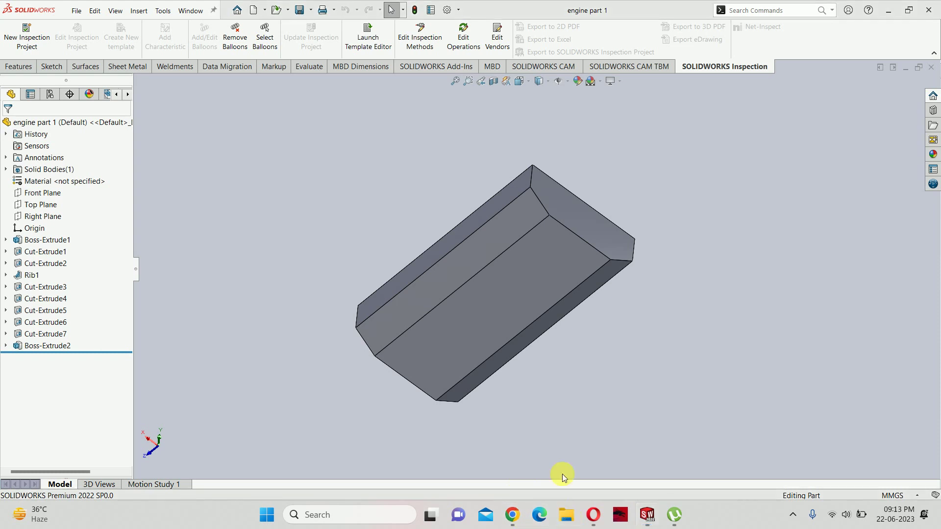
{"action": "key", "text": "super+e"}
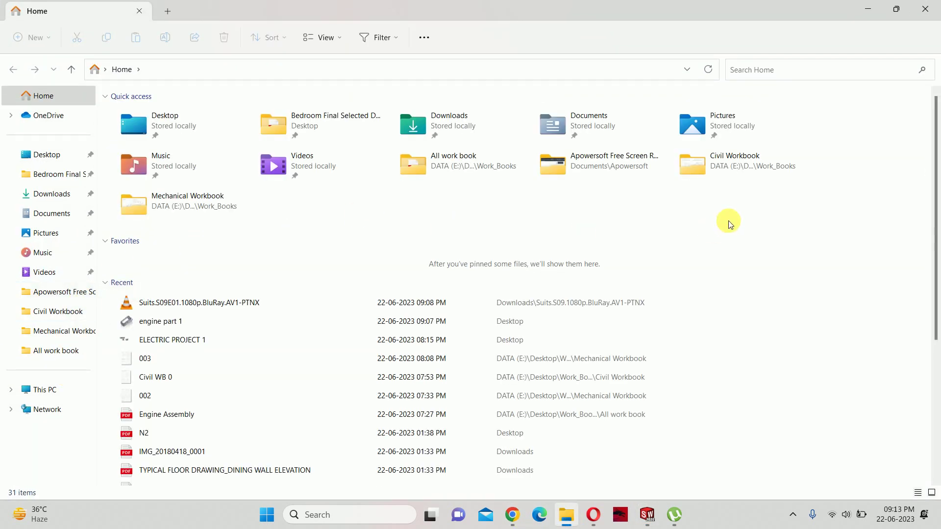
- Open 'Engine Assembly.pdf' from the Work_Books > All work book folder
{"action": "double_click", "coordinate": [724, 167]}
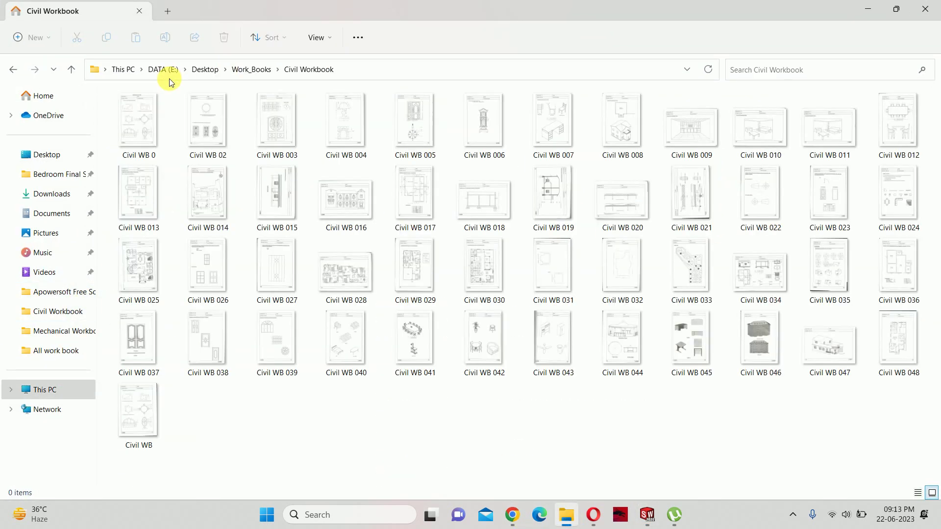
{"action": "left_click", "coordinate": [235, 67]}
{"action": "double_click", "coordinate": [153, 115]}
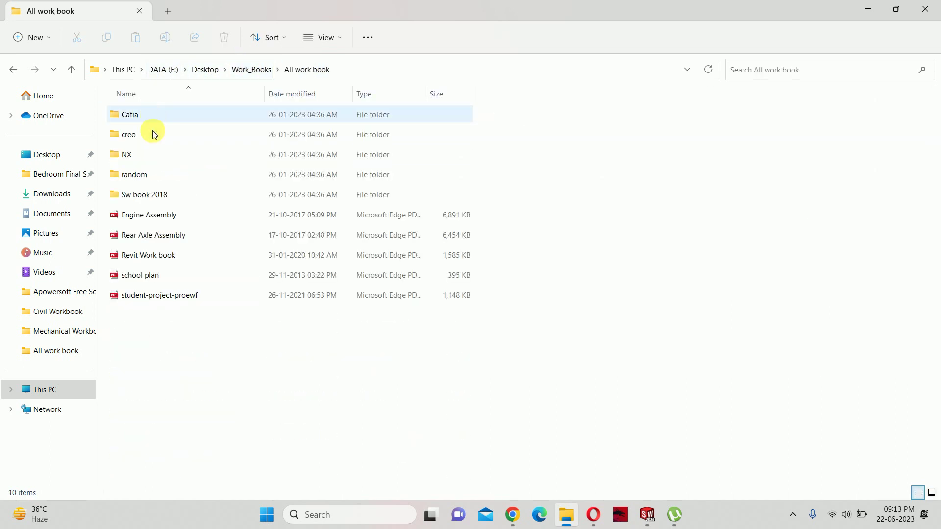
{"action": "double_click", "coordinate": [166, 216]}
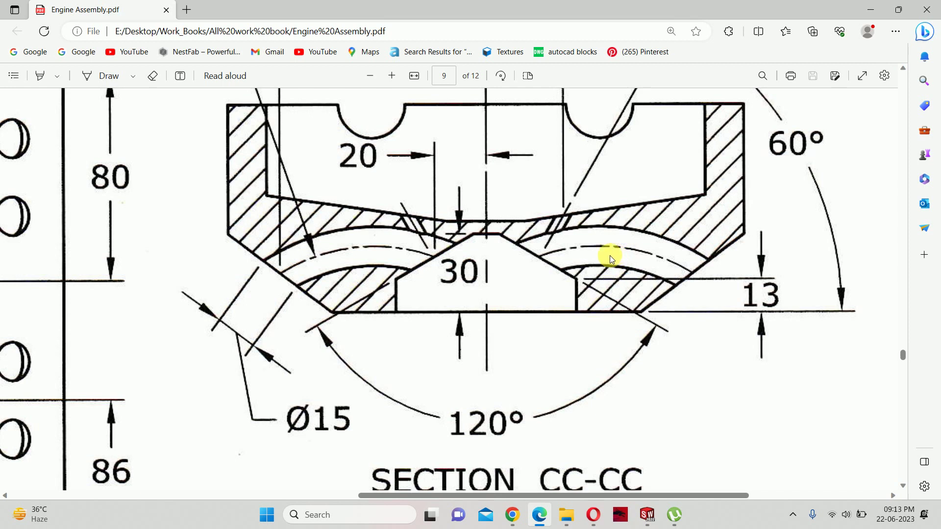
- Review the plan and Section CC-CC on PDF pages 8–9, then minimize Edge
{"action": "scroll", "coordinate": [609, 255], "scroll_direction": "down", "scroll_amount": 3, "text": "ctrl"}
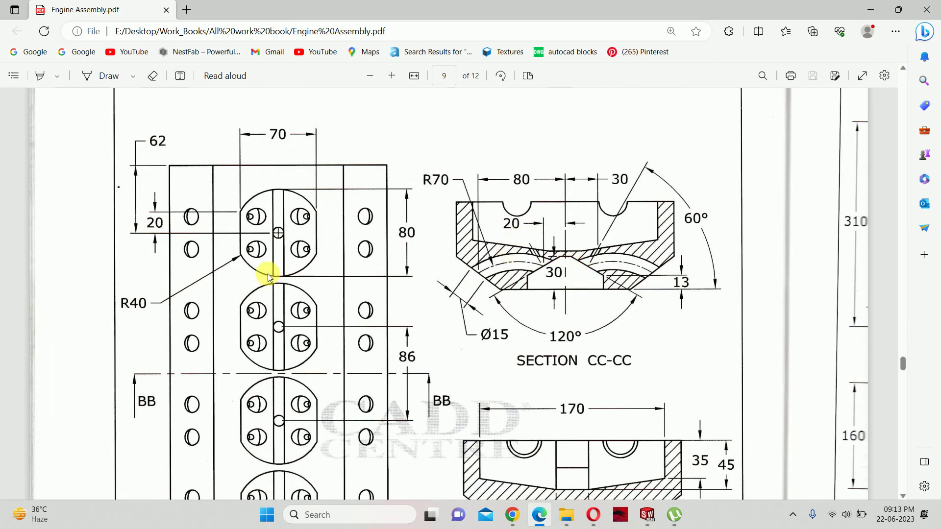
{"action": "scroll", "coordinate": [294, 281], "scroll_direction": "up", "scroll_amount": 5}
{"action": "scroll", "coordinate": [320, 289], "scroll_direction": "up", "scroll_amount": 5}
{"action": "scroll", "coordinate": [318, 259], "scroll_direction": "up", "scroll_amount": 5}
{"action": "scroll", "coordinate": [321, 229], "scroll_direction": "down", "scroll_amount": 5}
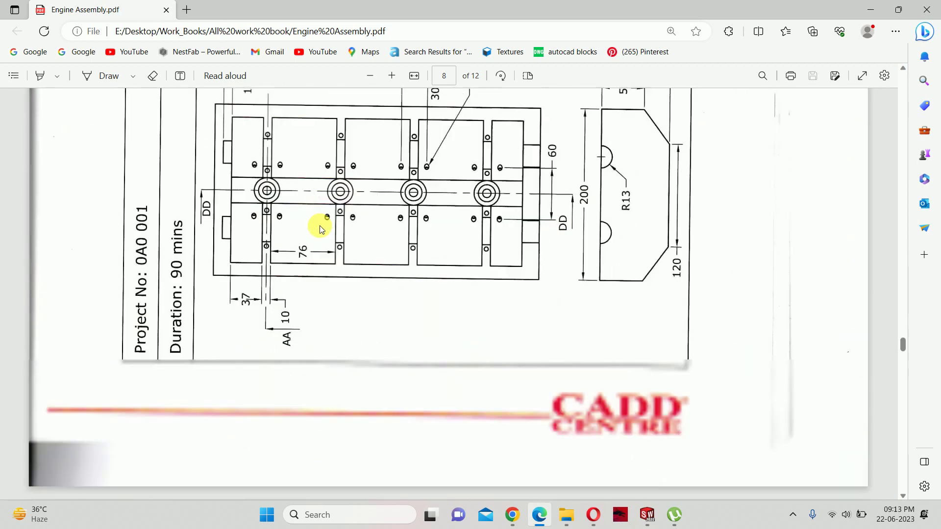
{"action": "scroll", "coordinate": [319, 233], "scroll_direction": "down", "scroll_amount": 5}
{"action": "scroll", "coordinate": [300, 273], "scroll_direction": "down", "scroll_amount": 3}
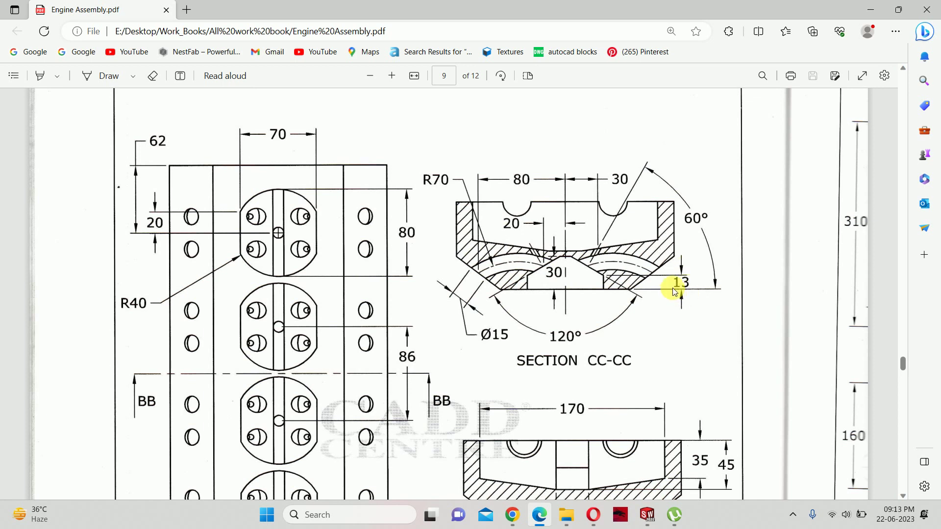
{"action": "left_click", "coordinate": [870, 10]}
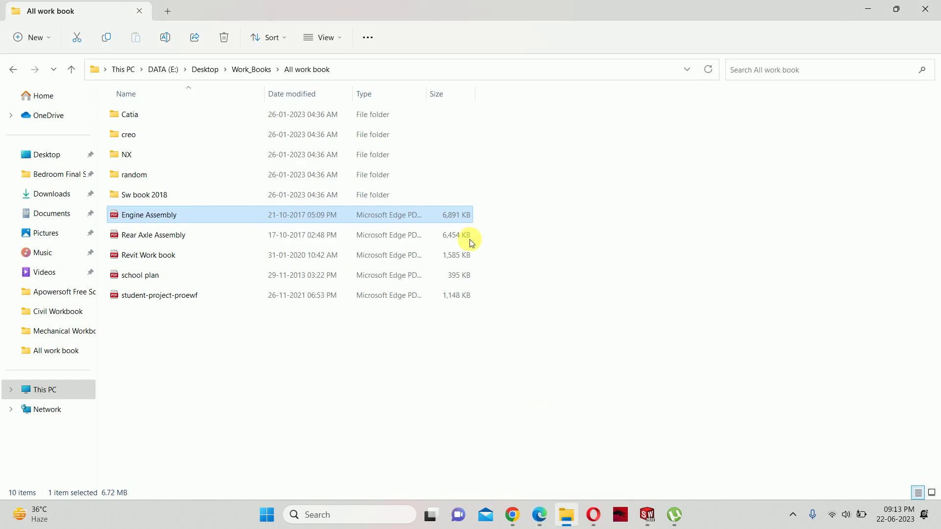
- Start a new sketch on the block's bottom face, viewed normal to it
{"action": "left_click", "coordinate": [856, 9]}
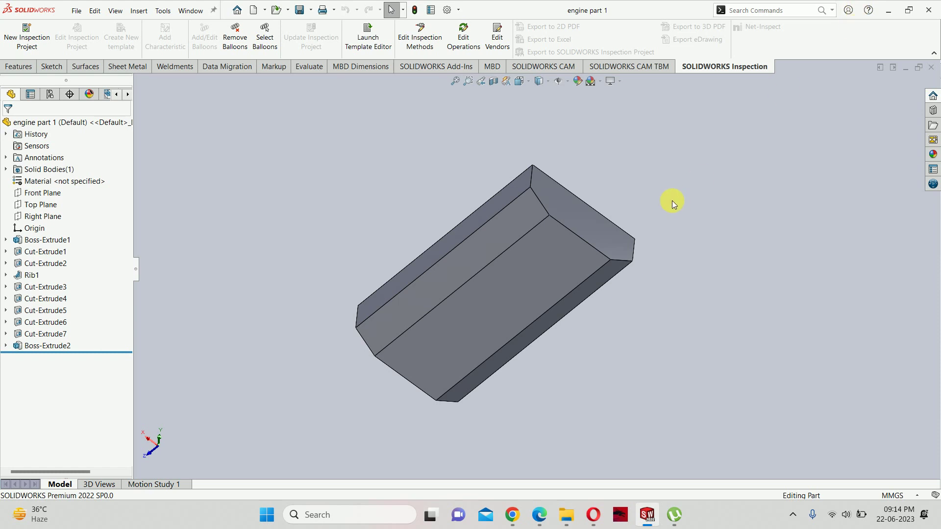
{"action": "left_click", "coordinate": [546, 253]}
{"action": "left_click", "coordinate": [593, 216]}
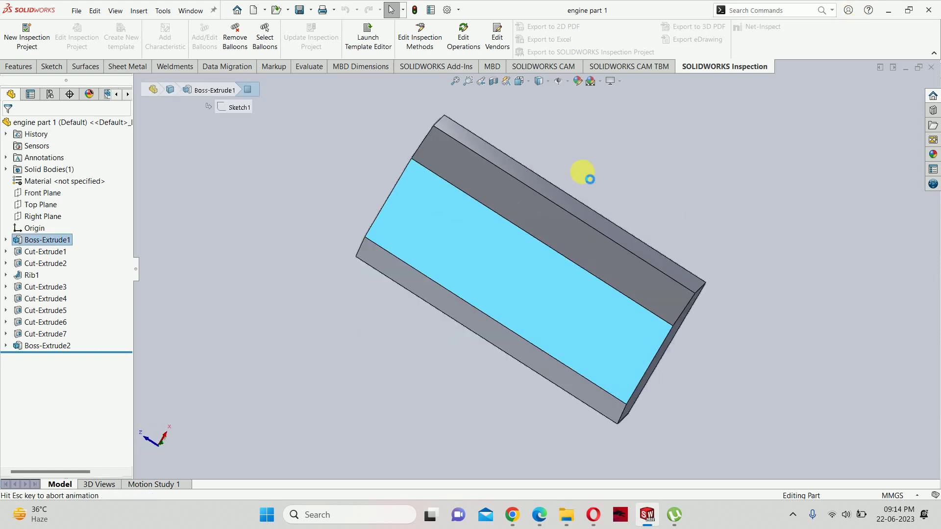
{"action": "mouse_move", "coordinate": [615, 208]}
{"action": "middle_mouse_down"}
{"action": "mouse_move", "coordinate": [449, 230]}
{"action": "mouse_move", "coordinate": [615, 263]}
{"action": "middle_mouse_up"}
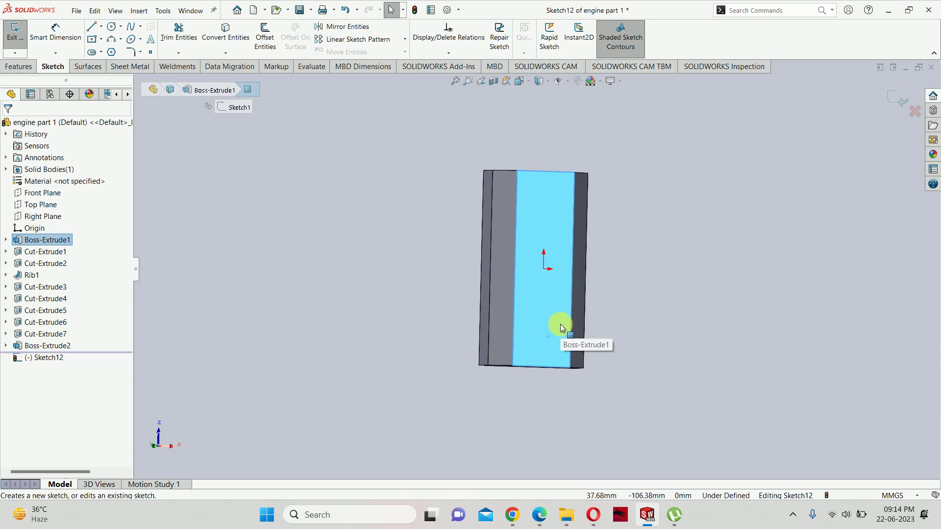
{"action": "key", "text": "ctrl+8"}
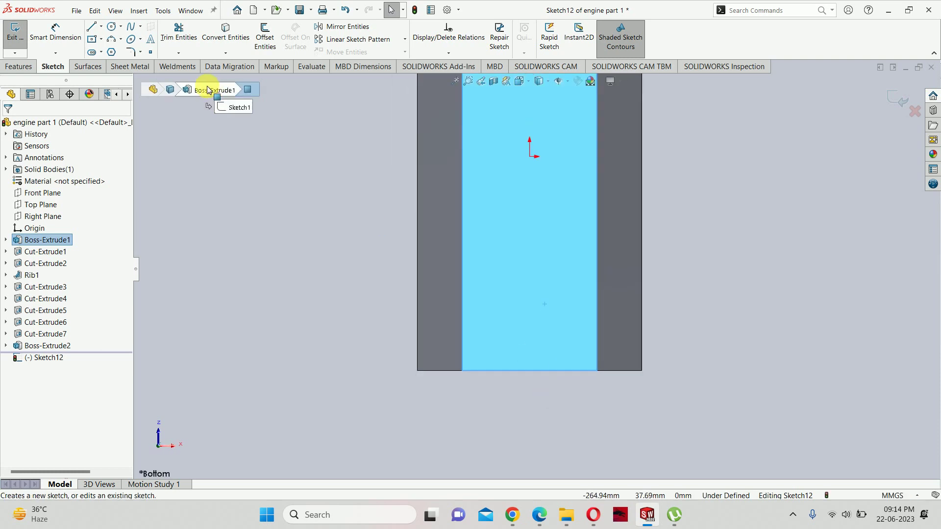
- Draw a centerline up from the bottom edge and a circle centred on its top end
{"action": "left_click", "coordinate": [101, 32]}
{"action": "left_click", "coordinate": [98, 48]}
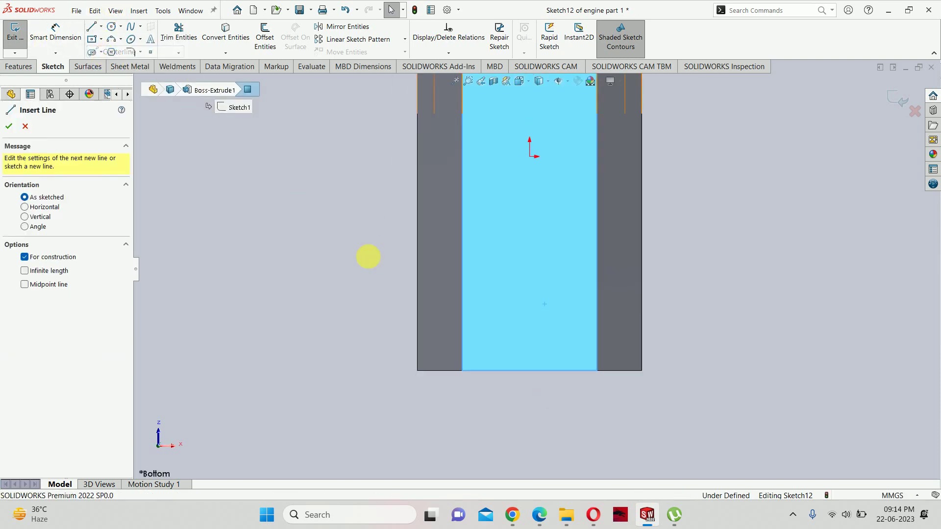
{"action": "left_click", "coordinate": [529, 371]}
{"action": "left_click", "coordinate": [529, 307]}
{"action": "key", "text": "Escape"}
{"action": "right_click_drag", "start_coordinate": [467, 332], "coordinate": [541, 321]}
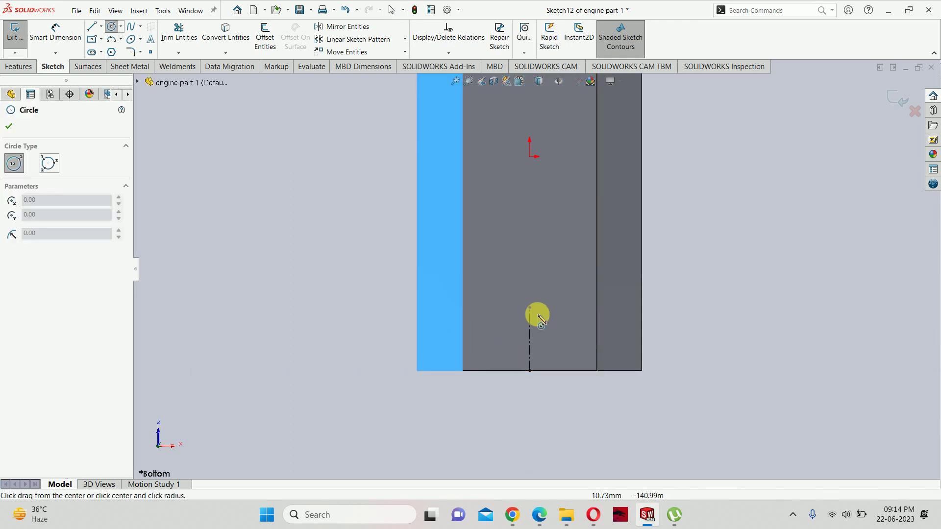
{"action": "left_click", "coordinate": [529, 307]}
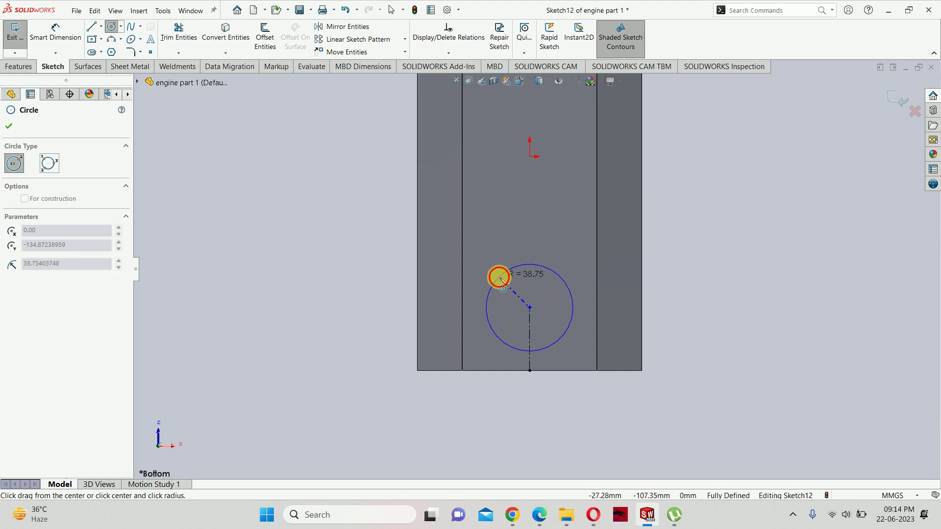
{"action": "left_click", "coordinate": [498, 277]}
{"action": "key", "text": "Escape"}
- Draw a vertical line on the circle's left side and mirror it across the centerline
{"action": "right_click_drag", "start_coordinate": [871, 295], "coordinate": [666, 291]}
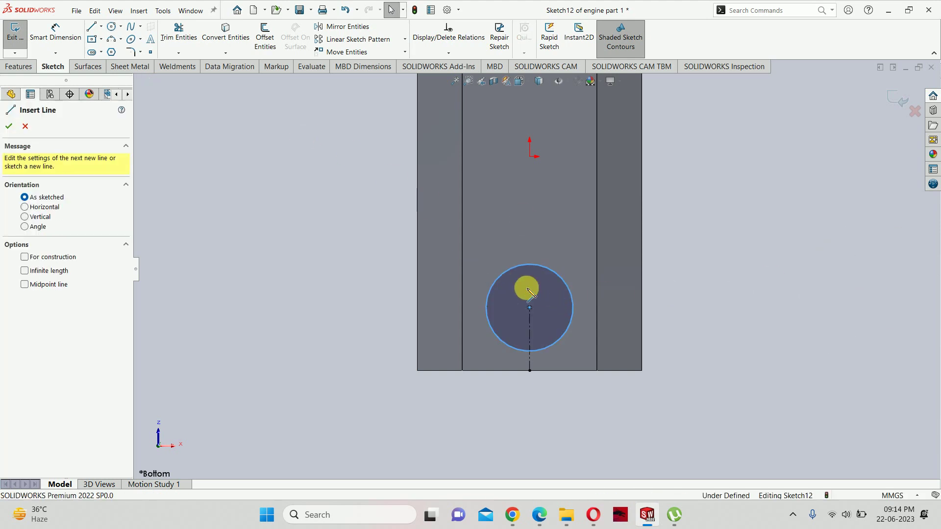
{"action": "left_click", "coordinate": [503, 274]}
{"action": "double_click", "coordinate": [503, 343]}
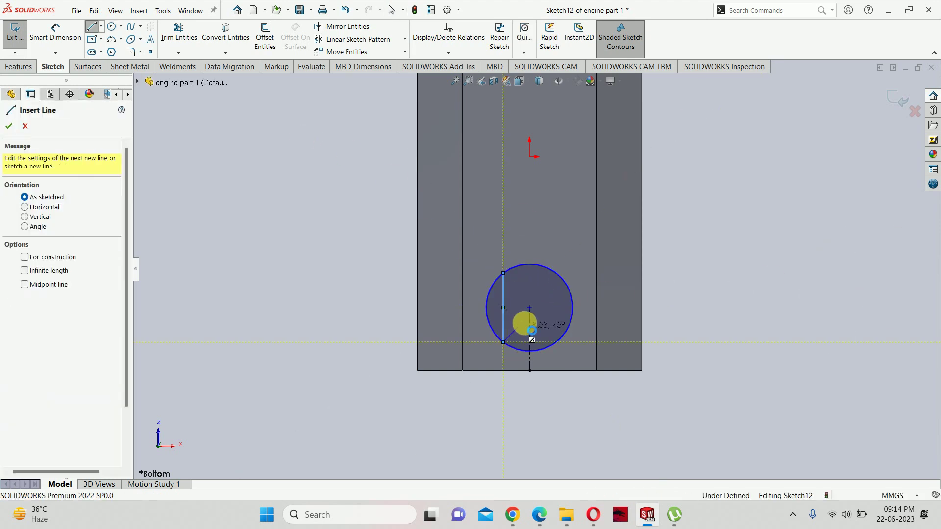
{"action": "key", "text": "Escape"}
{"action": "left_click", "coordinate": [529, 321]}
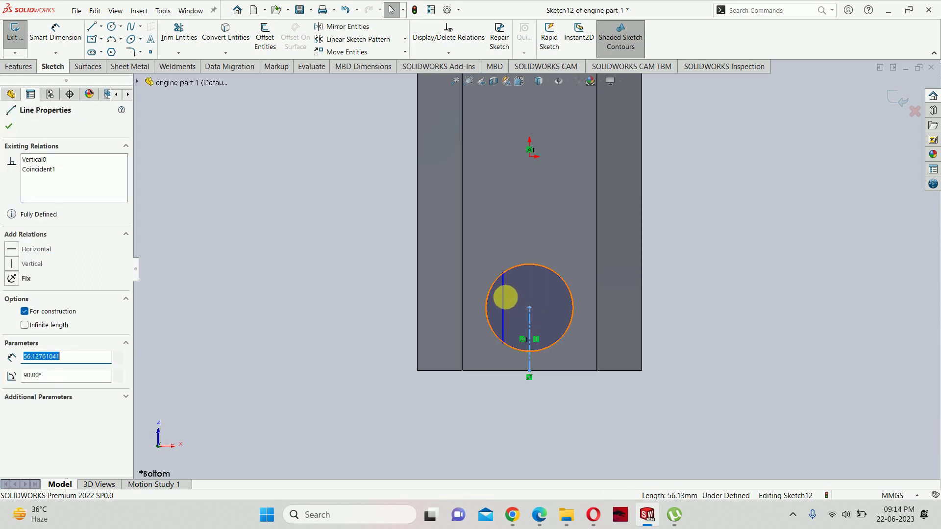
{"action": "left_click", "coordinate": [502, 294], "text": "ctrl"}
{"action": "left_click", "coordinate": [358, 32]}
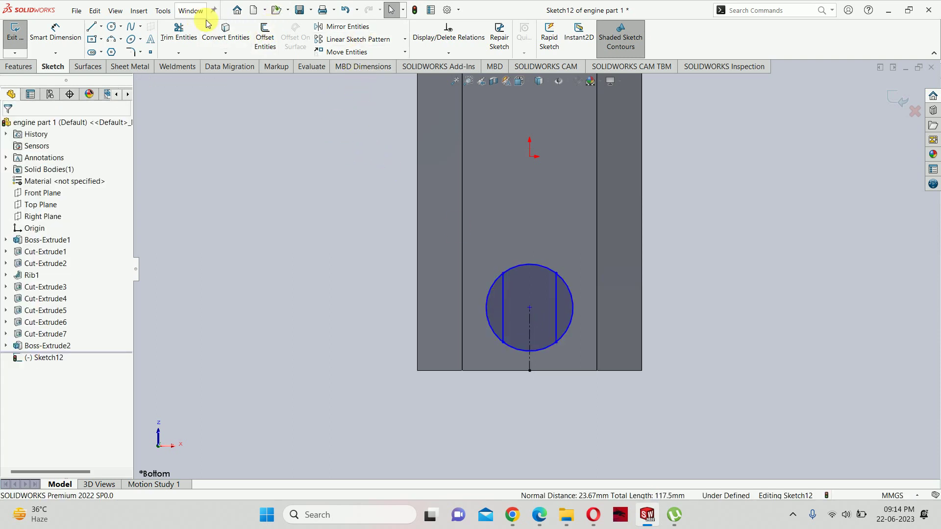
- Trim away the circle's left and right arcs outside the two vertical lines
{"action": "left_click", "coordinate": [178, 32]}
{"action": "scroll", "coordinate": [492, 313], "scroll_direction": "down", "scroll_amount": 3}
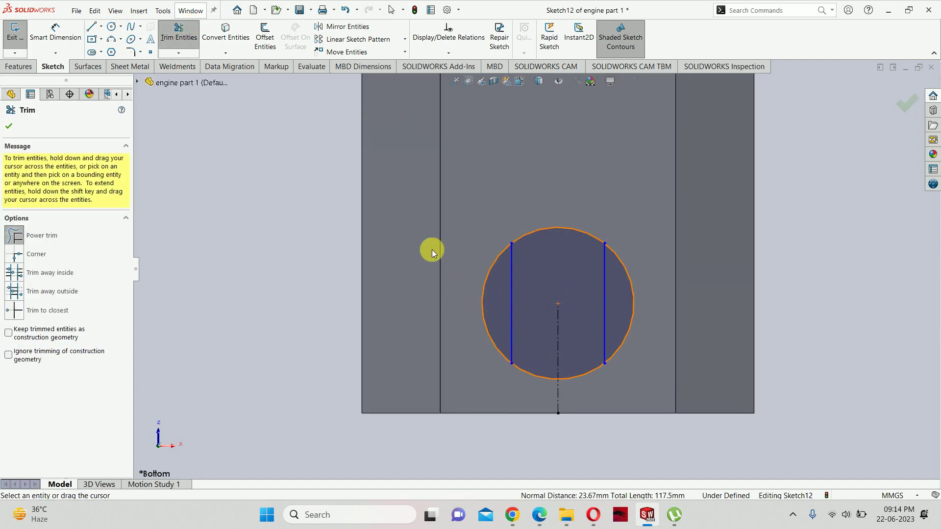
{"action": "left_click_drag", "start_coordinate": [431, 253], "coordinate": [485, 282]}
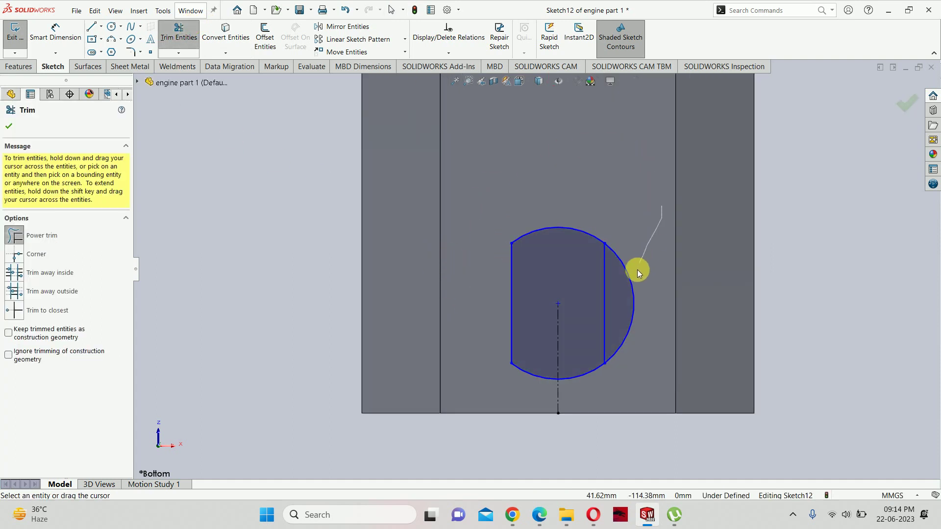
{"action": "left_click_drag", "start_coordinate": [636, 270], "coordinate": [620, 314]}
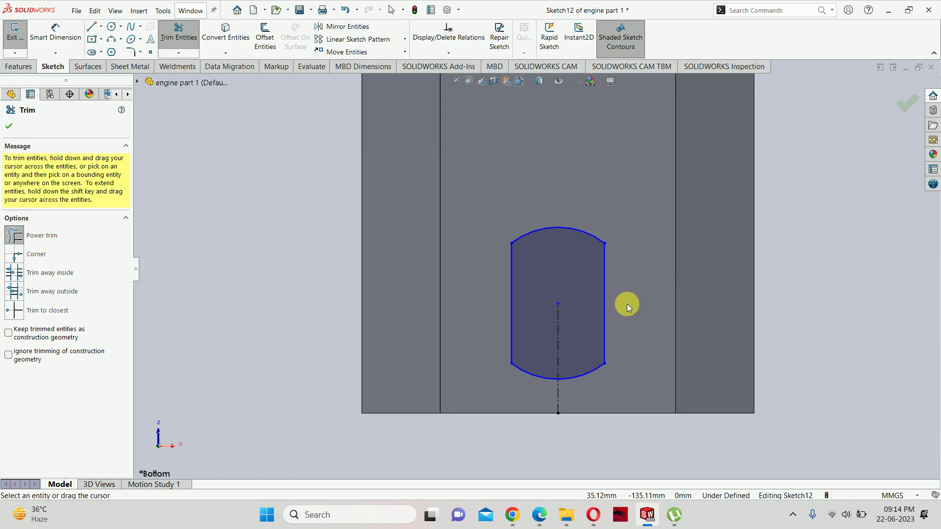
{"action": "scroll", "coordinate": [768, 292], "scroll_direction": "down", "scroll_amount": 2}
{"action": "right_click_drag", "start_coordinate": [768, 292], "coordinate": [779, 211]}
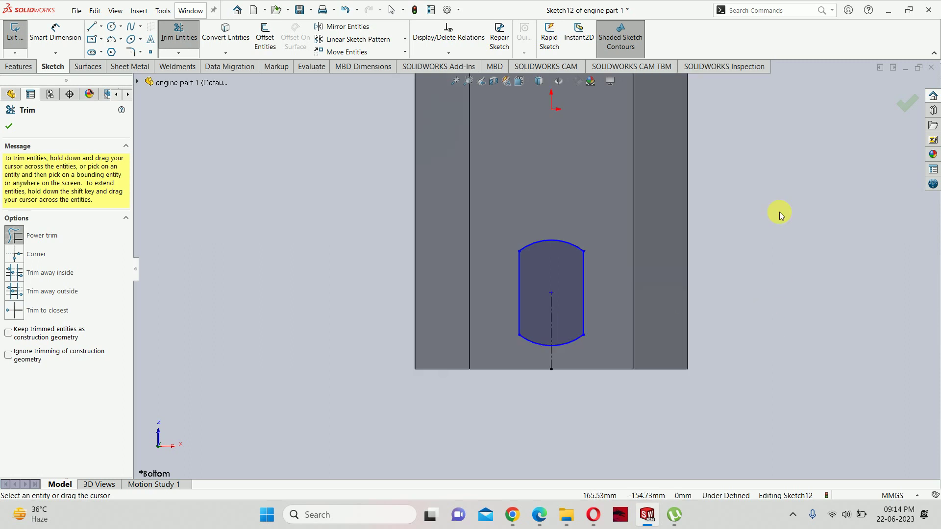
- Dimension the bottom arc to R40 and the distance between the vertical lines to 70 mm
{"action": "left_click", "coordinate": [575, 341]}
{"action": "left_click", "coordinate": [632, 395]}
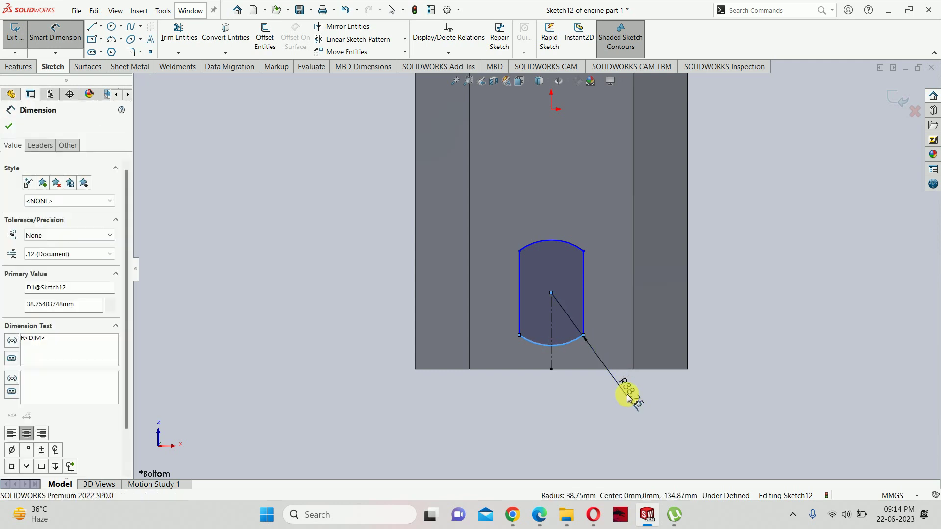
{"action": "type", "text": "40"}
{"action": "key", "text": "Return"}
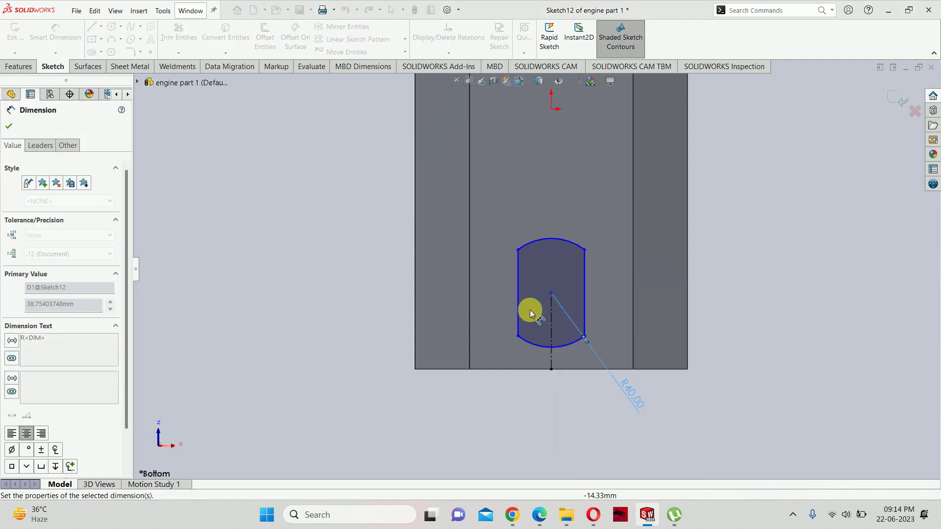
{"action": "key", "text": "Escape"}
{"action": "left_click", "coordinate": [518, 306]}
{"action": "left_click", "coordinate": [583, 291]}
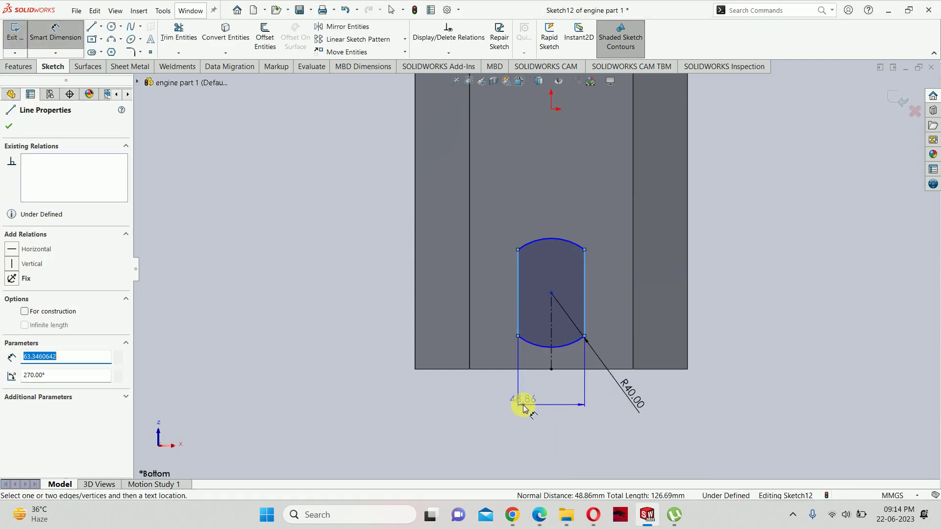
{"action": "left_click", "coordinate": [522, 403]}
{"action": "type", "text": "70"}
{"action": "key", "text": "Return"}
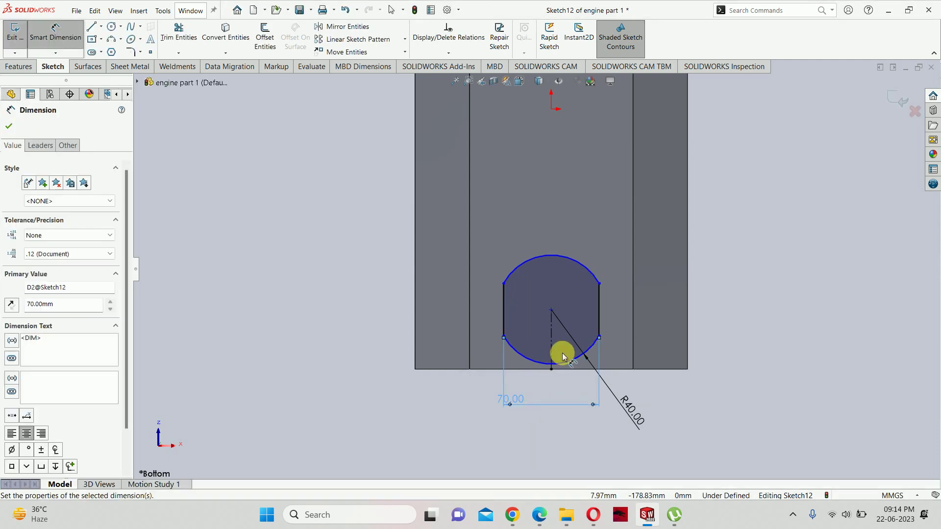
- Recheck the 70 and 62 dimensions in the PDF, close File Explorer, and return to SOLIDWORKS
{"action": "key", "text": "alt+Tab"}
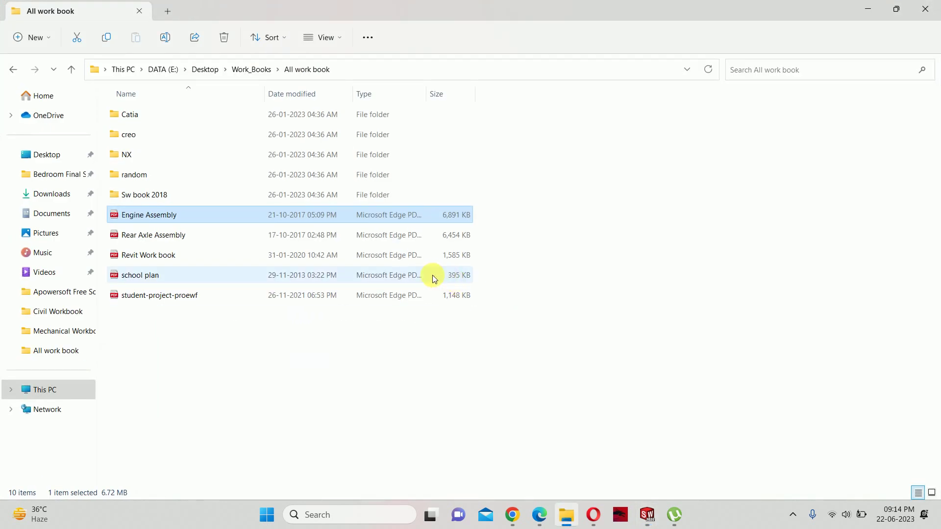
{"action": "key", "text": "alt+Tab"}
{"action": "key", "text": "alt+Tab"}
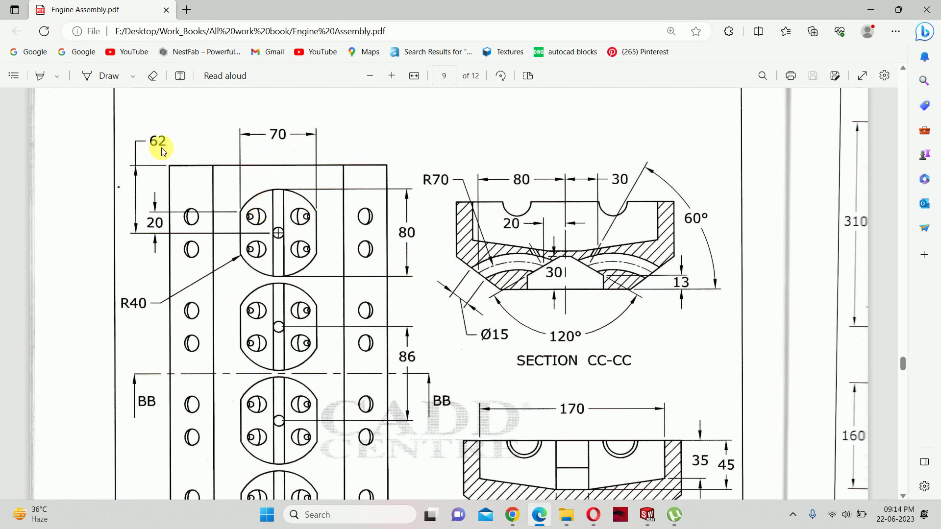
{"action": "key", "text": "alt+Tab"}
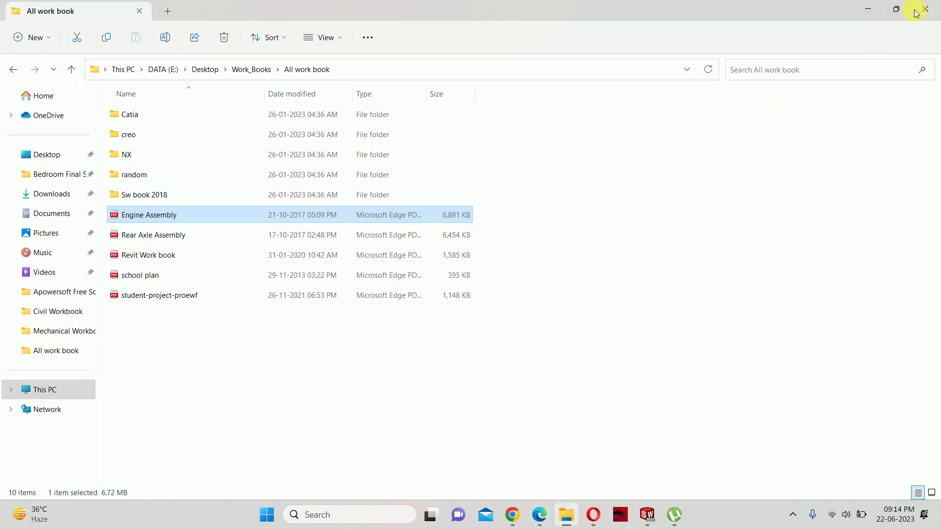
{"action": "left_click", "coordinate": [916, 13]}
{"action": "key", "text": "alt+Tab"}
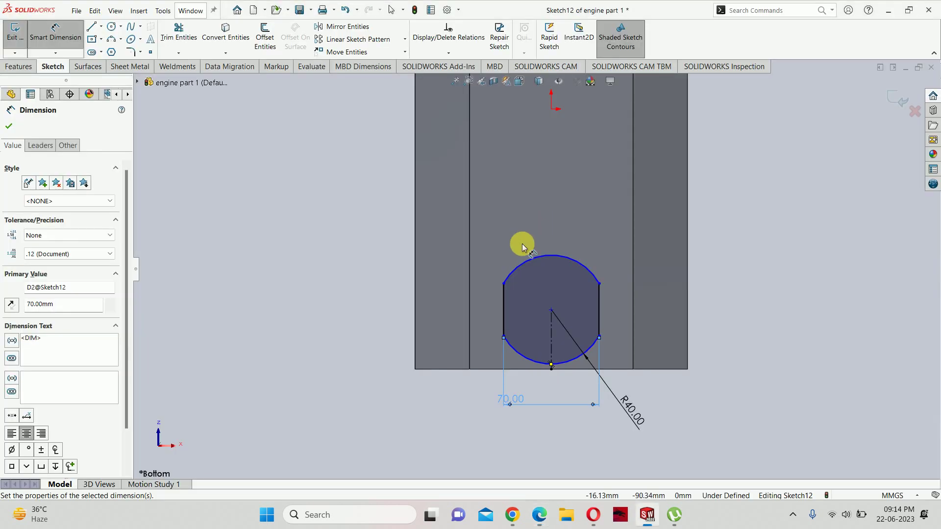
- Dimension the bore centre 62 mm from the bottom edge, move the 70 dimension lower, and exit Sketch12
{"action": "left_click", "coordinate": [552, 338]}
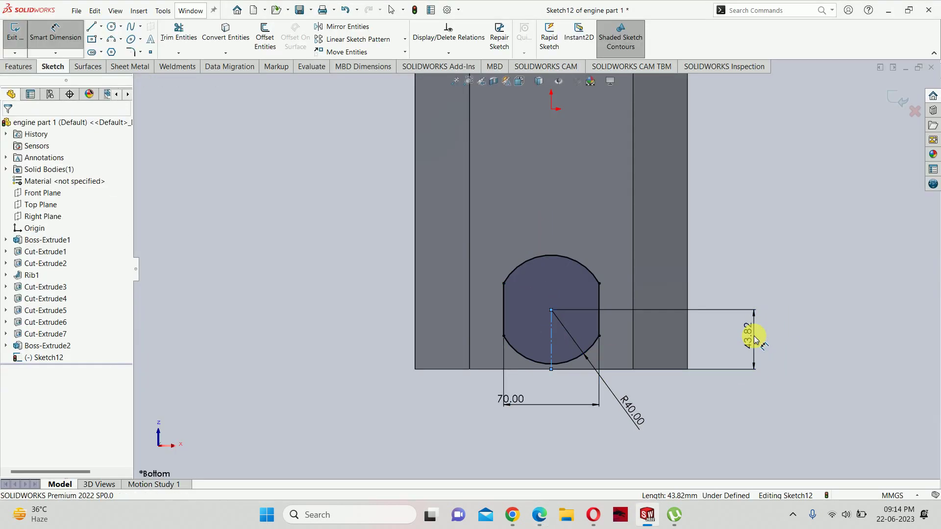
{"action": "left_click", "coordinate": [754, 338]}
{"action": "type", "text": "62"}
{"action": "key", "text": "Return"}
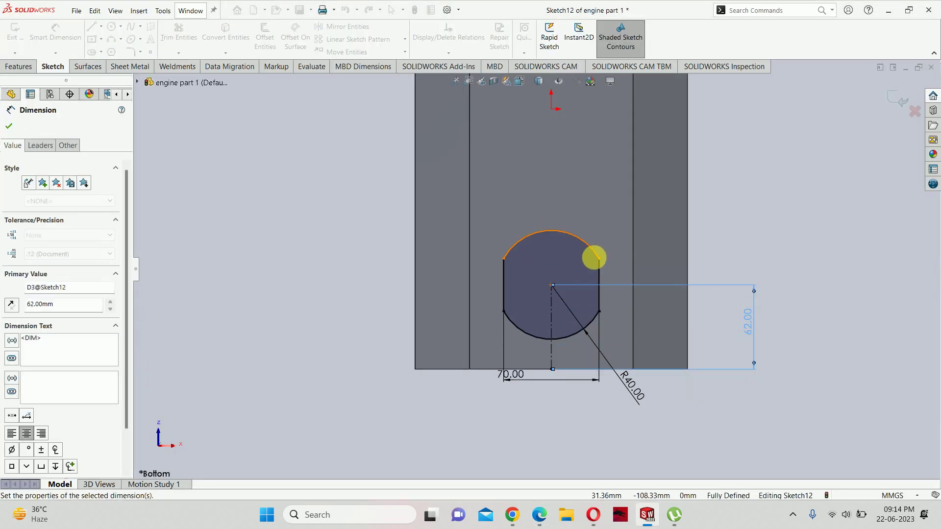
{"action": "key", "text": "Escape"}
{"action": "scroll", "coordinate": [544, 319], "scroll_direction": "up", "scroll_amount": 3}
{"action": "left_click_drag", "start_coordinate": [529, 324], "coordinate": [553, 338]}
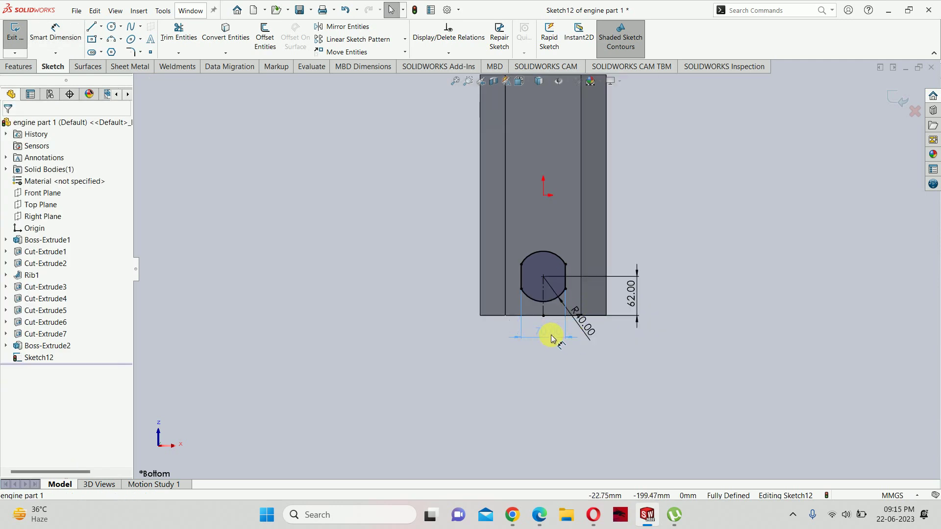
{"action": "scroll", "coordinate": [568, 280], "scroll_direction": "down", "scroll_amount": 2}
{"action": "left_click", "coordinate": [898, 100]}
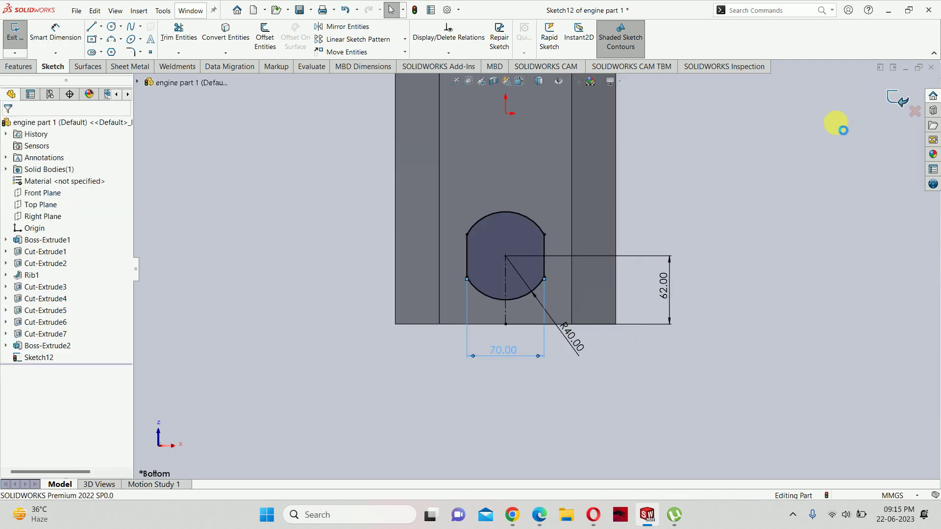
{"action": "mouse_move", "coordinate": [585, 235]}
{"action": "middle_mouse_down"}
{"action": "mouse_move", "coordinate": [580, 126]}
{"action": "mouse_move", "coordinate": [443, 162]}
{"action": "middle_mouse_up"}
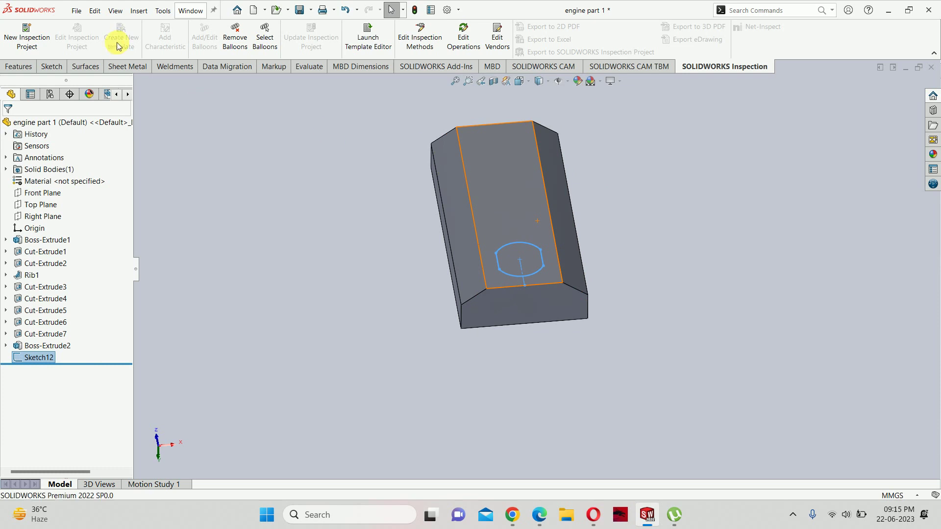
- Extrude-cut Sketch12 Blind 13 mm deep to create Cut-Extrude8
{"action": "left_click", "coordinate": [25, 69]}
{"action": "left_click", "coordinate": [169, 35]}
{"action": "type", "text": "13"}
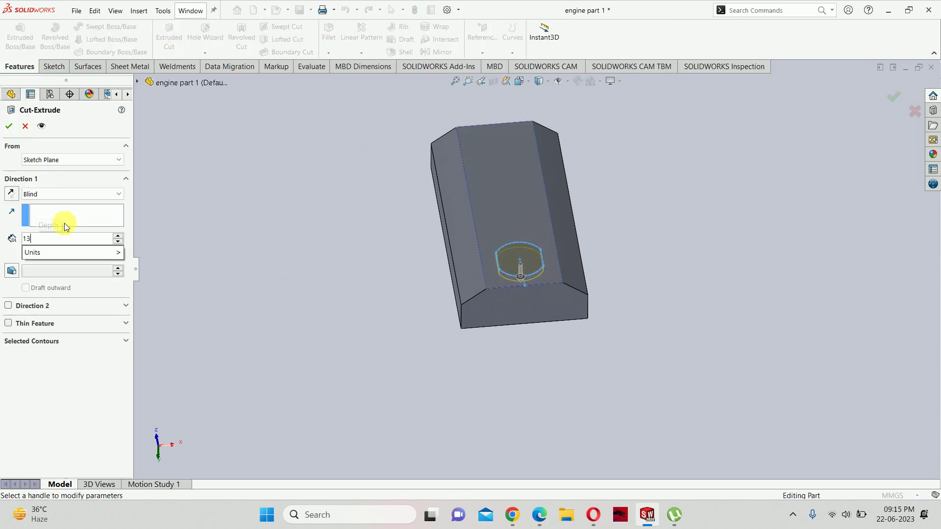
{"action": "key", "text": "Return"}
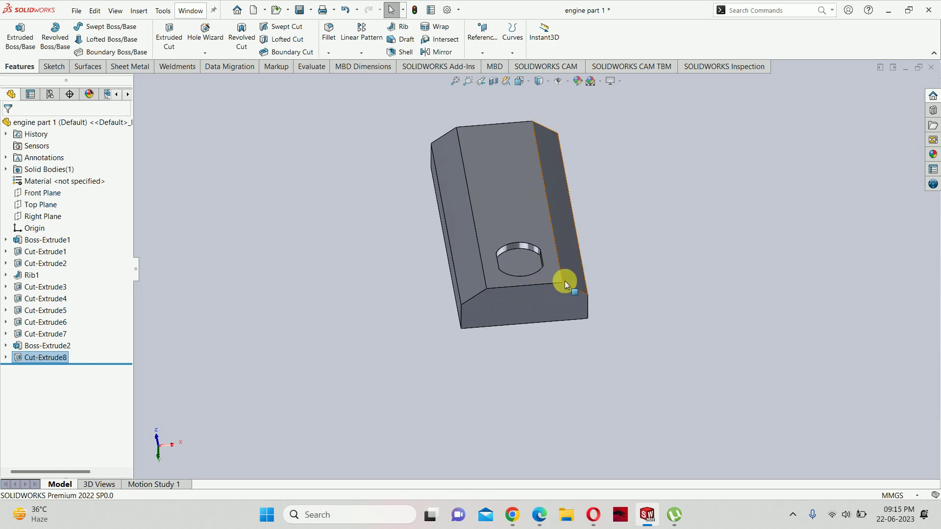
{"action": "scroll", "coordinate": [518, 243], "scroll_direction": "down", "scroll_amount": 3}
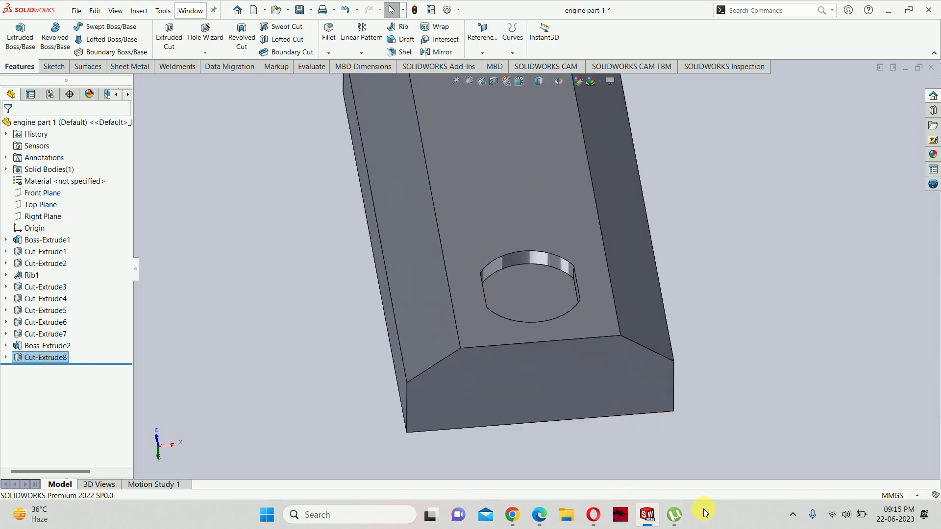
{"action": "left_click", "coordinate": [534, 519]}
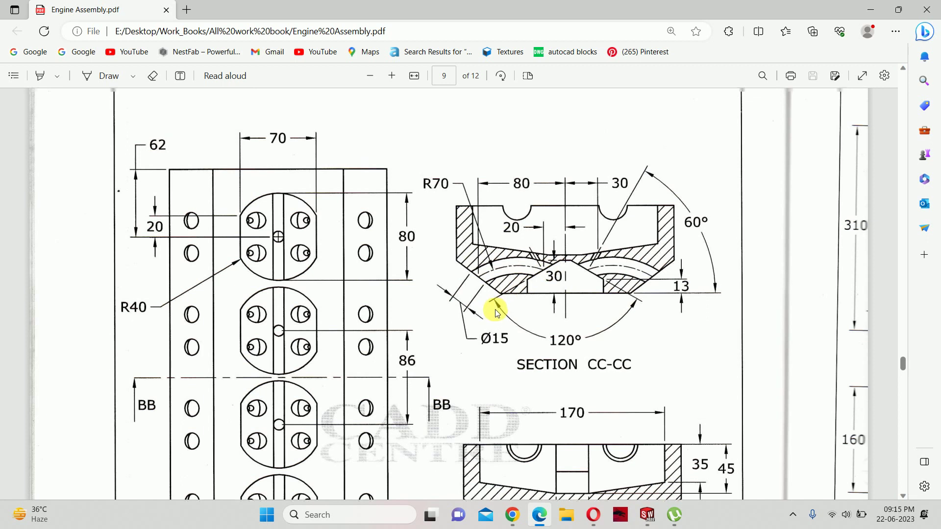
{"action": "scroll", "coordinate": [496, 311], "scroll_direction": "up", "scroll_amount": 10}
{"action": "scroll", "coordinate": [457, 307], "scroll_direction": "up", "scroll_amount": 5}
{"action": "scroll", "coordinate": [463, 300], "scroll_direction": "up", "scroll_amount": 3}
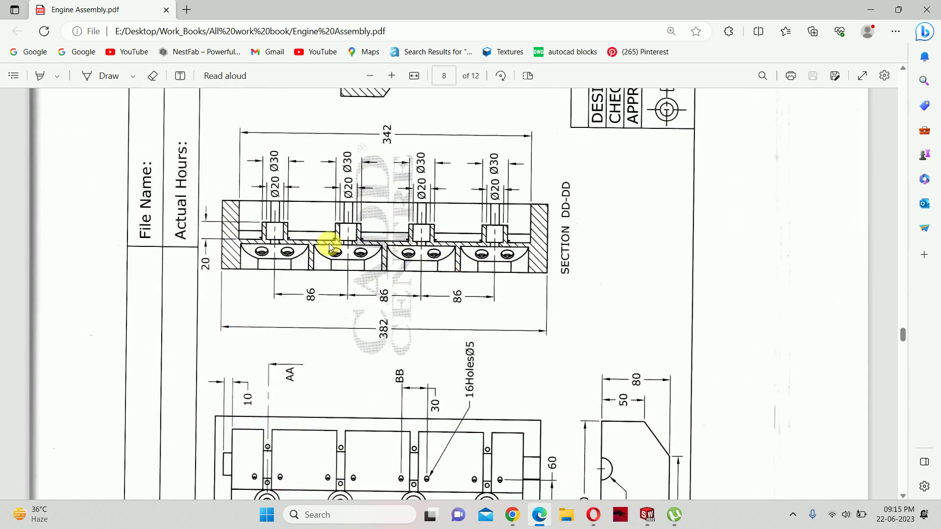
{"action": "scroll", "coordinate": [328, 243], "scroll_direction": "up", "scroll_amount": 3, "text": "ctrl"}
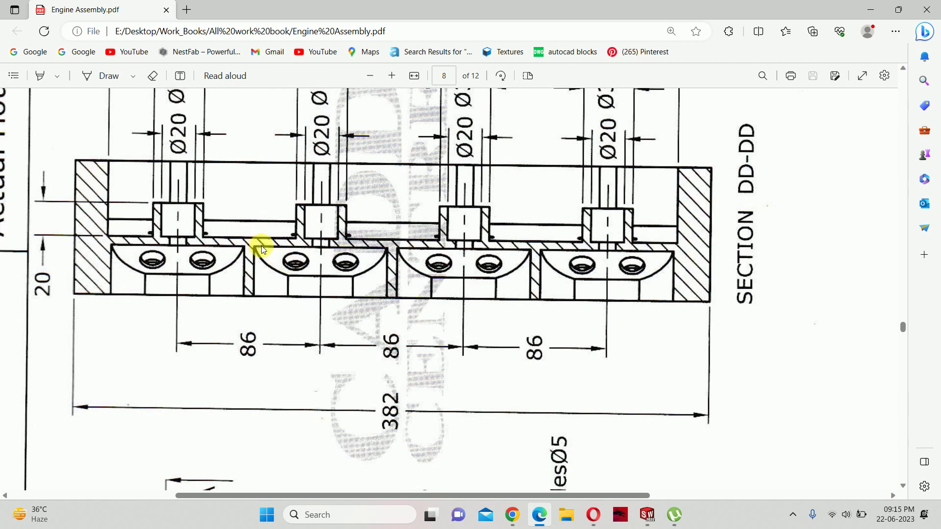
{"action": "left_click", "coordinate": [873, 12]}
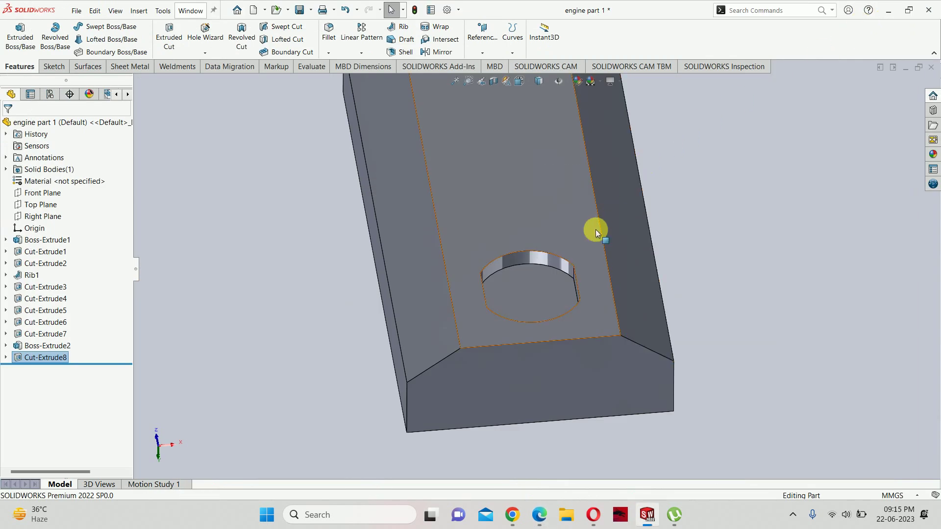
- Create an offset reference plane, Plane1, from the block's front face
{"action": "left_click", "coordinate": [567, 390]}
{"action": "left_click", "coordinate": [491, 44]}
{"action": "left_click", "coordinate": [491, 65]}
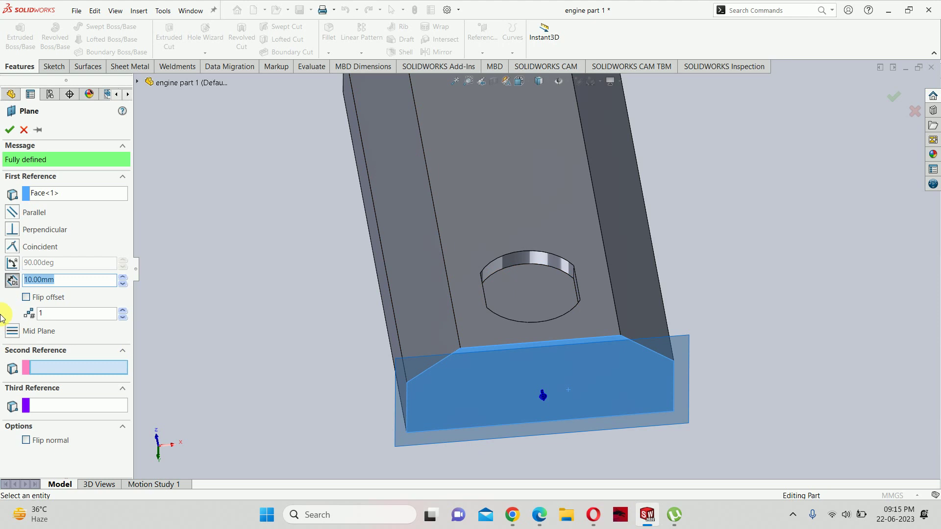
{"action": "key", "text": "Return"}
{"action": "key", "text": "Return"}
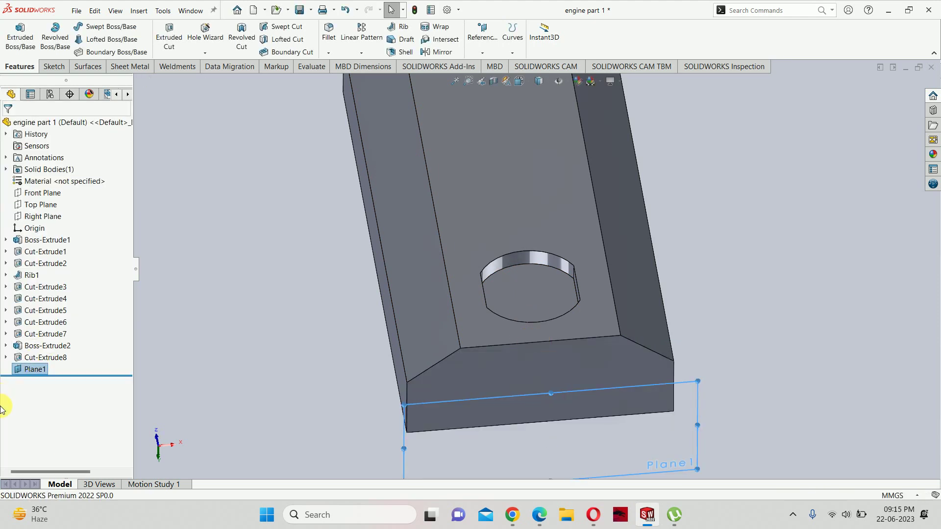
- Edit Plane1 to a flipped 62 mm offset into the block and sketch on it
{"action": "right_click", "coordinate": [35, 375]}
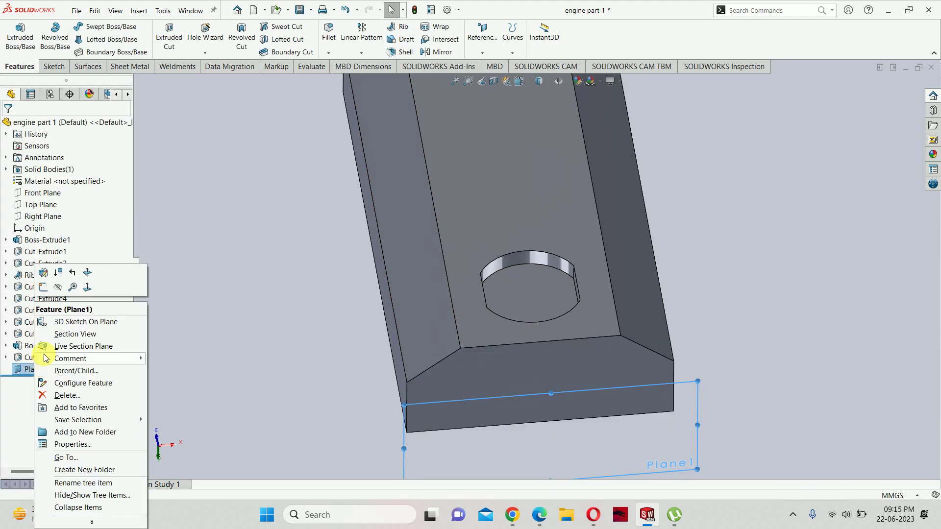
{"action": "left_click", "coordinate": [44, 272]}
{"action": "left_click", "coordinate": [26, 297]}
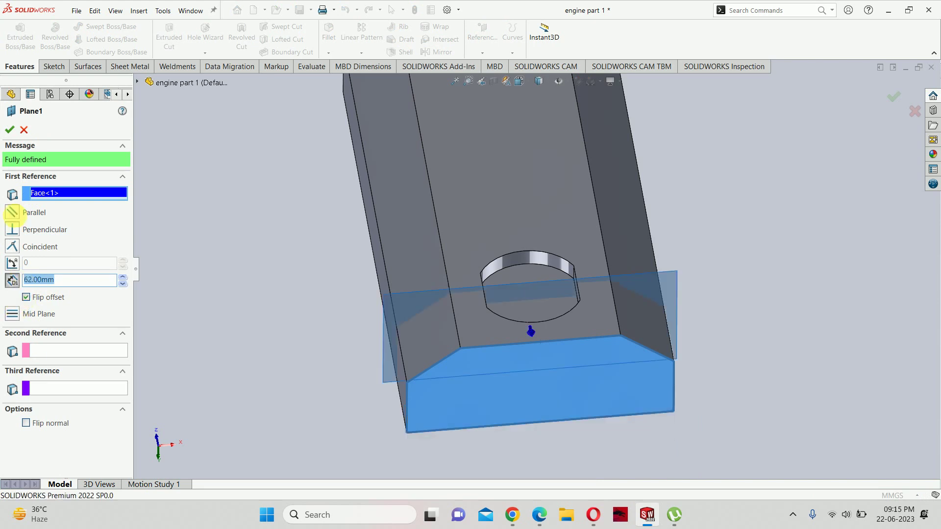
{"action": "left_click", "coordinate": [10, 129]}
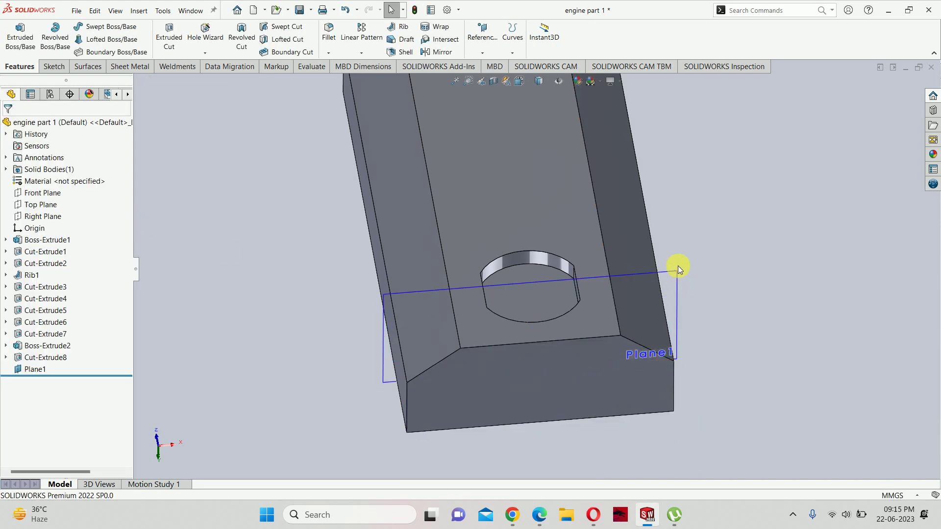
{"action": "left_click", "coordinate": [713, 246]}
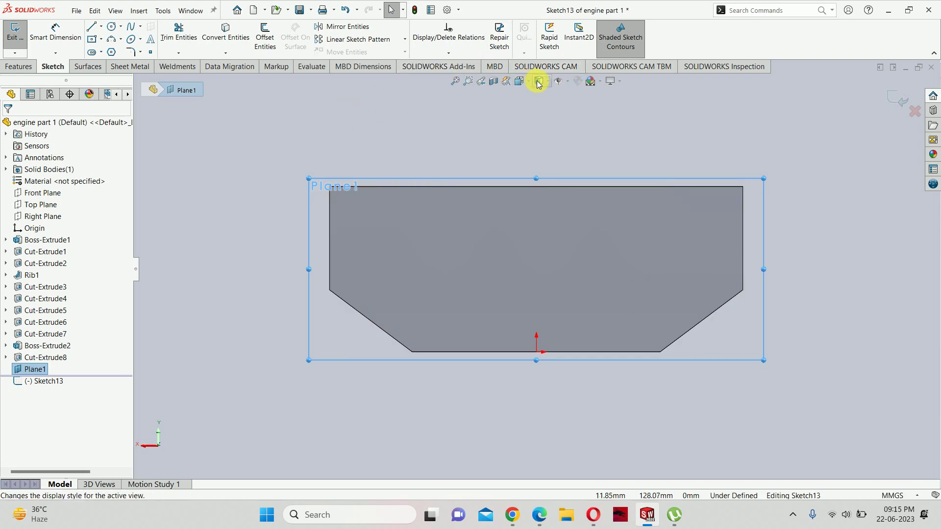
- With hidden lines visible, draw a closed trapezoid from the pocket's corner and exit Sketch13
{"action": "left_click", "coordinate": [540, 135]}
{"action": "scroll", "coordinate": [519, 368], "scroll_direction": "down", "scroll_amount": 2}
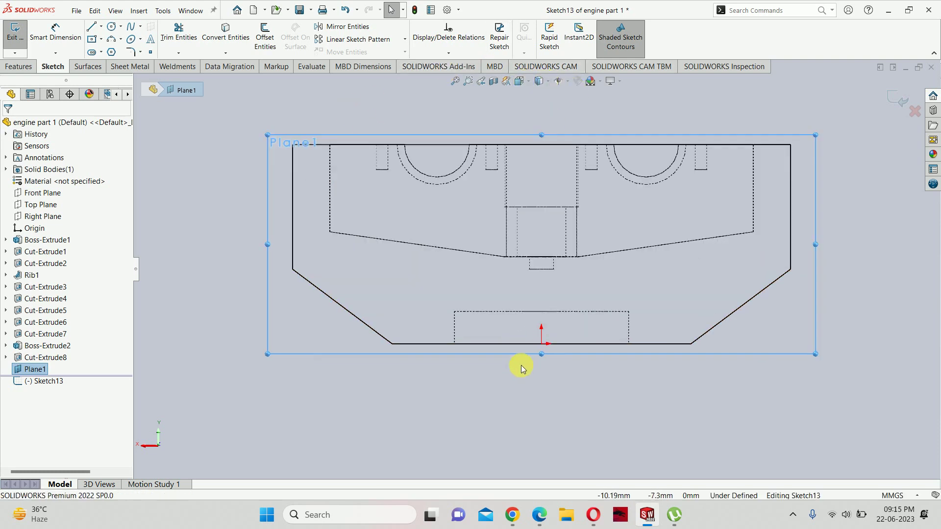
{"action": "left_click", "coordinate": [93, 27]}
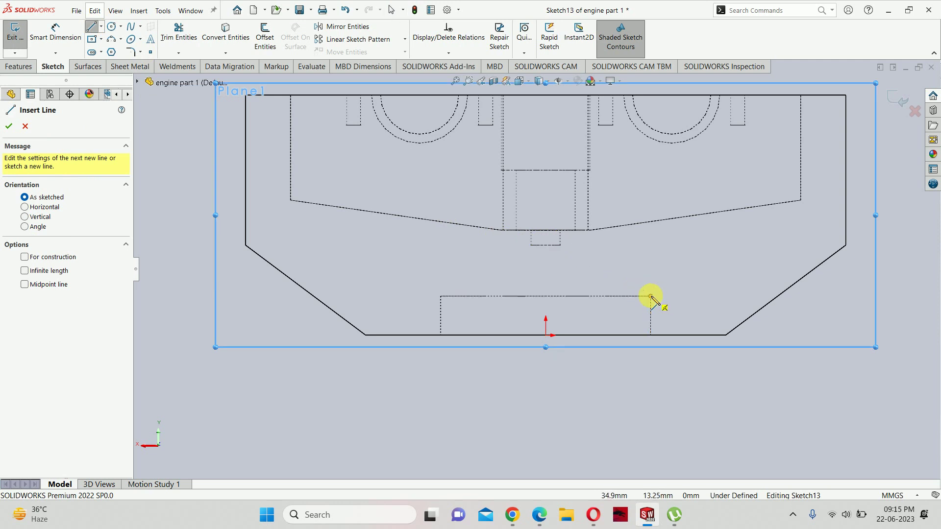
{"action": "left_click", "coordinate": [650, 296]}
{"action": "left_click", "coordinate": [441, 296]}
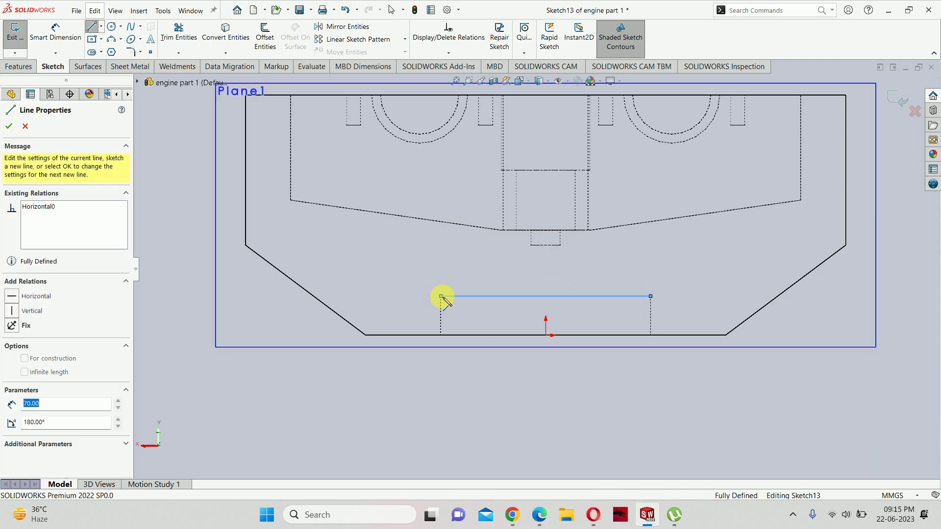
{"action": "left_click", "coordinate": [531, 245]}
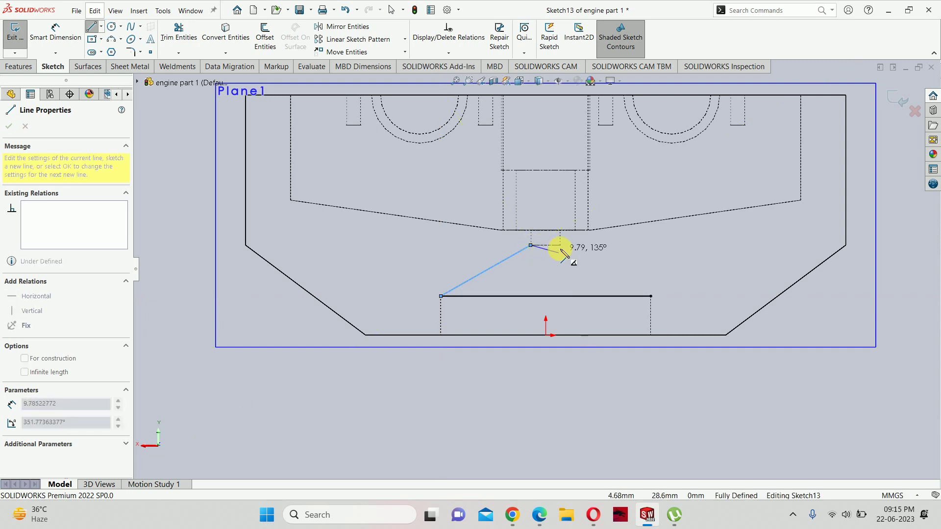
{"action": "left_click", "coordinate": [561, 245]}
{"action": "left_click", "coordinate": [650, 296]}
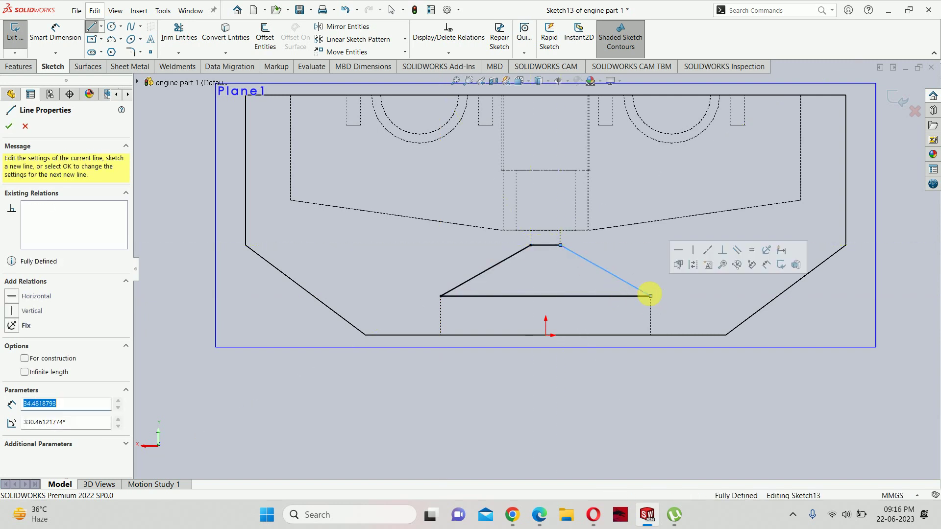
{"action": "scroll", "coordinate": [651, 304], "scroll_direction": "up", "scroll_amount": 3}
{"action": "key", "text": "Escape"}
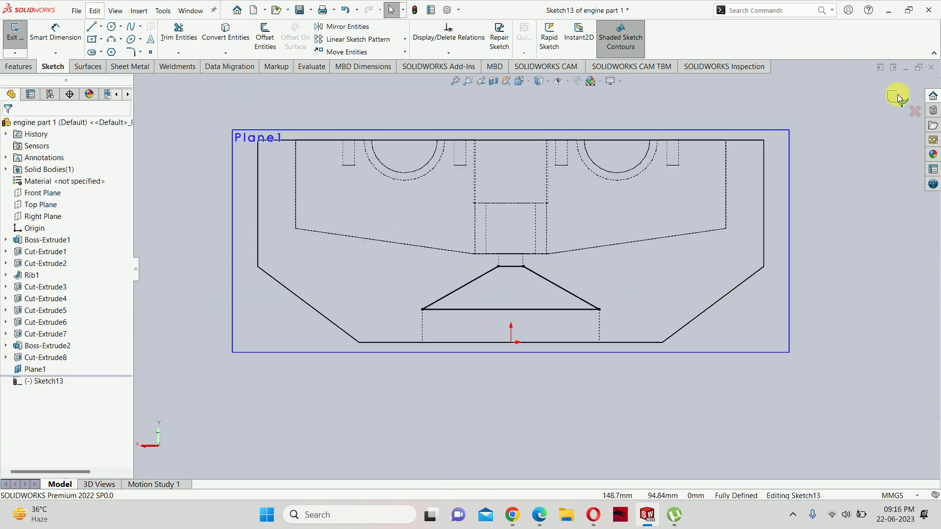
{"action": "left_click", "coordinate": [901, 99]}
{"action": "mouse_move", "coordinate": [598, 206]}
{"action": "middle_mouse_down"}
{"action": "mouse_move", "coordinate": [626, 251]}
{"action": "mouse_move", "coordinate": [686, 287]}
{"action": "middle_mouse_up"}
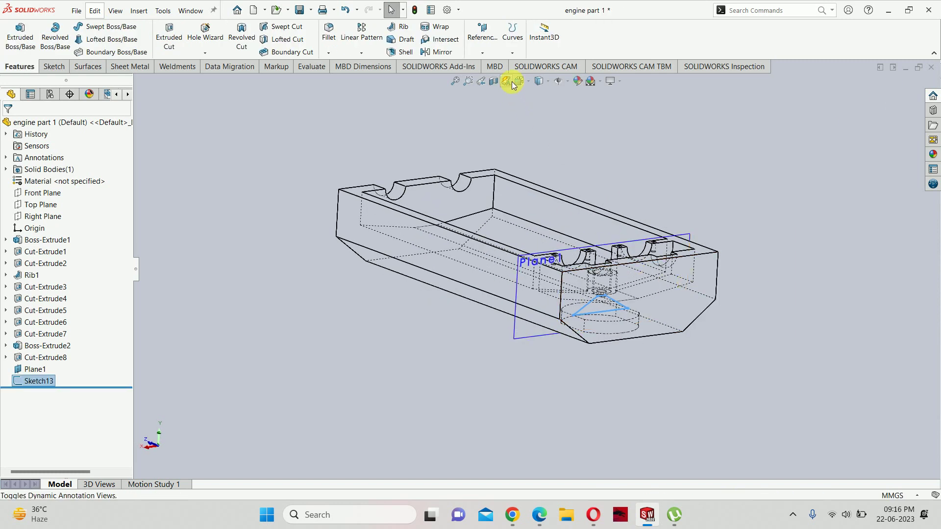
- Switch to Shaded With Edges, orbit to the trapezoid sketch in the bore, and return to the PDF
{"action": "left_click", "coordinate": [539, 81]}
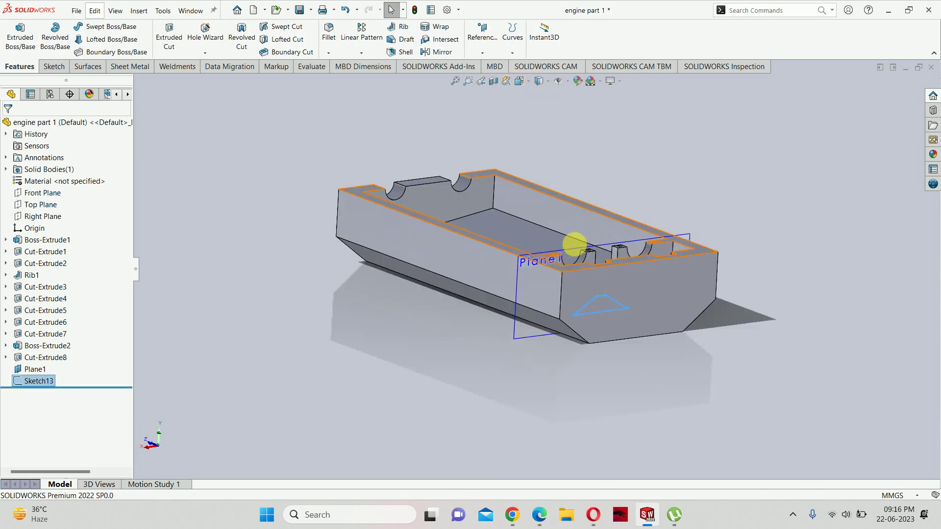
{"action": "mouse_move", "coordinate": [567, 246]}
{"action": "middle_mouse_down"}
{"action": "mouse_move", "coordinate": [616, 227]}
{"action": "mouse_move", "coordinate": [657, 101]}
{"action": "mouse_move", "coordinate": [609, 154]}
{"action": "middle_mouse_up"}
{"action": "scroll", "coordinate": [638, 227], "scroll_direction": "down", "scroll_amount": 5}
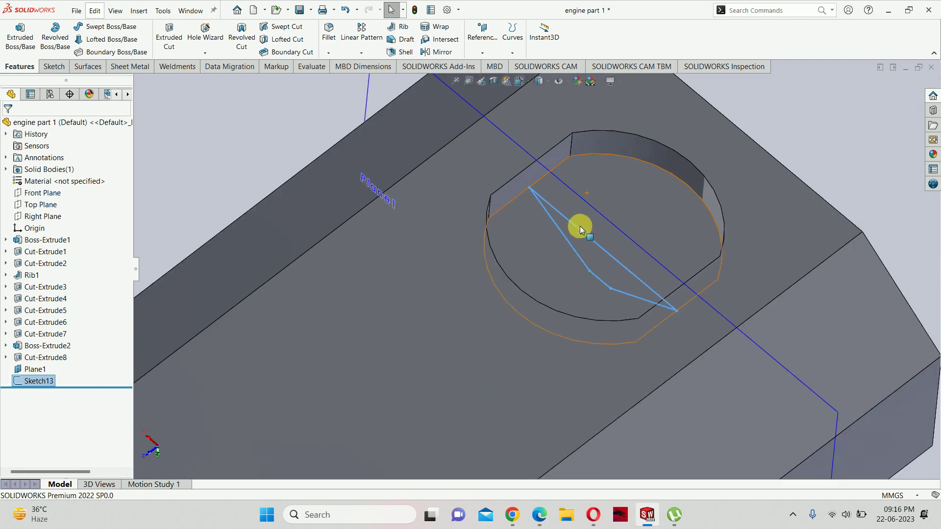
{"action": "mouse_move", "coordinate": [639, 227]}
{"action": "middle_mouse_down"}
{"action": "mouse_move", "coordinate": [581, 195]}
{"action": "mouse_move", "coordinate": [536, 276]}
{"action": "middle_mouse_up"}
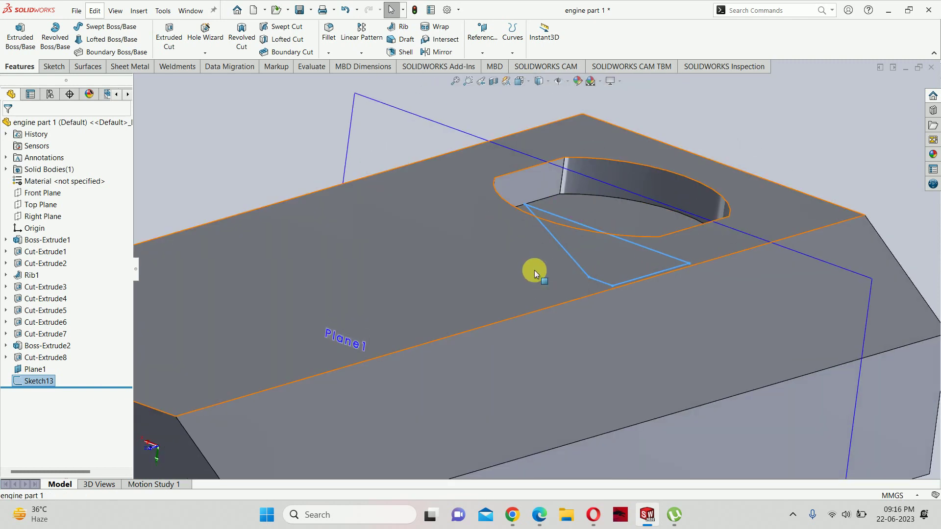
{"action": "key", "text": "alt+Tab"}
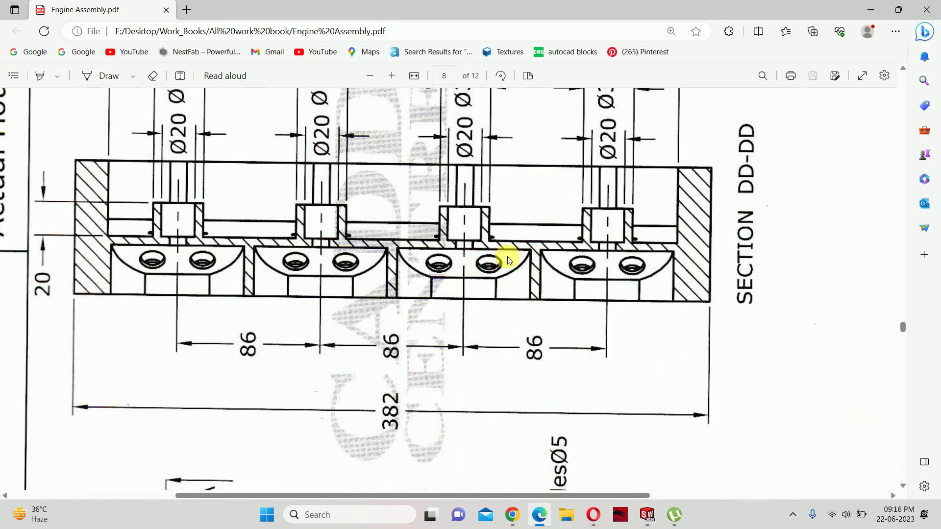
- Scroll the PDF up to Section AA-AA's hole details, then minimize Edge
{"action": "scroll", "coordinate": [507, 257], "scroll_direction": "up", "scroll_amount": 5}
{"action": "scroll", "coordinate": [410, 273], "scroll_direction": "up", "scroll_amount": 5}
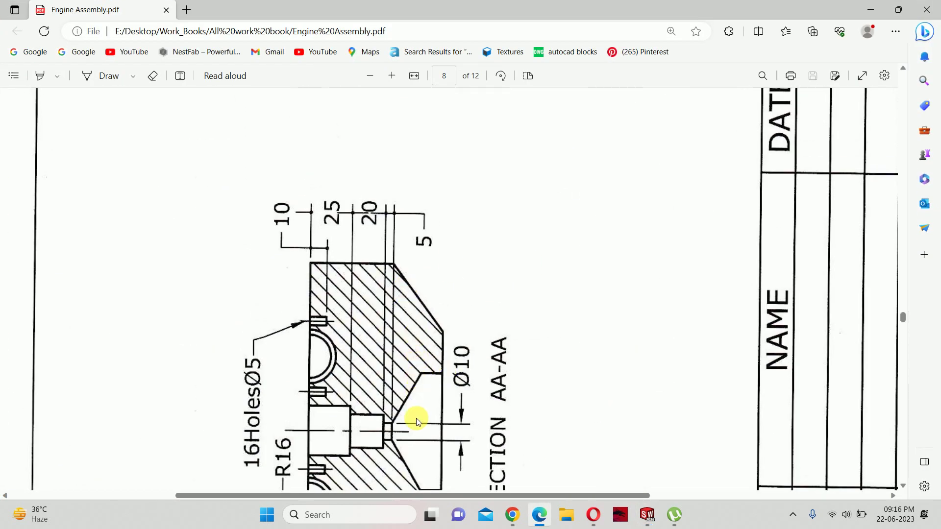
{"action": "left_click", "coordinate": [864, 9]}
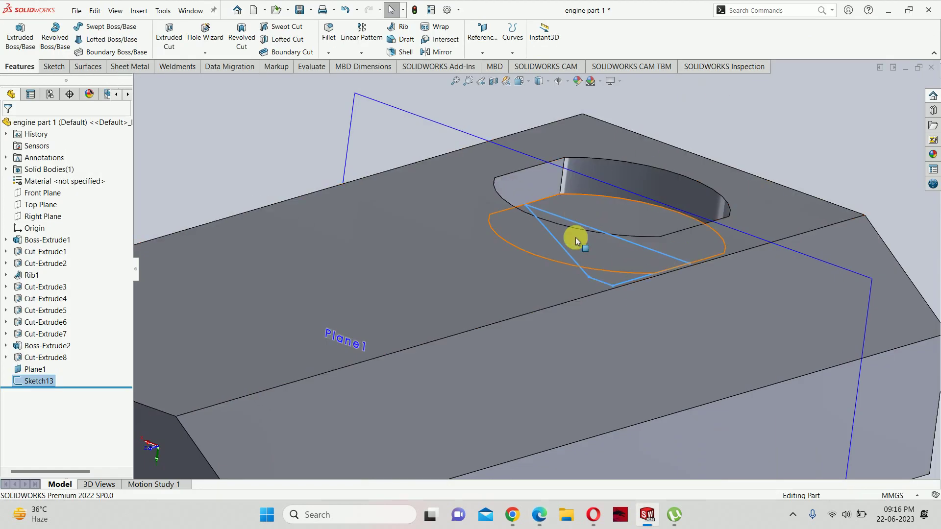
- Start an extruded cut from Sketch13, Direction 1 Up To Surface at the bore's inner face
{"action": "scroll", "coordinate": [613, 206], "scroll_direction": "up", "scroll_amount": 3}
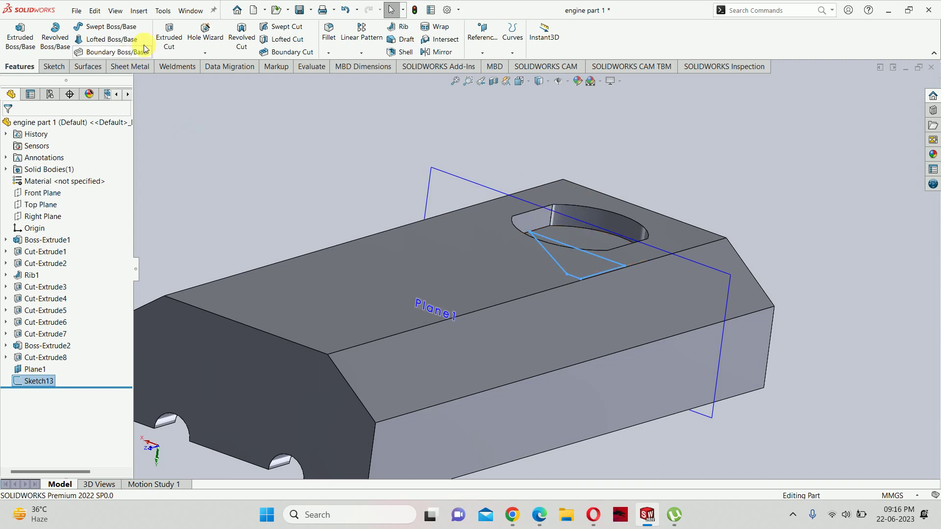
{"action": "left_click", "coordinate": [173, 30]}
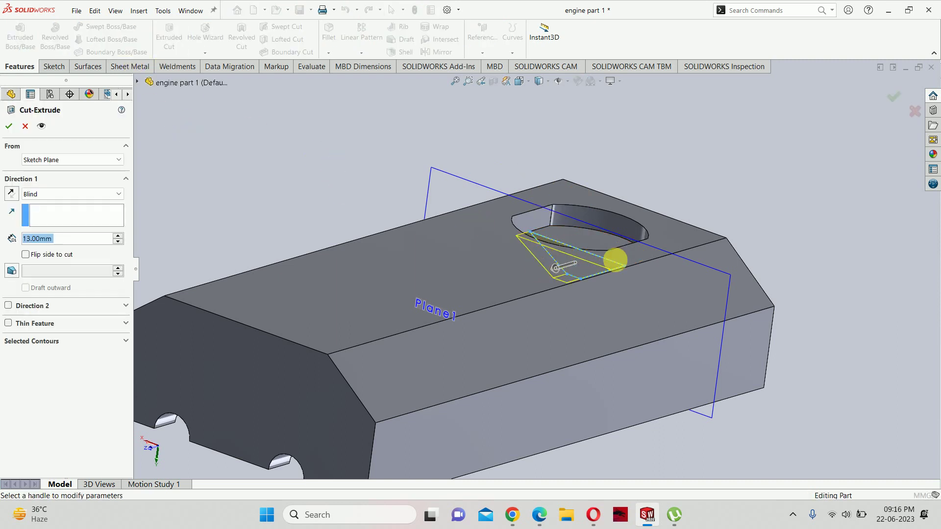
{"action": "mouse_move", "coordinate": [615, 259]}
{"action": "middle_mouse_down"}
{"action": "mouse_move", "coordinate": [543, 323]}
{"action": "mouse_move", "coordinate": [548, 310]}
{"action": "middle_mouse_up"}
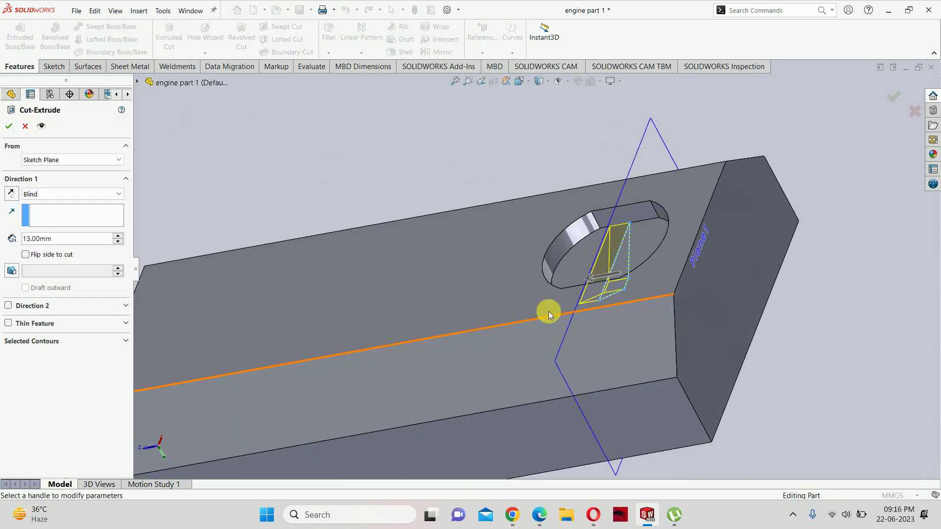
{"action": "left_click", "coordinate": [29, 195]}
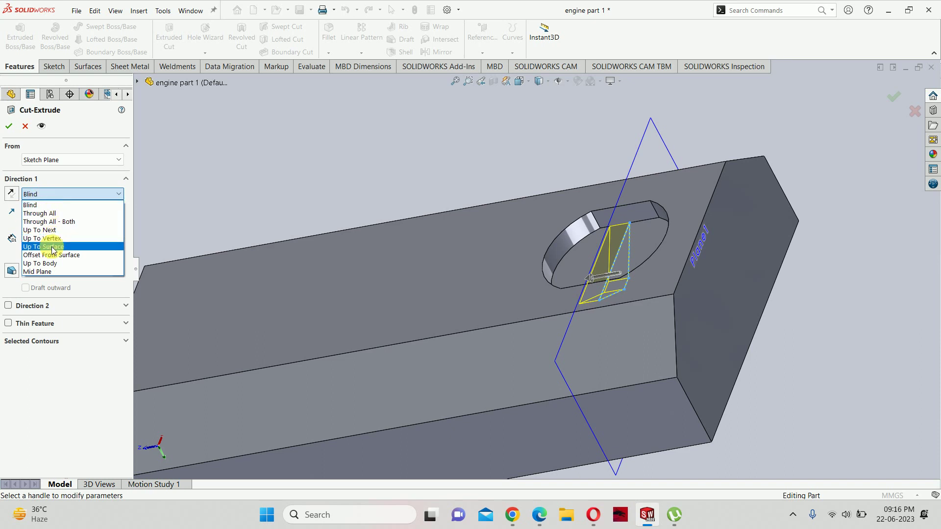
{"action": "left_click", "coordinate": [52, 247]}
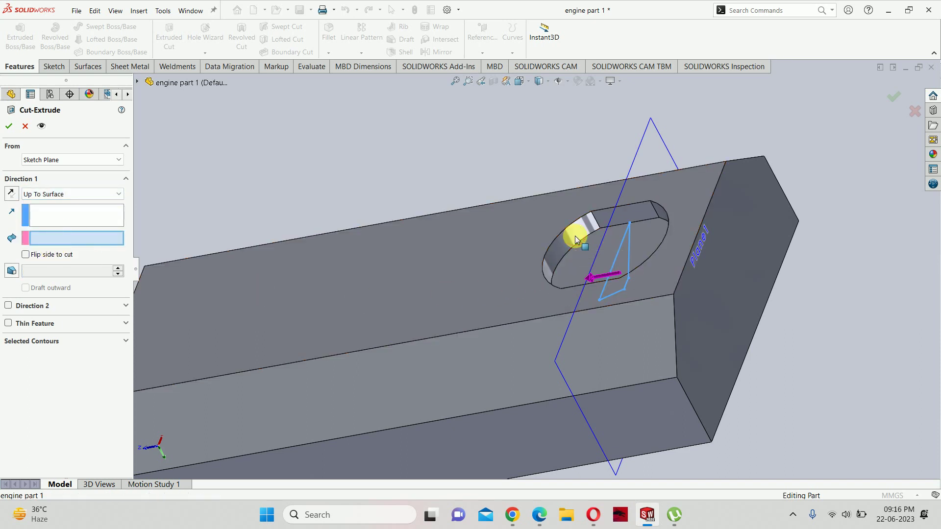
{"action": "left_click", "coordinate": [578, 239]}
{"action": "mouse_move", "coordinate": [577, 239]}
{"action": "middle_mouse_down"}
{"action": "mouse_move", "coordinate": [564, 327]}
{"action": "mouse_move", "coordinate": [588, 292]}
{"action": "middle_mouse_up"}
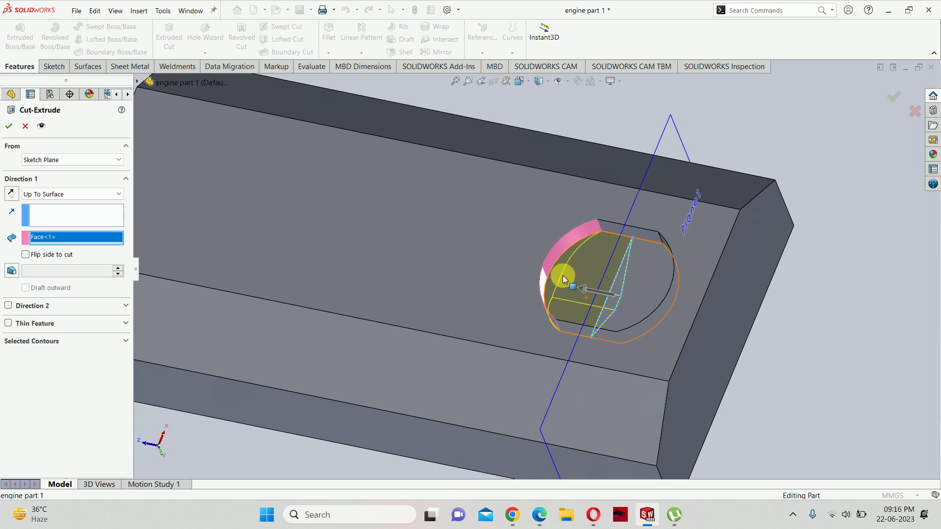
- Add Direction 2 Up To Surface at the bore's far face and accept Cut-Extrude9
{"action": "left_click", "coordinate": [9, 306]}
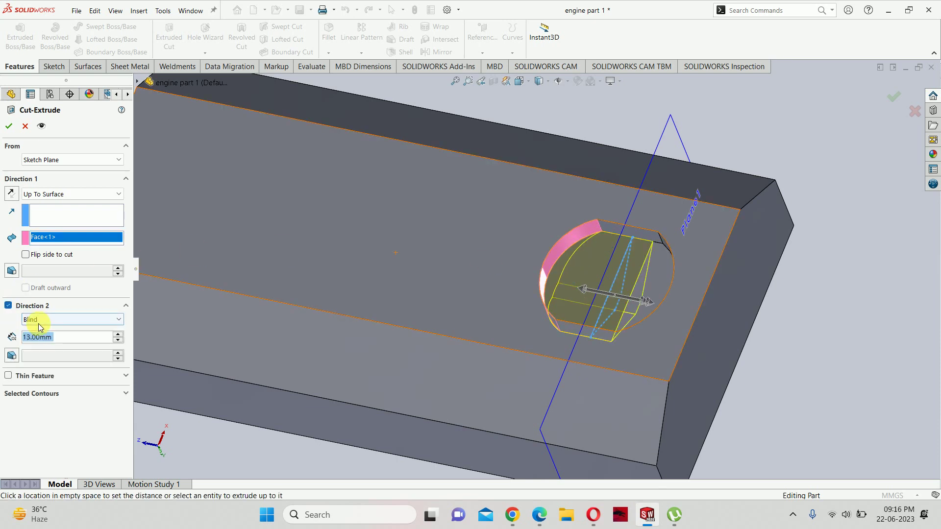
{"action": "left_click", "coordinate": [45, 321]}
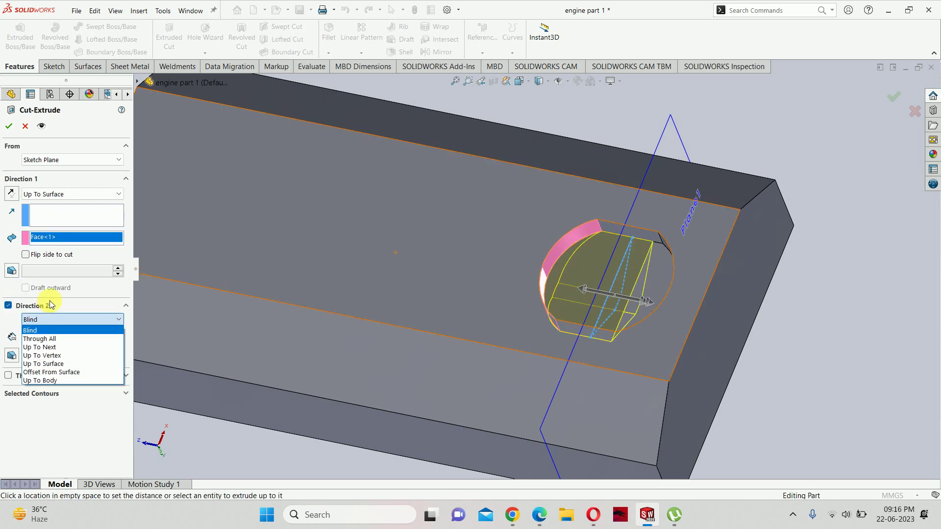
{"action": "left_click", "coordinate": [57, 365]}
{"action": "middle_click_drag", "start_coordinate": [411, 315], "coordinate": [500, 310]}
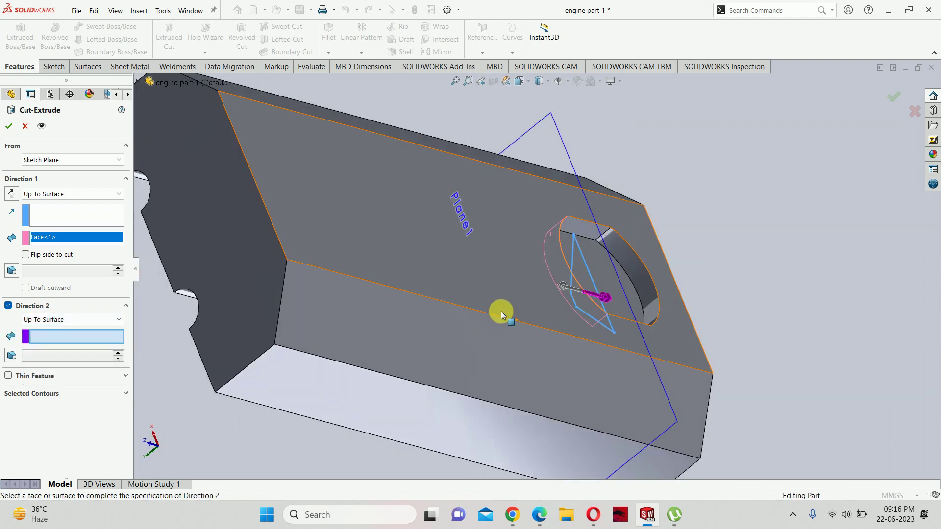
{"action": "left_click", "coordinate": [626, 269]}
{"action": "middle_click_drag", "start_coordinate": [626, 268], "coordinate": [619, 245]}
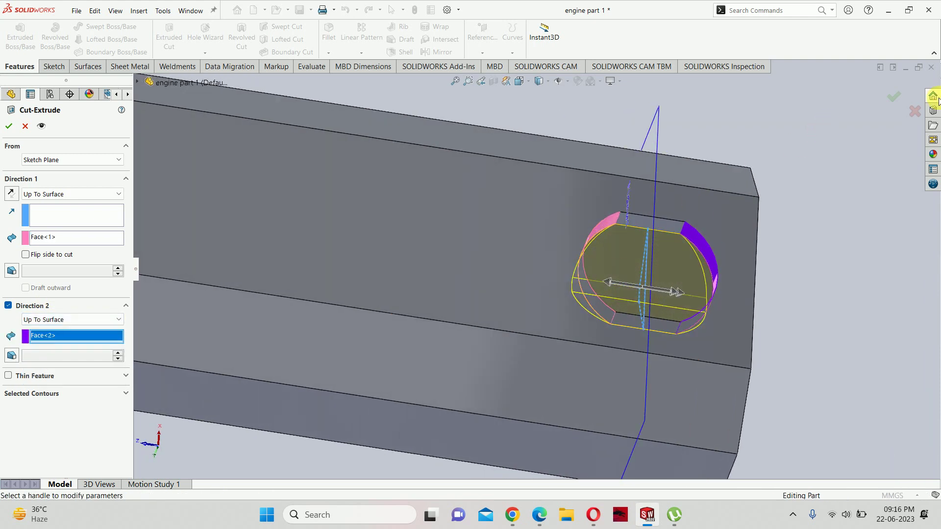
{"action": "left_click", "coordinate": [898, 101]}
{"action": "middle_click_drag", "start_coordinate": [740, 199], "coordinate": [713, 232]}
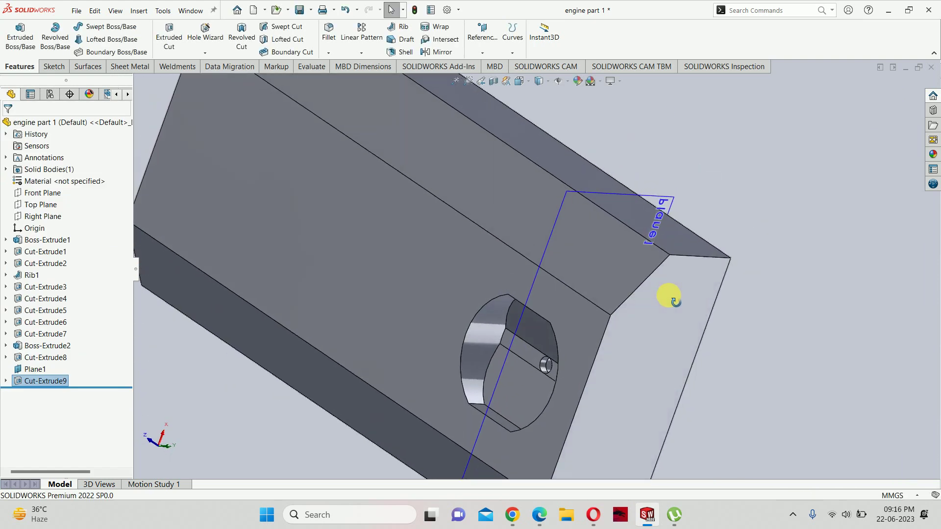
- Hide Plane1, orbit to the part's top, and select Right Plane in the tree
{"action": "left_click", "coordinate": [684, 165]}
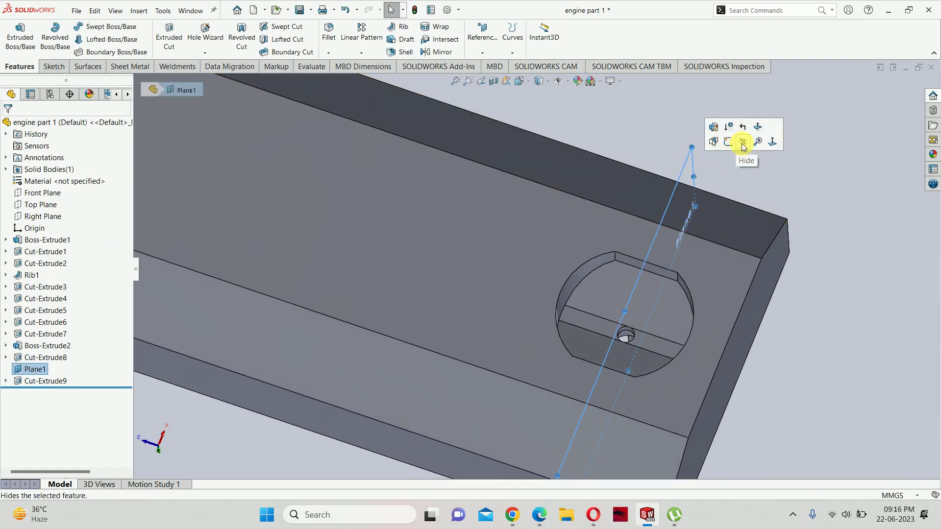
{"action": "left_click", "coordinate": [742, 143]}
{"action": "scroll", "coordinate": [606, 284], "scroll_direction": "up", "scroll_amount": 5}
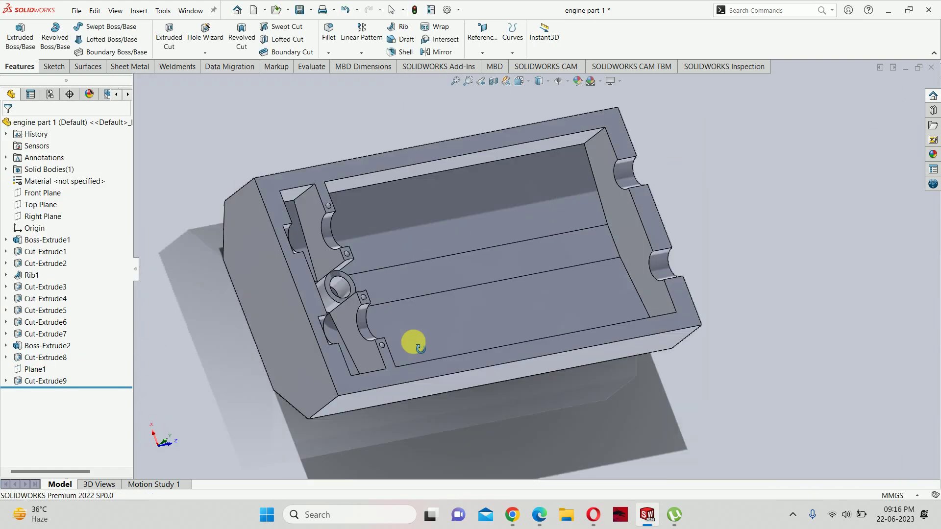
{"action": "mouse_move", "coordinate": [606, 284]}
{"action": "middle_mouse_down"}
{"action": "mouse_move", "coordinate": [427, 322]}
{"action": "mouse_move", "coordinate": [657, 223]}
{"action": "mouse_move", "coordinate": [575, 164]}
{"action": "mouse_move", "coordinate": [521, 159]}
{"action": "mouse_move", "coordinate": [551, 119]}
{"action": "middle_mouse_up"}
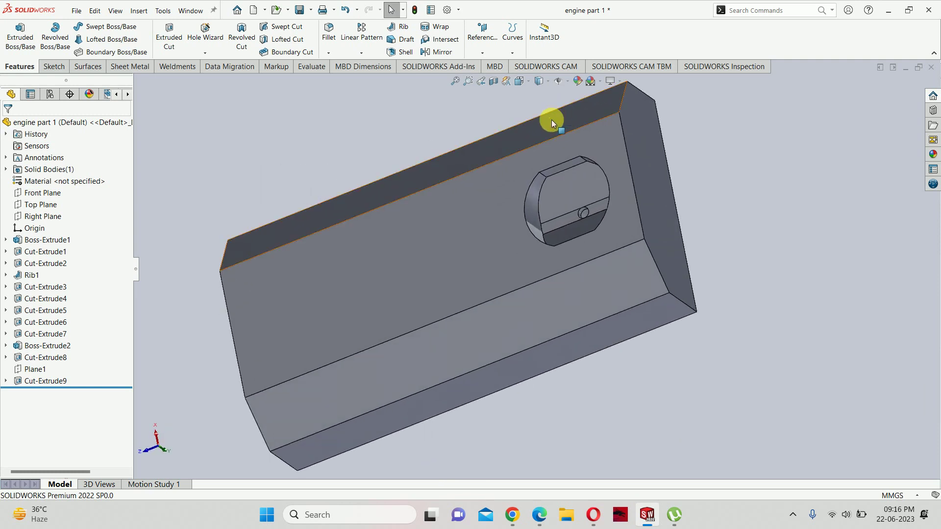
{"action": "left_click", "coordinate": [43, 216]}
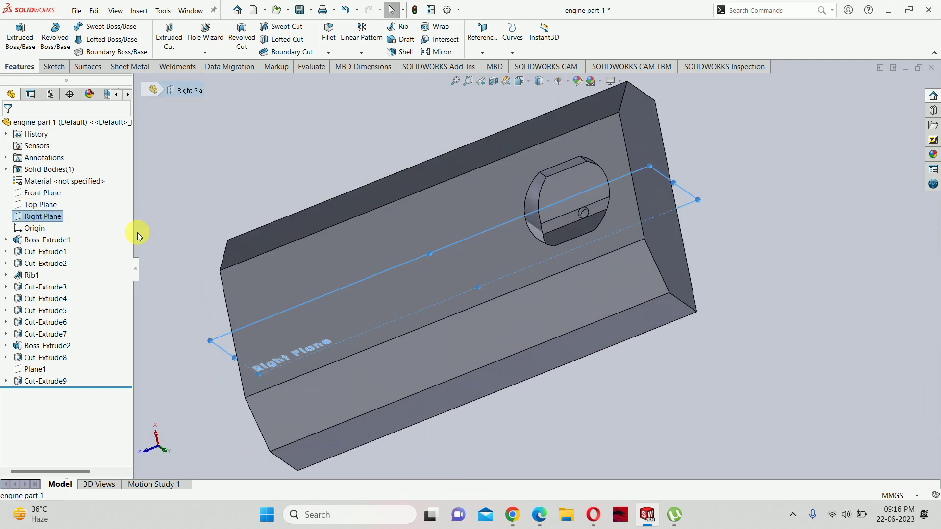
- Apply a section view through Right Plane and view it Normal To, zoomed in
{"action": "left_click", "coordinate": [505, 82]}
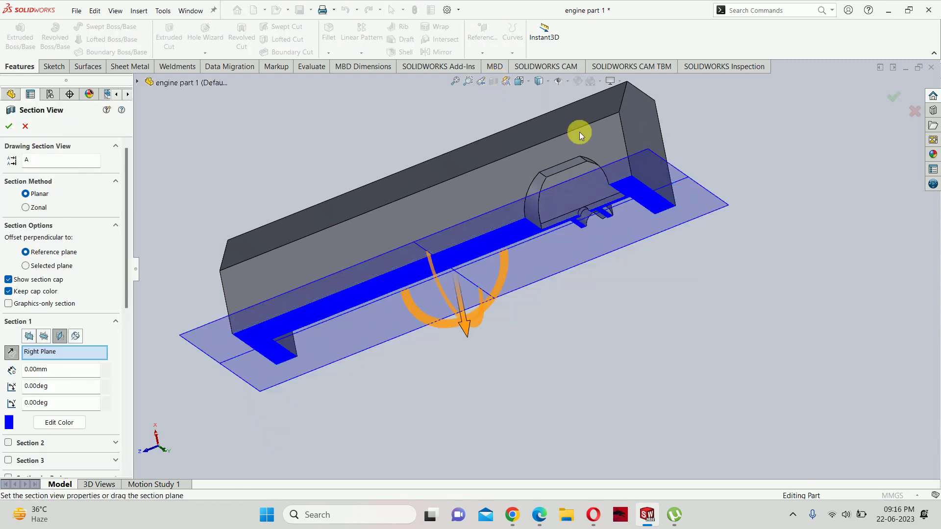
{"action": "left_click", "coordinate": [877, 100]}
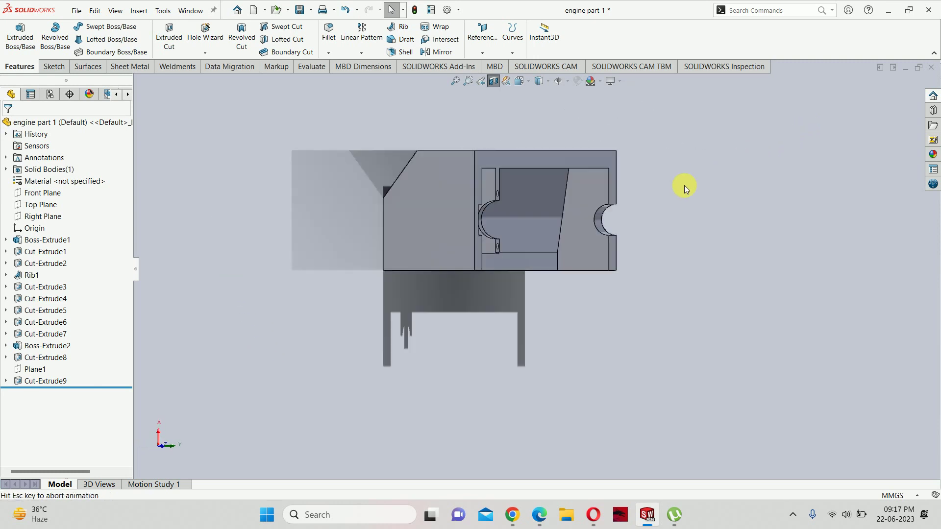
{"action": "left_click", "coordinate": [36, 218]}
{"action": "key", "text": "ctrl+8"}
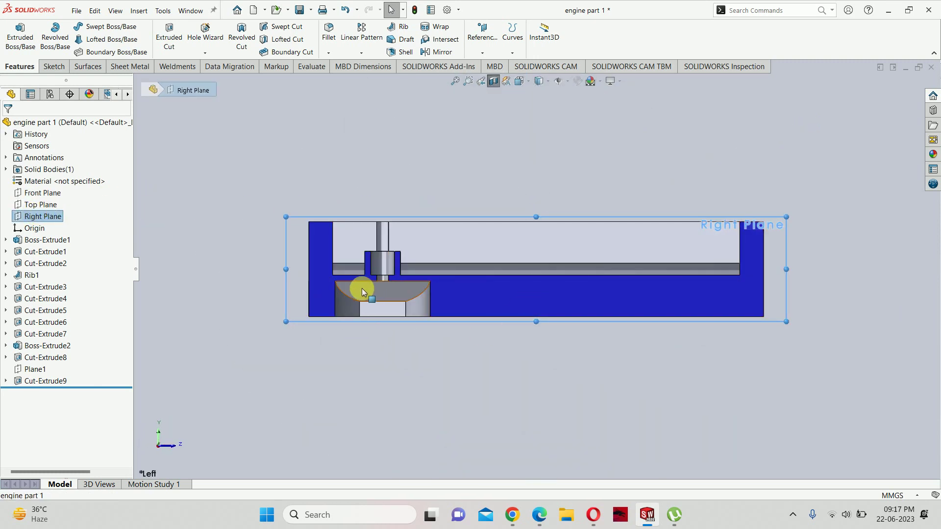
{"action": "scroll", "coordinate": [350, 289], "scroll_direction": "down", "scroll_amount": 3}
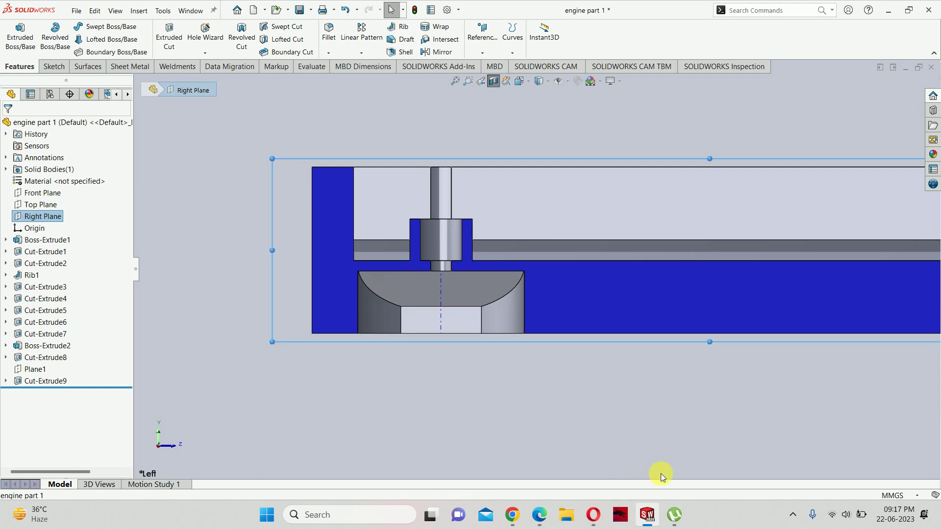
- Scroll the PDF to Section DD-DD's four bays 86 apart, then minimize Edge
{"action": "mouse_move", "coordinate": [539, 515]}
{"action": "left_click", "coordinate": [443, 453]}
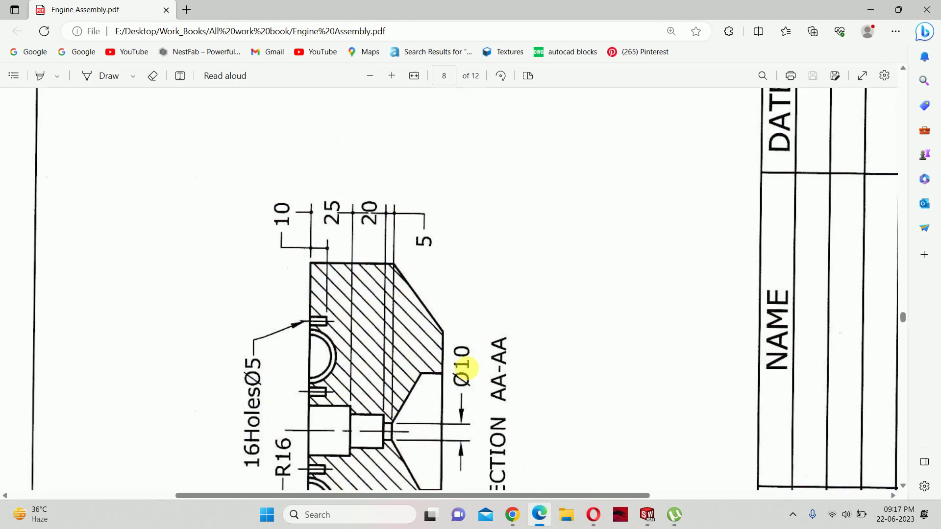
{"action": "scroll", "coordinate": [420, 363], "scroll_direction": "down", "scroll_amount": 5}
{"action": "scroll", "coordinate": [394, 319], "scroll_direction": "down", "scroll_amount": 3}
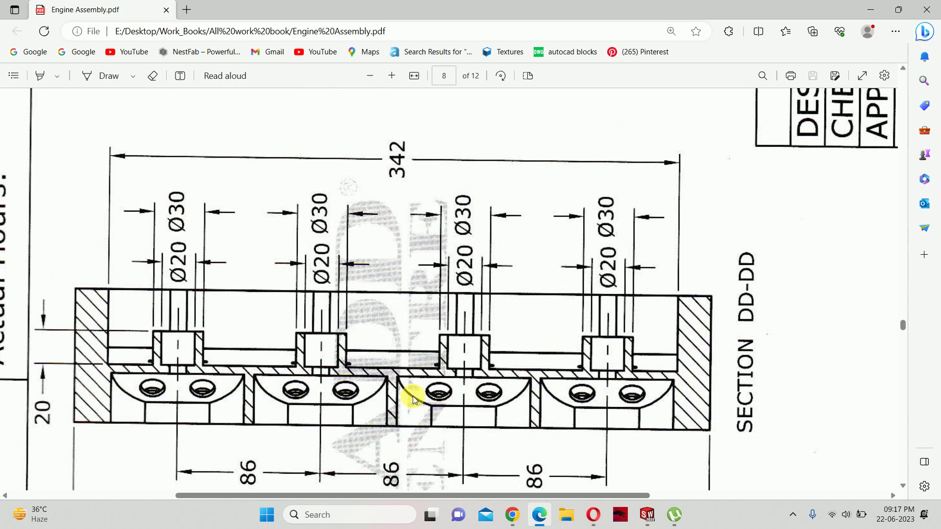
{"action": "left_click", "coordinate": [871, 14]}
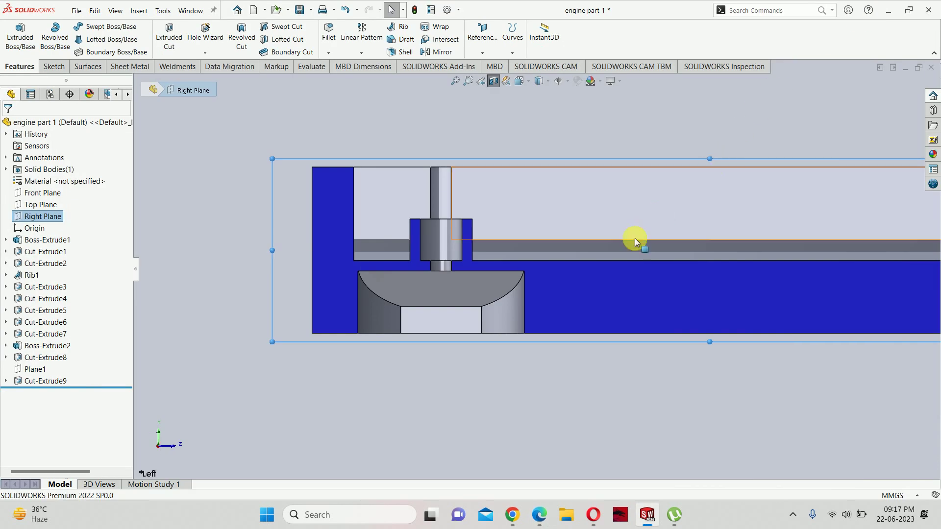
- Turn the section view off and orbit and zoom to an angled top view of the bore
{"action": "scroll", "coordinate": [634, 238], "scroll_direction": "up", "scroll_amount": 4}
{"action": "middle_click_drag", "start_coordinate": [551, 281], "coordinate": [538, 194]}
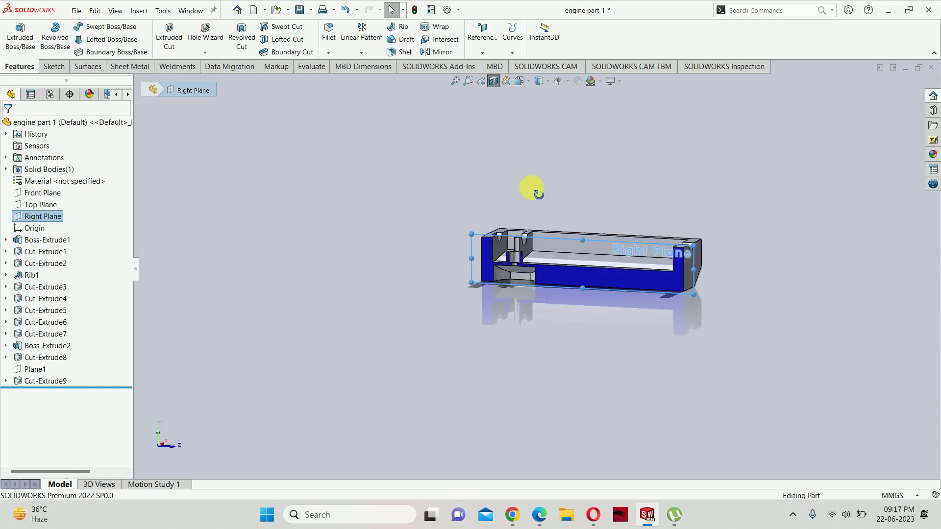
{"action": "left_click", "coordinate": [493, 80]}
{"action": "mouse_move", "coordinate": [603, 304]}
{"action": "middle_mouse_down"}
{"action": "mouse_move", "coordinate": [618, 392]}
{"action": "mouse_move", "coordinate": [613, 163]}
{"action": "mouse_move", "coordinate": [573, 147]}
{"action": "middle_mouse_up"}
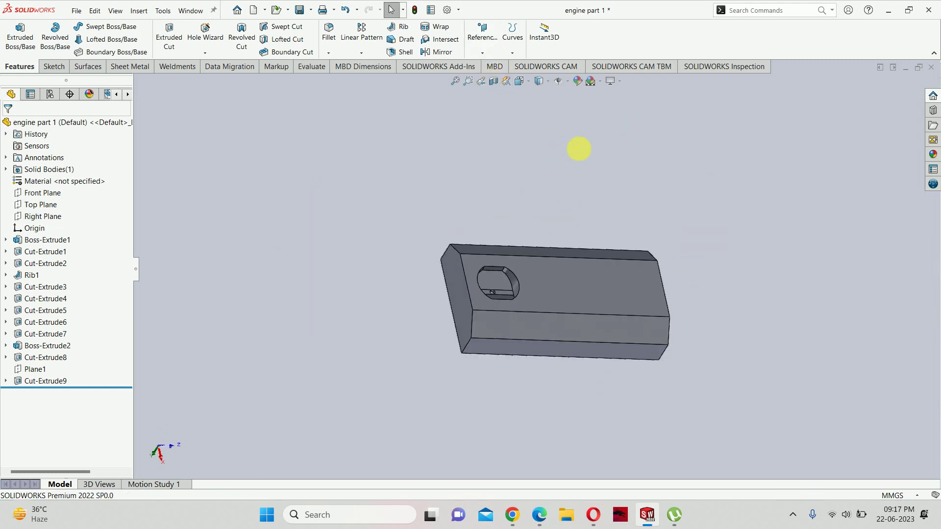
{"action": "scroll", "coordinate": [495, 295], "scroll_direction": "down", "scroll_amount": 4}
{"action": "scroll", "coordinate": [497, 286], "scroll_direction": "down", "scroll_amount": 2}
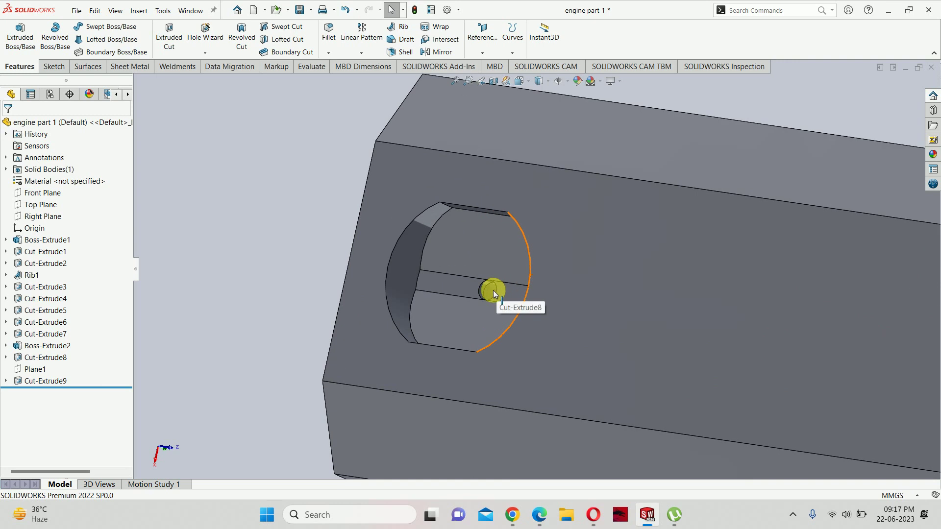
- Start Sketch14 on Plane1 with Hidden Lines Visible and pick the 3 Point Arc tool
{"action": "left_click", "coordinate": [35, 369]}
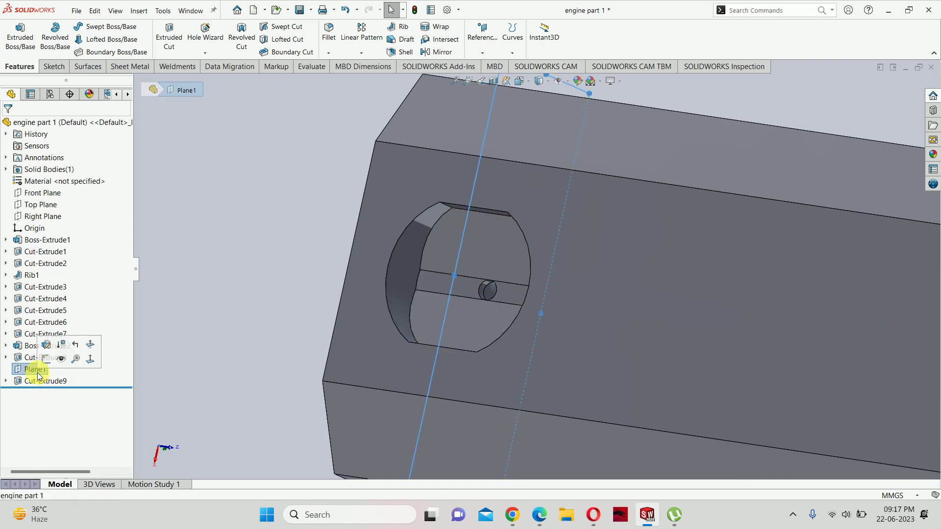
{"action": "left_click", "coordinate": [43, 356]}
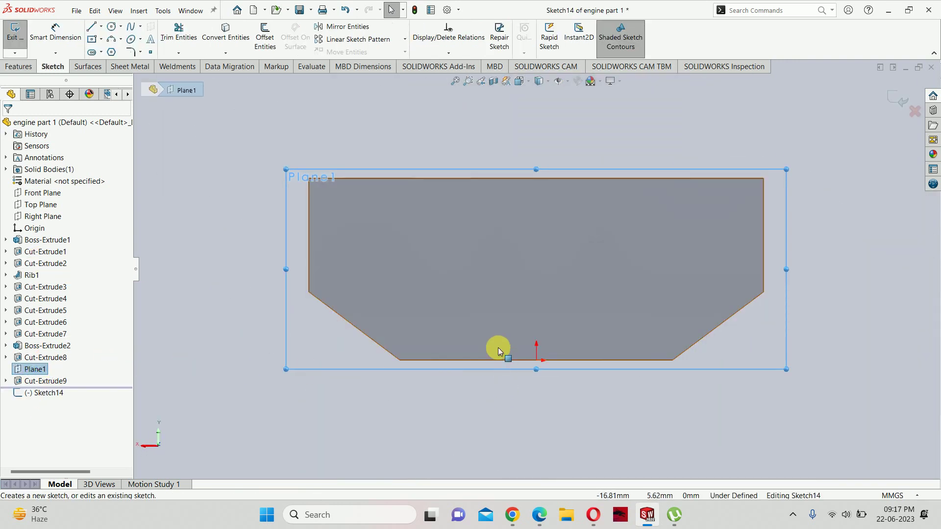
{"action": "left_click", "coordinate": [540, 82]}
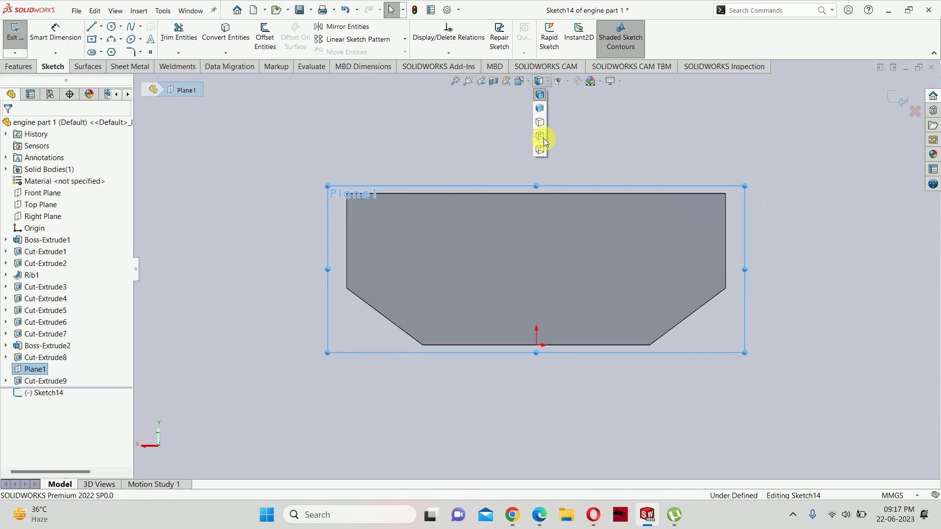
{"action": "left_click", "coordinate": [543, 138]}
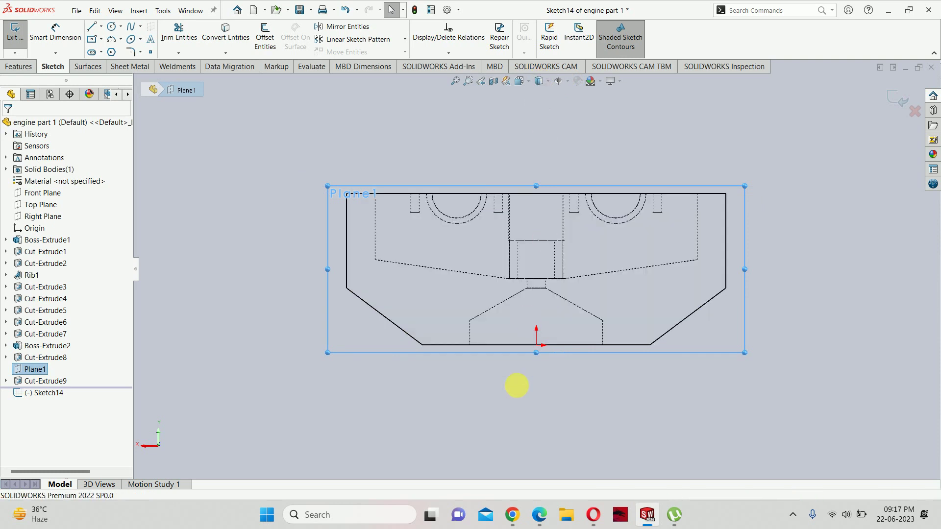
{"action": "left_click", "coordinate": [112, 40]}
{"action": "scroll", "coordinate": [441, 272], "scroll_direction": "down", "scroll_amount": 3}
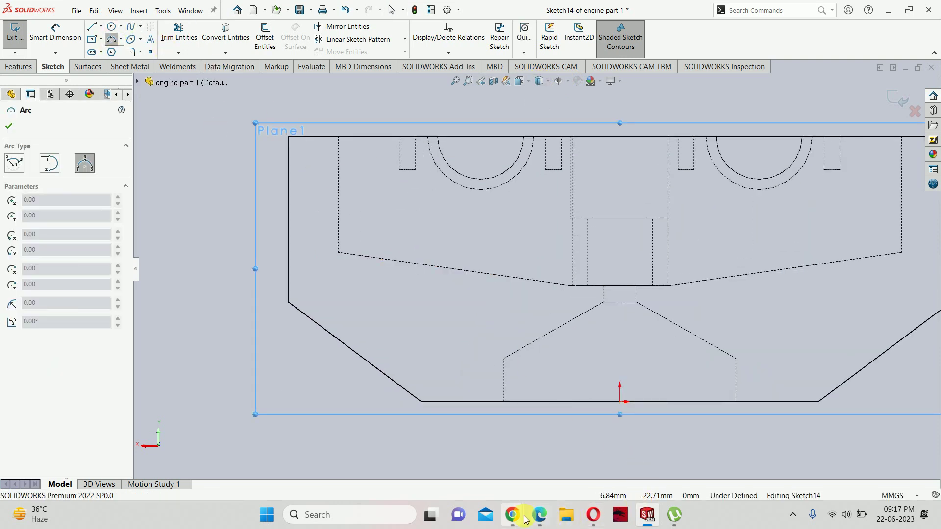
{"action": "left_click", "coordinate": [539, 514]}
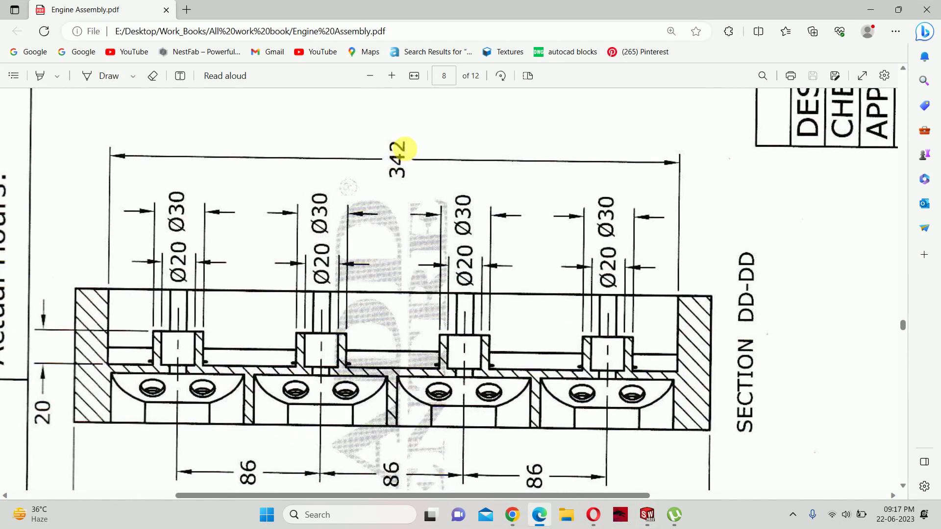
{"action": "scroll", "coordinate": [400, 147], "scroll_direction": "down", "scroll_amount": 5}
{"action": "scroll", "coordinate": [402, 142], "scroll_direction": "down", "scroll_amount": 5}
{"action": "scroll", "coordinate": [382, 147], "scroll_direction": "down", "scroll_amount": 5}
{"action": "scroll", "coordinate": [387, 149], "scroll_direction": "down", "scroll_amount": 5}
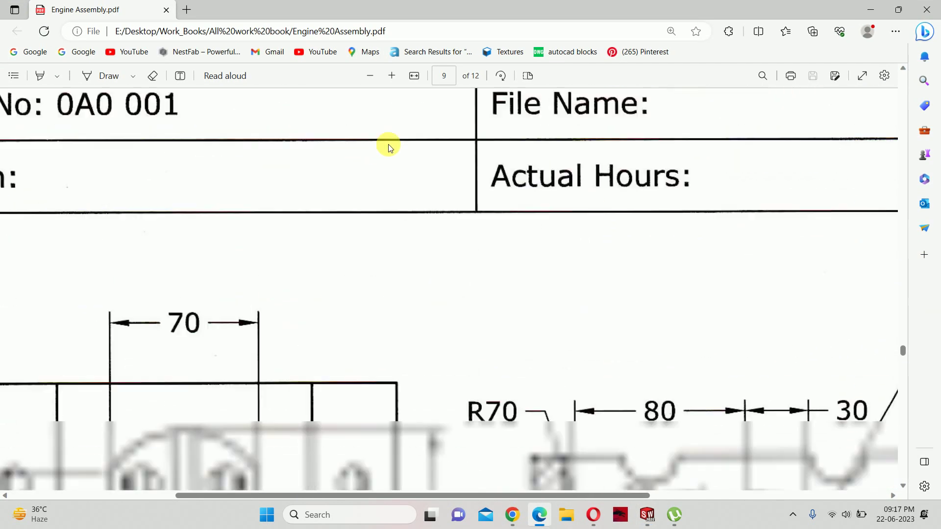
{"action": "scroll", "coordinate": [389, 147], "scroll_direction": "down", "scroll_amount": 3, "text": "ctrl"}
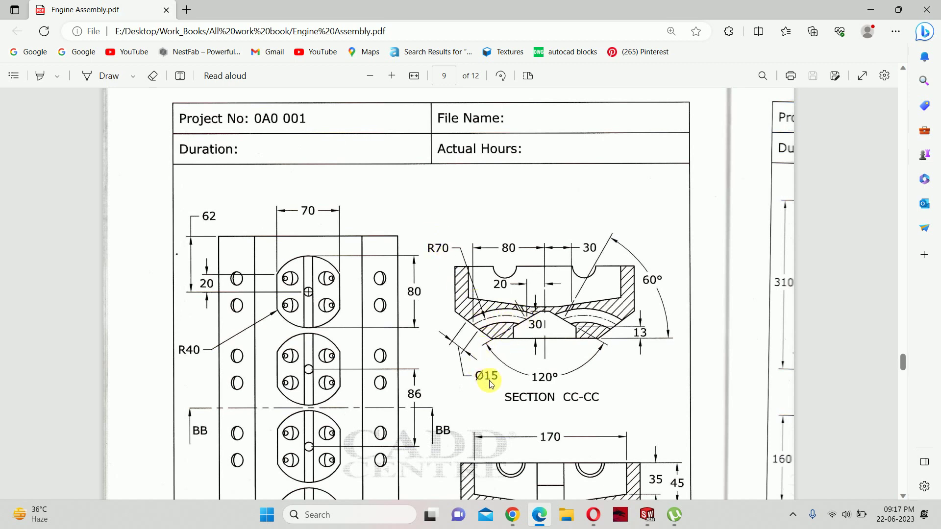
{"action": "key", "text": "alt+Tab"}
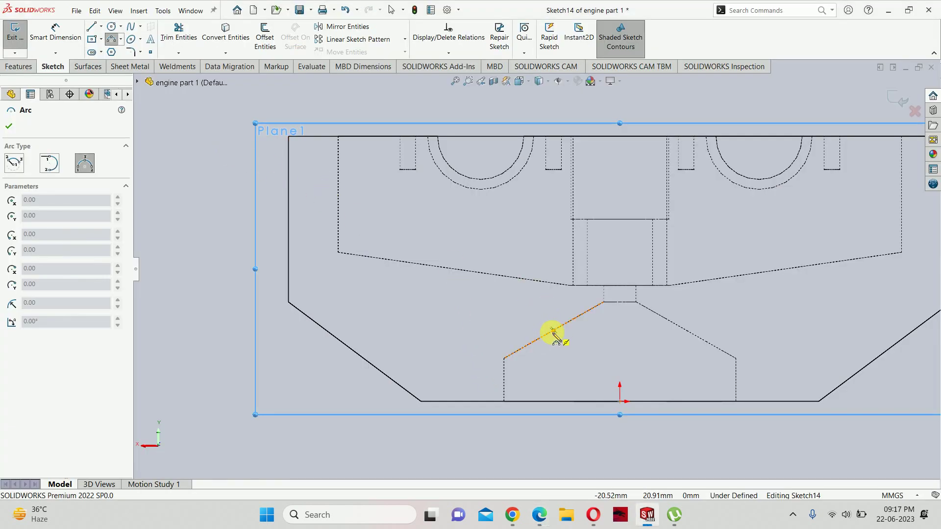
- Draw a 3-point arc between the slanted edges and dimension its radius to 70
{"action": "left_click", "coordinate": [553, 330]}
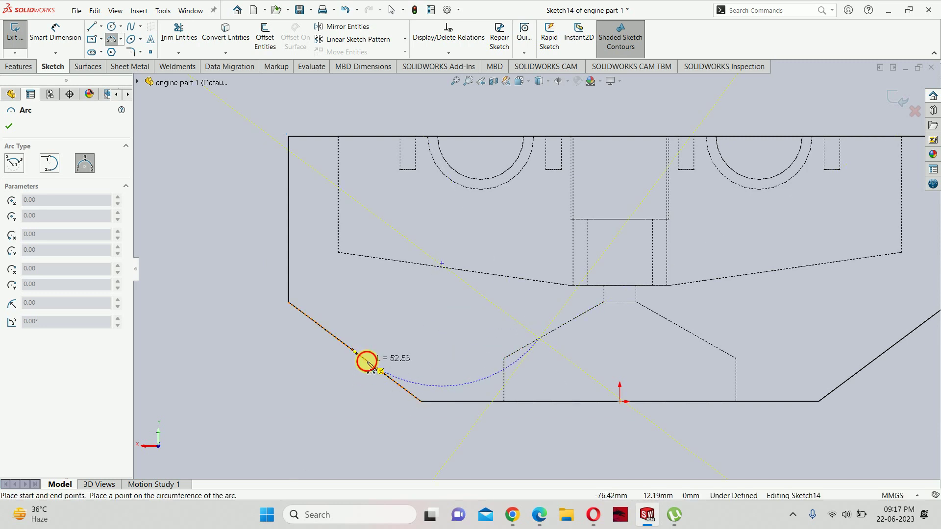
{"action": "left_click", "coordinate": [367, 360]}
{"action": "left_click", "coordinate": [450, 330]}
{"action": "key", "text": "Escape"}
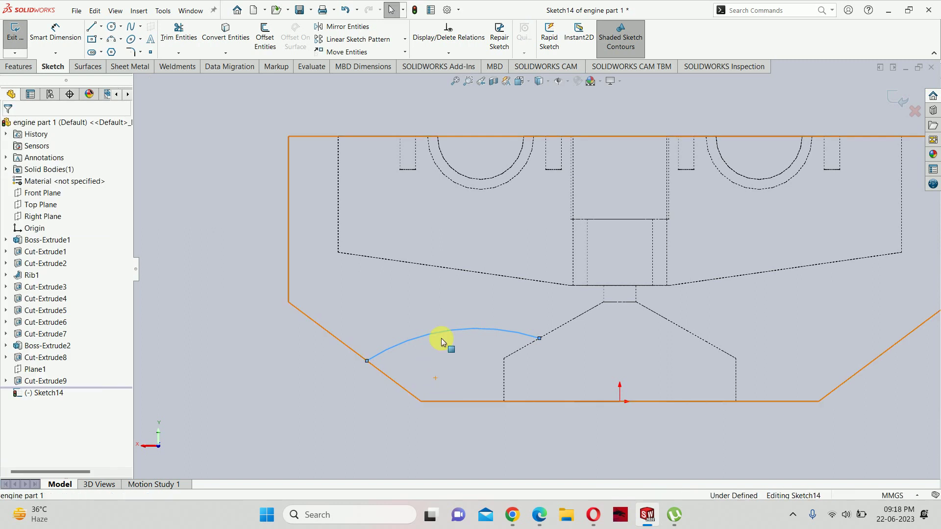
{"action": "left_click", "coordinate": [55, 37]}
{"action": "left_click", "coordinate": [421, 333]}
{"action": "scroll", "coordinate": [394, 202], "scroll_direction": "up", "scroll_amount": 2}
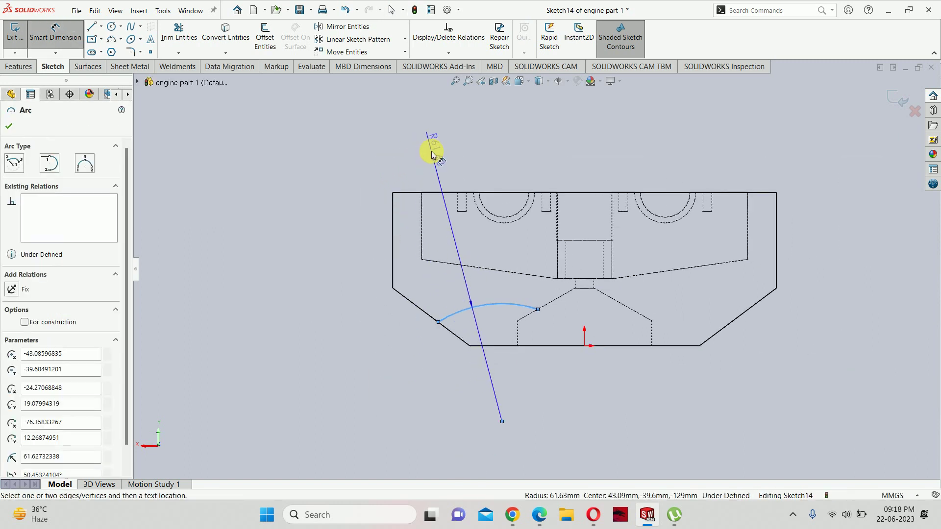
{"action": "left_click", "coordinate": [431, 149]}
{"action": "type", "text": "70"}
{"action": "key", "text": "Return"}
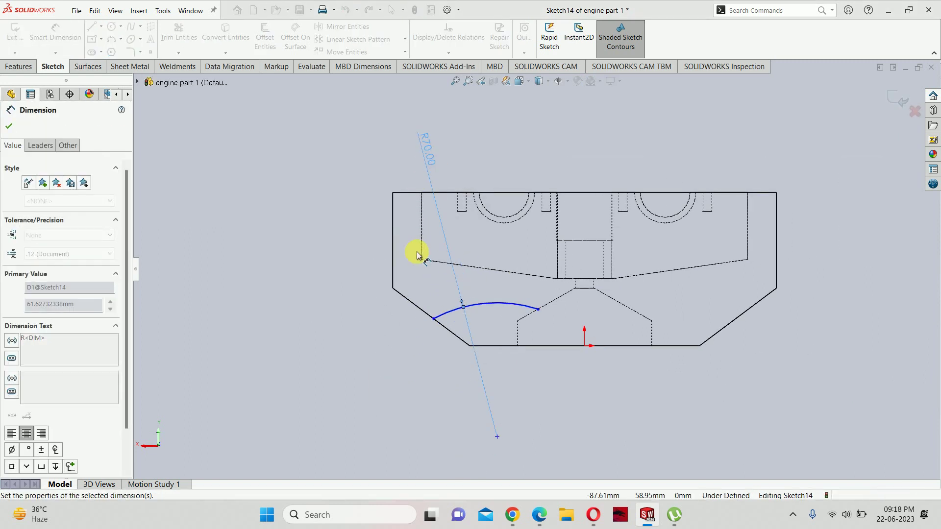
- Check the PDF, then dimension the arc's right endpoint 20 mm from the origin
{"action": "left_click", "coordinate": [540, 515]}
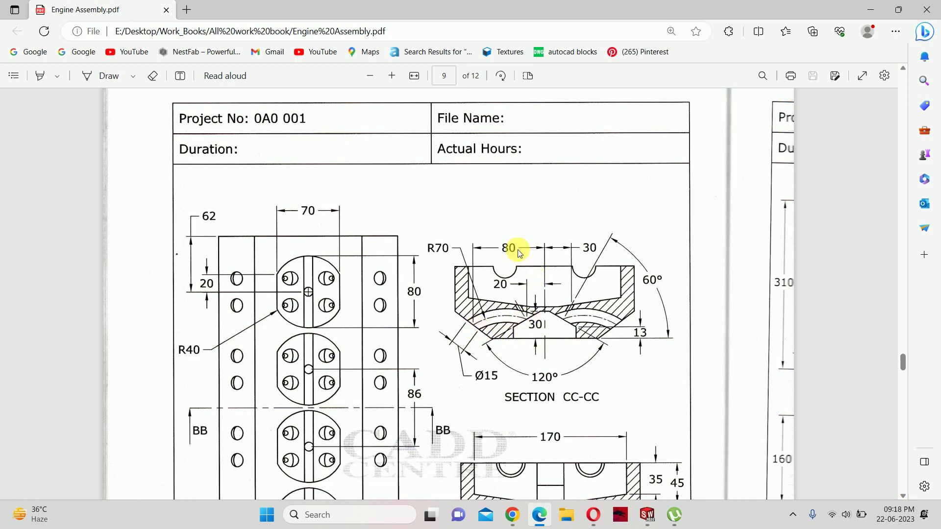
{"action": "key", "text": "alt+Tab"}
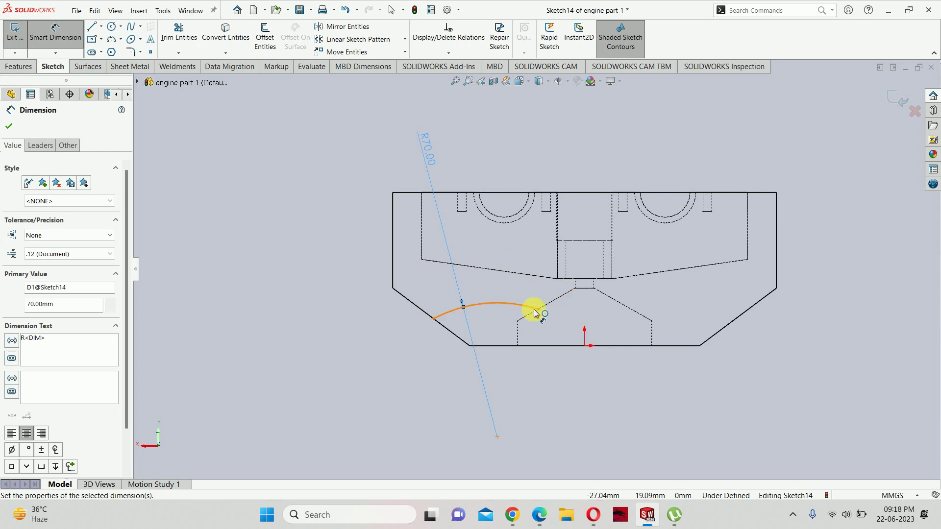
{"action": "left_click", "coordinate": [537, 313]}
{"action": "left_click", "coordinate": [583, 346]}
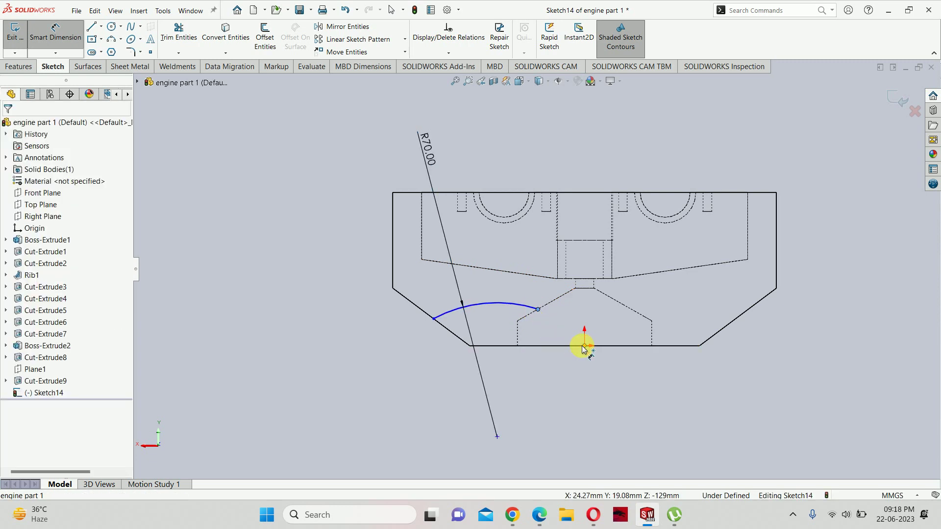
{"action": "left_click", "coordinate": [565, 378]}
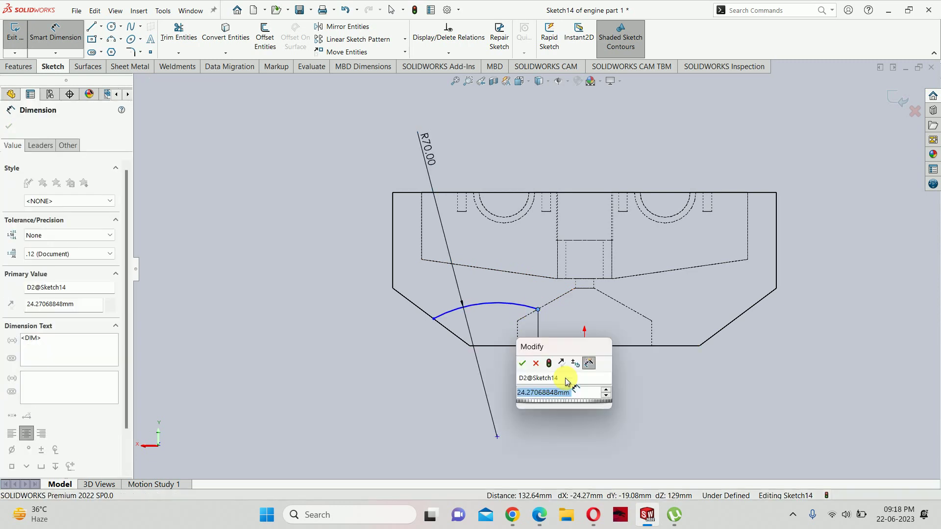
{"action": "type", "text": "20"}
{"action": "key", "text": "Return"}
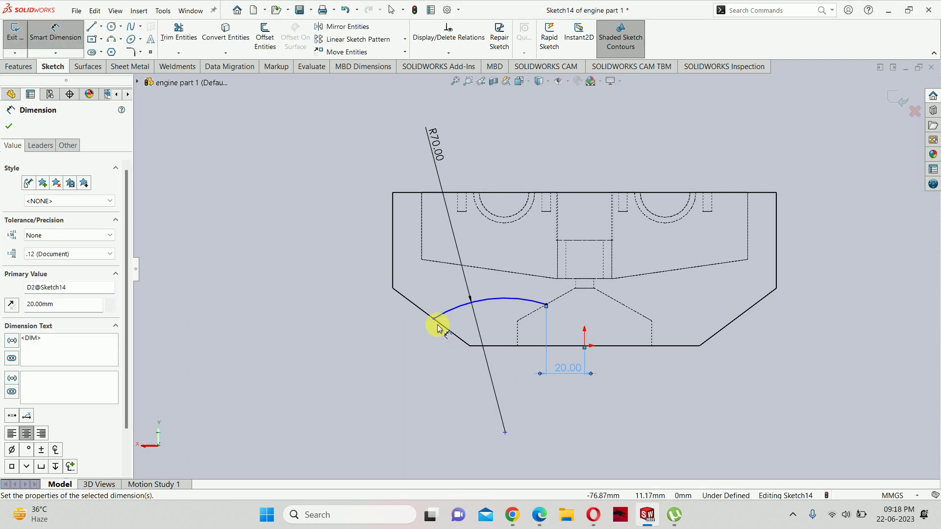
- Dimension the arc's left endpoint 80 mm from the origin, then exit the sketch
{"action": "left_click", "coordinate": [434, 320]}
{"action": "left_click", "coordinate": [584, 345]}
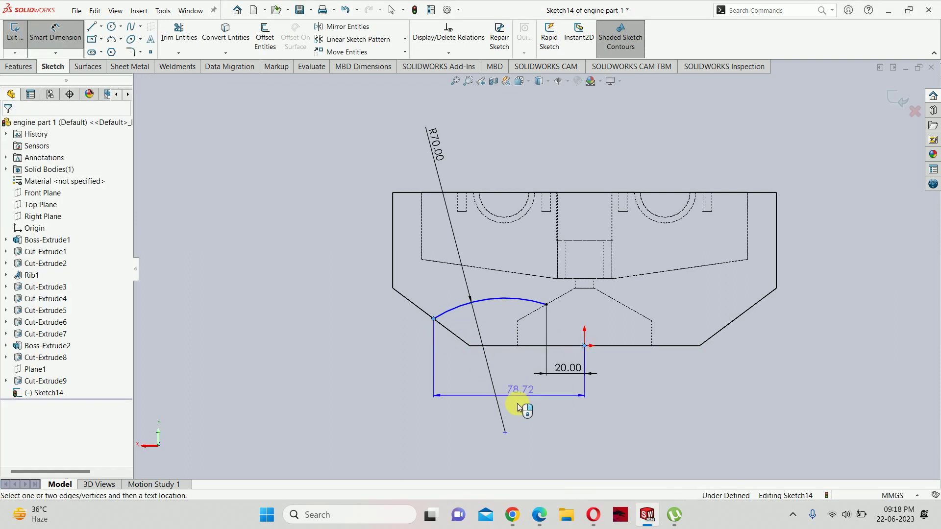
{"action": "left_click", "coordinate": [536, 401]}
{"action": "type", "text": "80"}
{"action": "key", "text": "Return"}
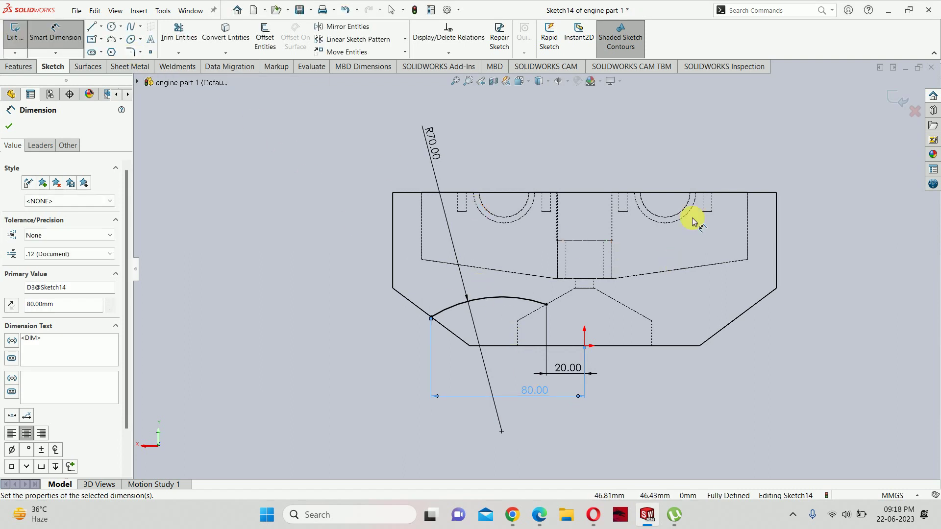
{"action": "left_click", "coordinate": [794, 157]}
{"action": "key", "text": "ctrl+b"}
{"action": "middle_click_drag", "start_coordinate": [551, 280], "coordinate": [621, 193]}
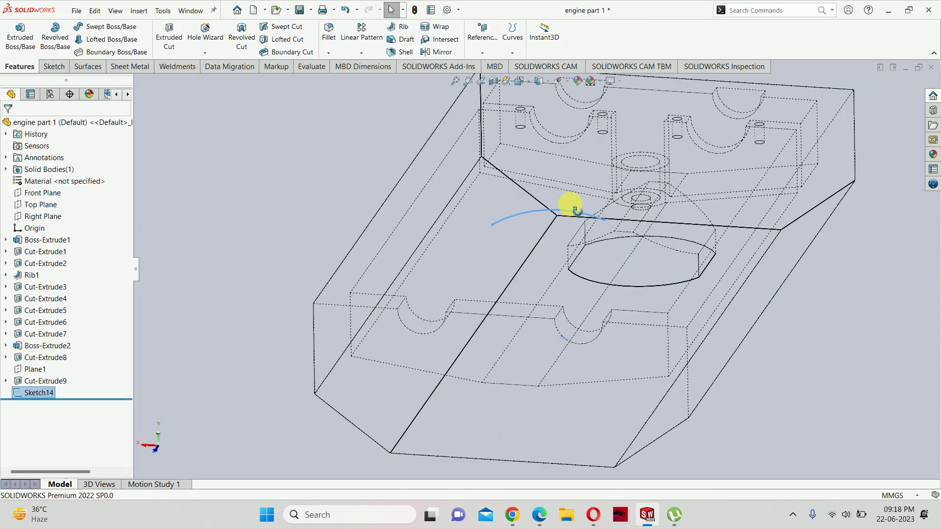
- In shaded display, create Plane2 perpendicular to the R70 arc at its endpoint
{"action": "left_click", "coordinate": [545, 82]}
{"action": "scroll", "coordinate": [606, 188], "scroll_direction": "up", "scroll_amount": 5}
{"action": "mouse_move", "coordinate": [607, 188]}
{"action": "middle_mouse_down"}
{"action": "mouse_move", "coordinate": [610, 102]}
{"action": "mouse_move", "coordinate": [553, 97]}
{"action": "middle_mouse_up"}
{"action": "left_click", "coordinate": [482, 52]}
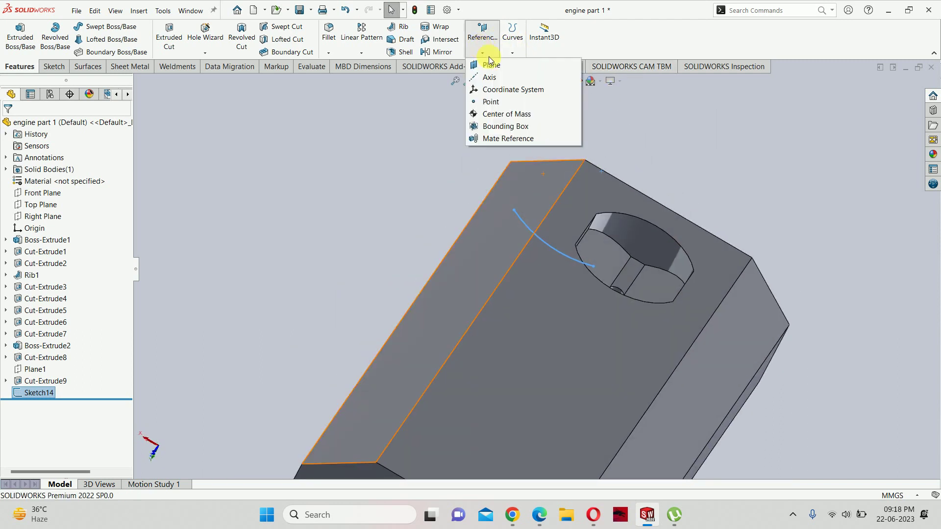
{"action": "left_click", "coordinate": [492, 64]}
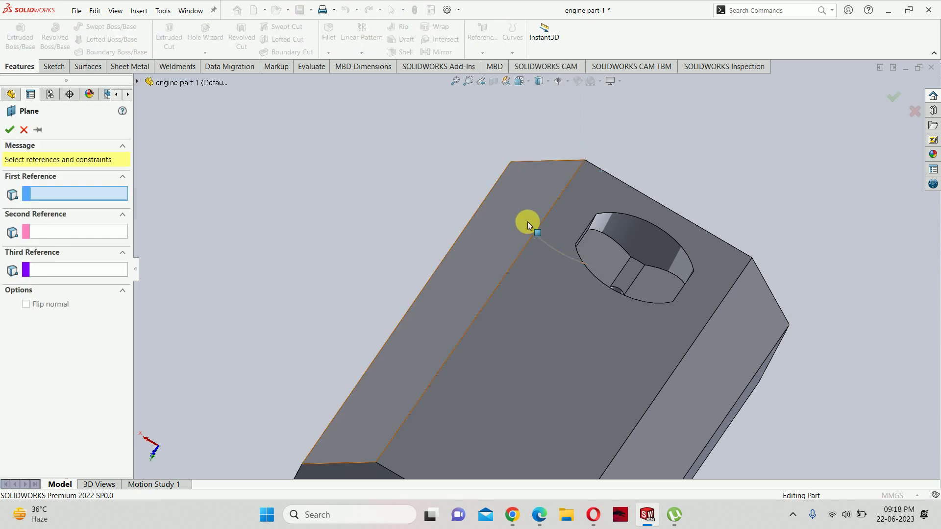
{"action": "left_click", "coordinate": [521, 225]}
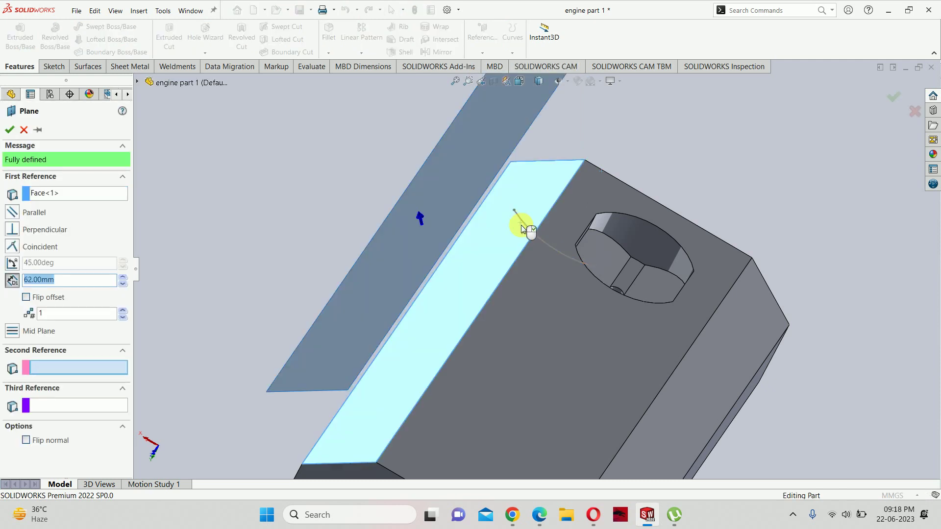
{"action": "left_click", "coordinate": [76, 193]}
{"action": "key", "text": "Delete"}
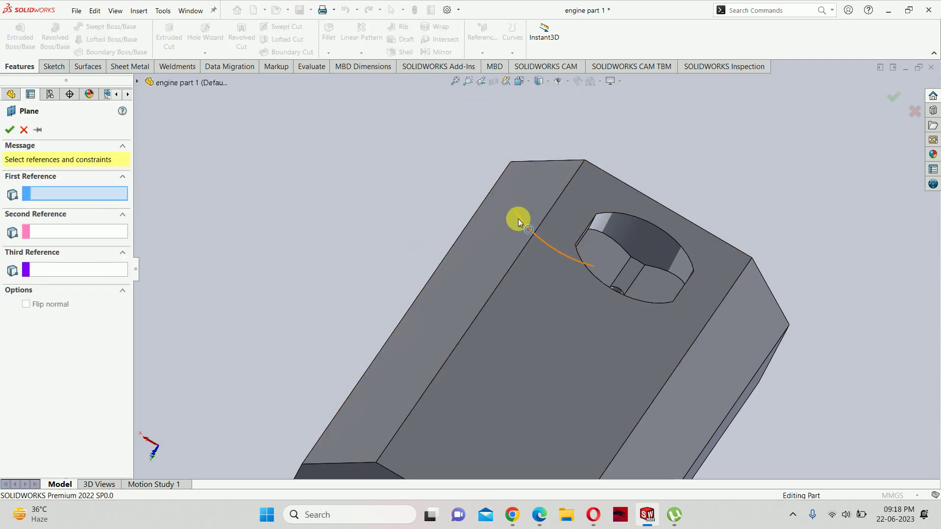
{"action": "left_click", "coordinate": [518, 221]}
{"action": "left_click", "coordinate": [513, 210]}
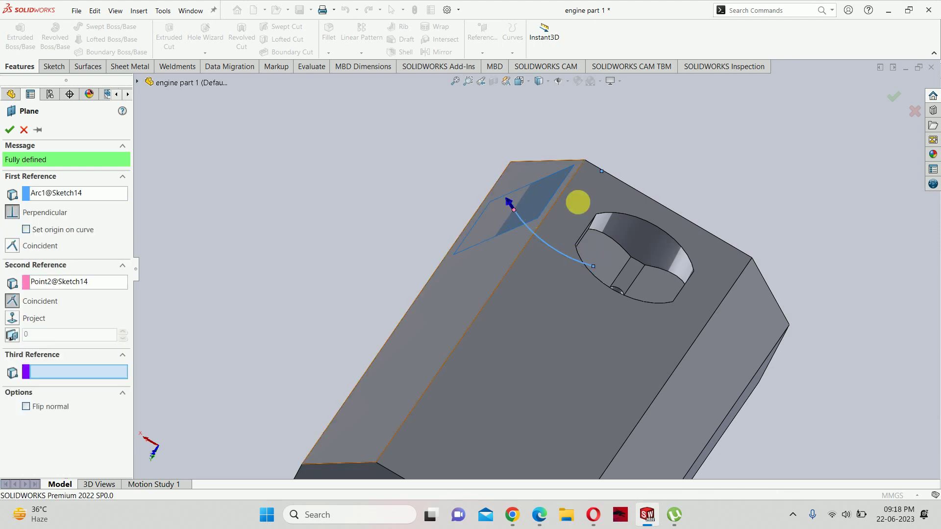
{"action": "left_click", "coordinate": [888, 100]}
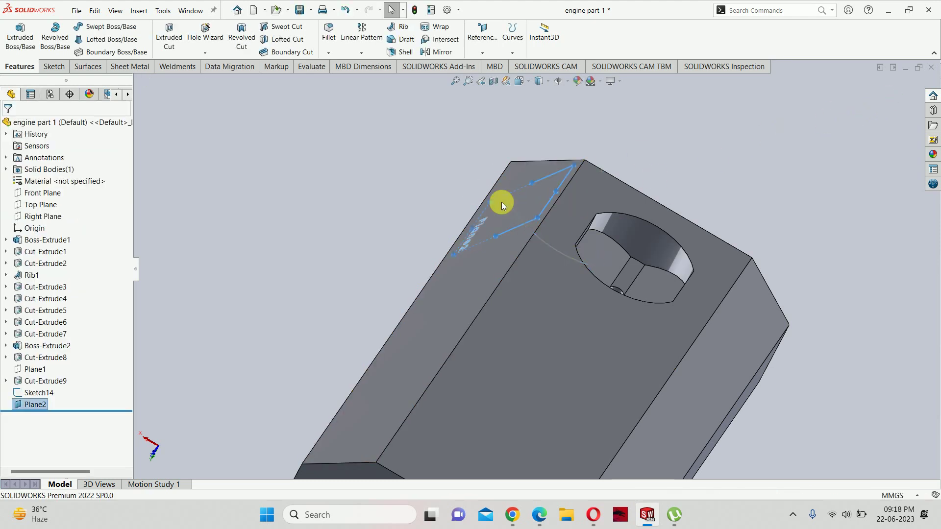
- Start Sketch15 on Plane2, choose the Centerline tool, and bring up the PDF drawing
{"action": "left_click", "coordinate": [540, 202]}
{"action": "left_click", "coordinate": [548, 201]}
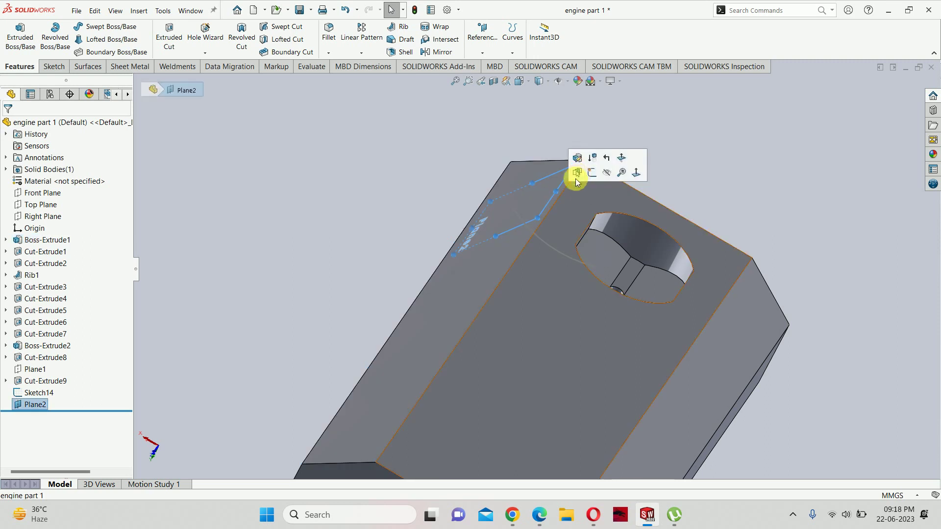
{"action": "left_click", "coordinate": [594, 171]}
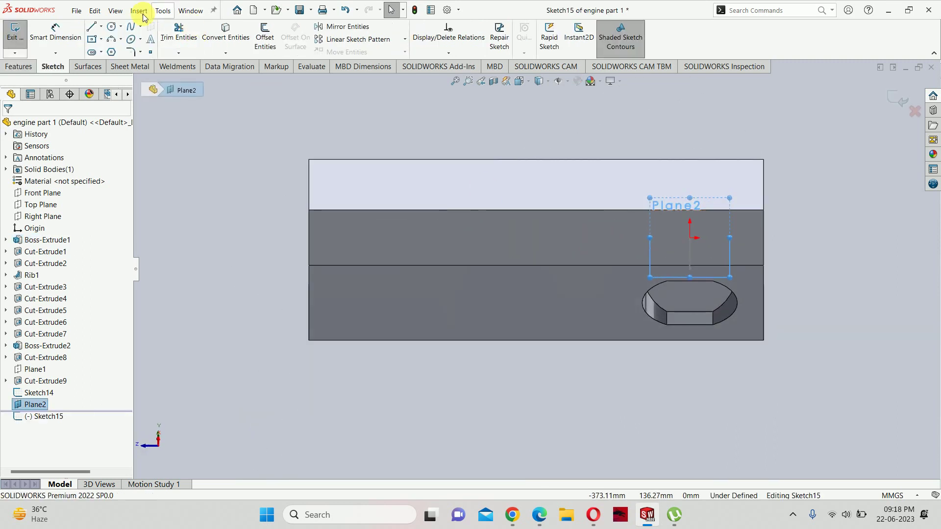
{"action": "left_click", "coordinate": [101, 28]}
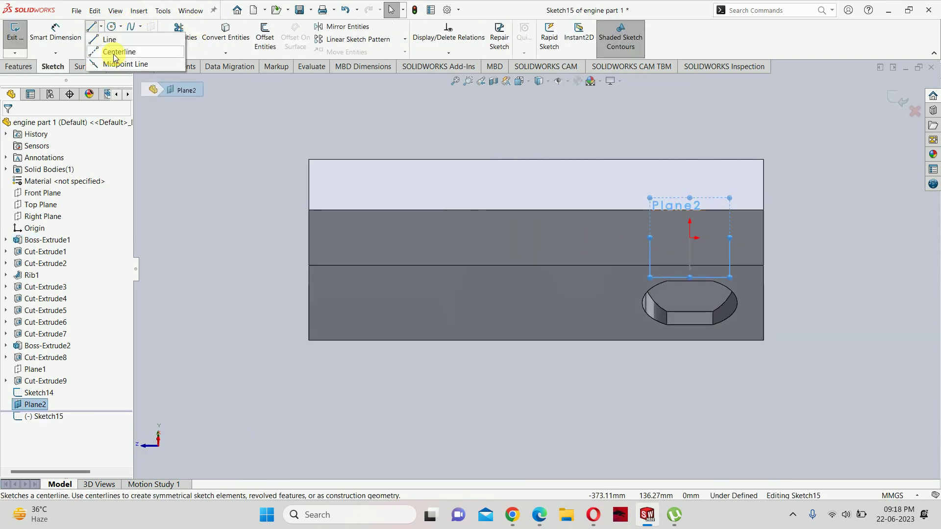
{"action": "left_click", "coordinate": [118, 51]}
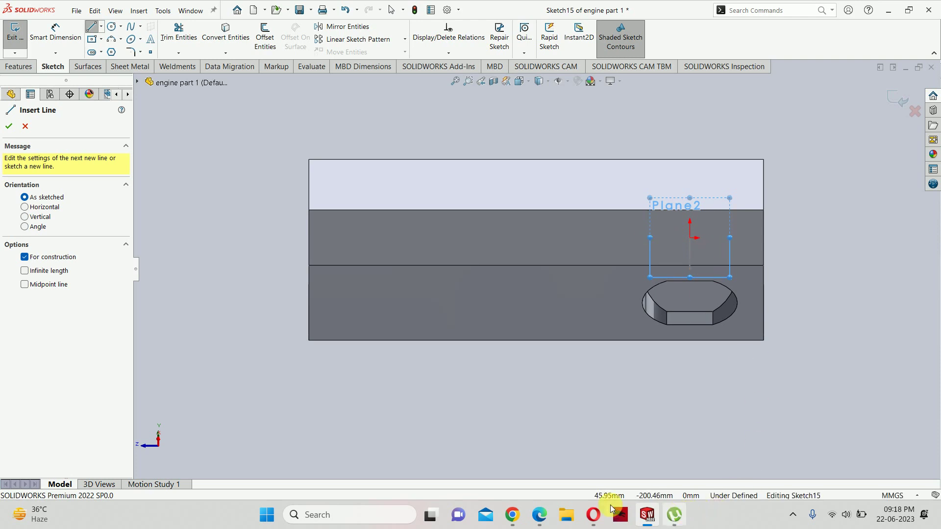
{"action": "left_click", "coordinate": [539, 514]}
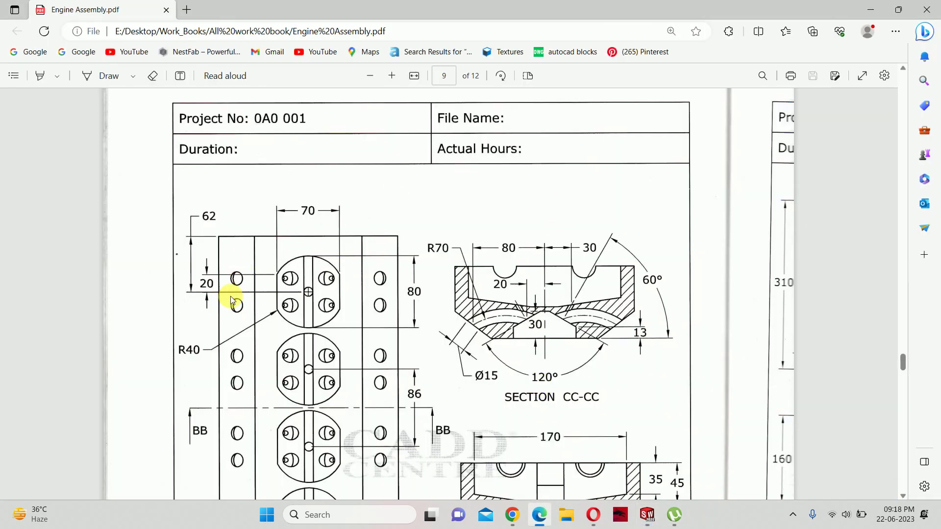
- Compare Section DD-DD on page 8 with Section CC-CC on page 9, then return to SOLIDWORKS
{"action": "scroll", "coordinate": [298, 275], "scroll_direction": "up", "scroll_amount": 5}
{"action": "scroll", "coordinate": [343, 266], "scroll_direction": "up", "scroll_amount": 5}
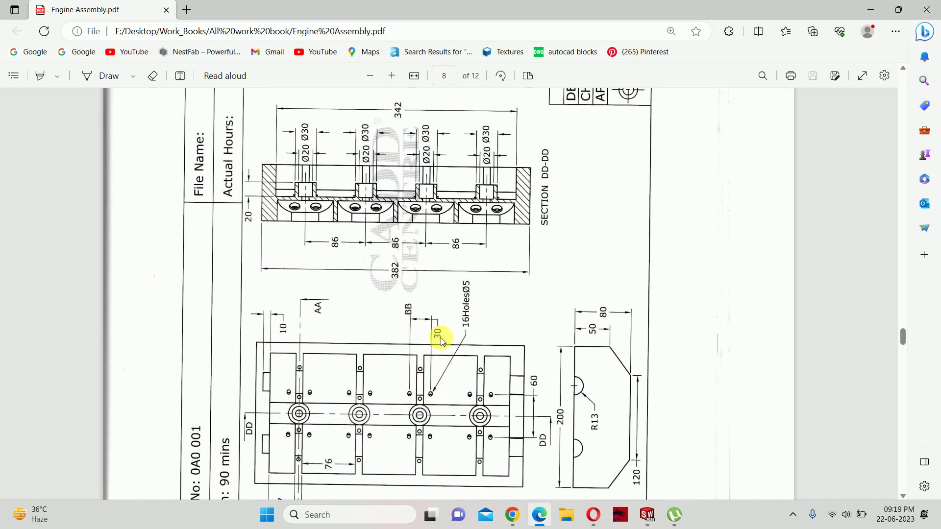
{"action": "scroll", "coordinate": [422, 208], "scroll_direction": "down", "scroll_amount": 2}
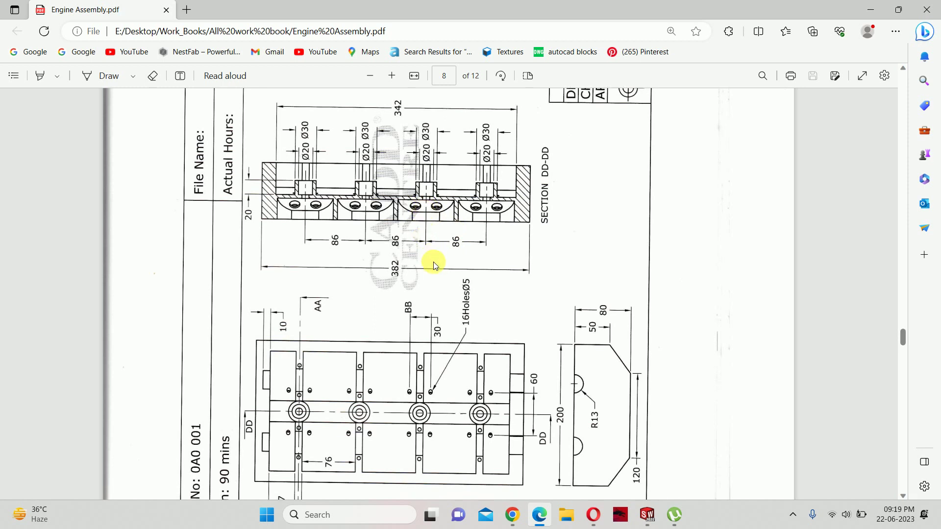
{"action": "scroll", "coordinate": [430, 262], "scroll_direction": "down", "scroll_amount": 5}
{"action": "scroll", "coordinate": [430, 300], "scroll_direction": "down", "scroll_amount": 4}
{"action": "scroll", "coordinate": [431, 302], "scroll_direction": "up", "scroll_amount": 3}
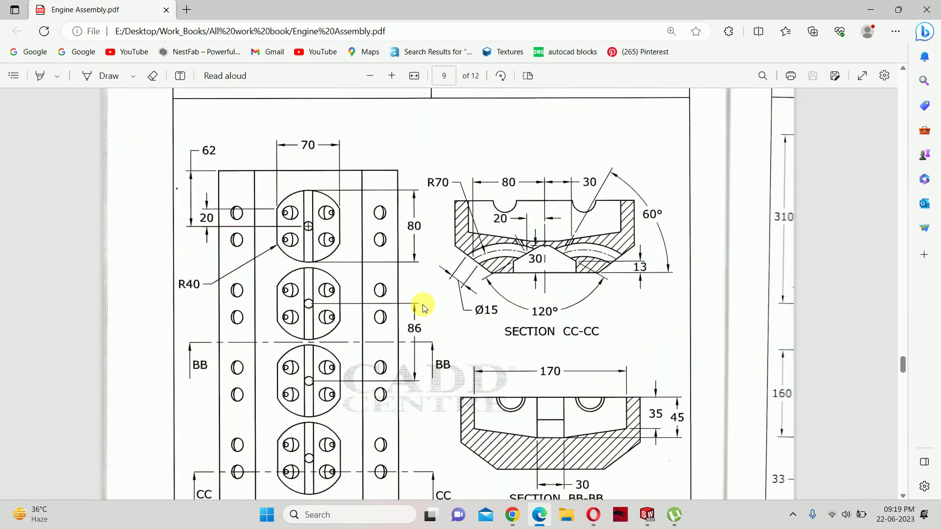
{"action": "left_click", "coordinate": [870, 10]}
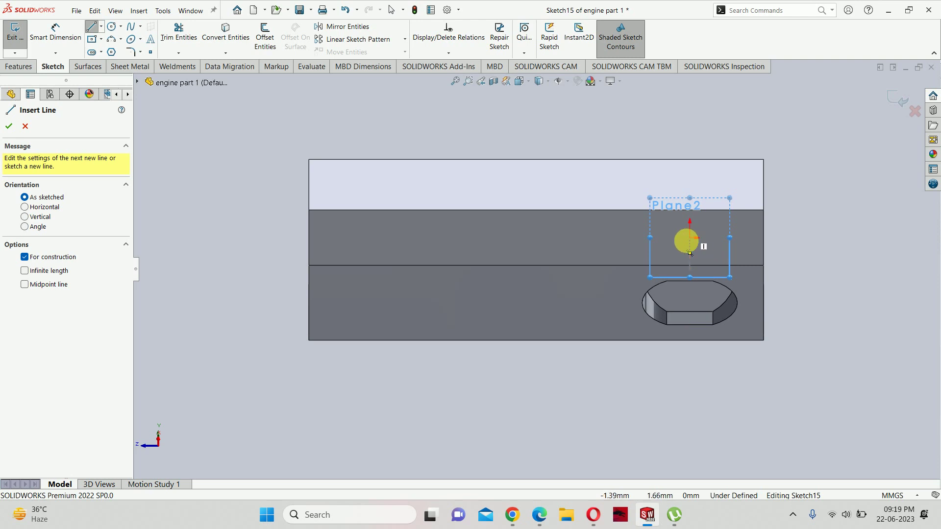
- Draw vertical and horizontal construction centerlines from the sketch origin on Plane2
{"action": "middle_click_drag", "start_coordinate": [689, 253], "coordinate": [673, 264]}
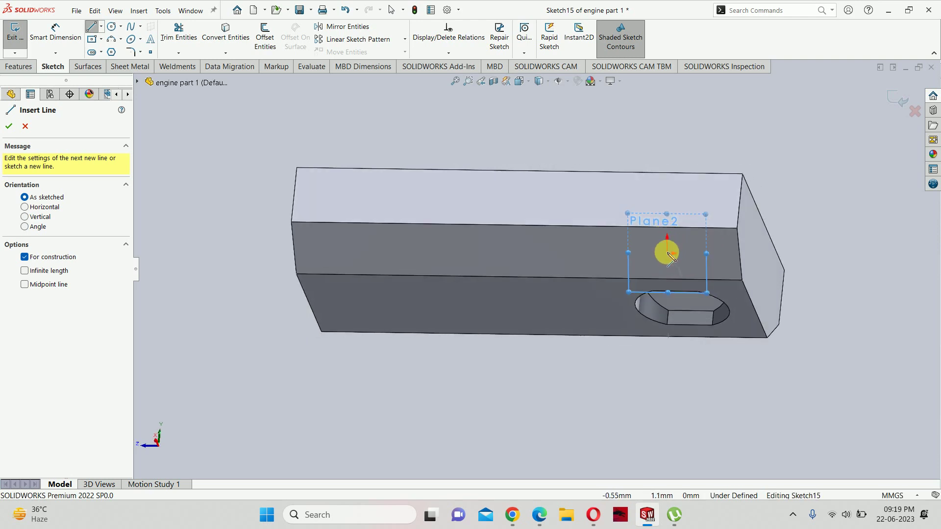
{"action": "left_click", "coordinate": [670, 254]}
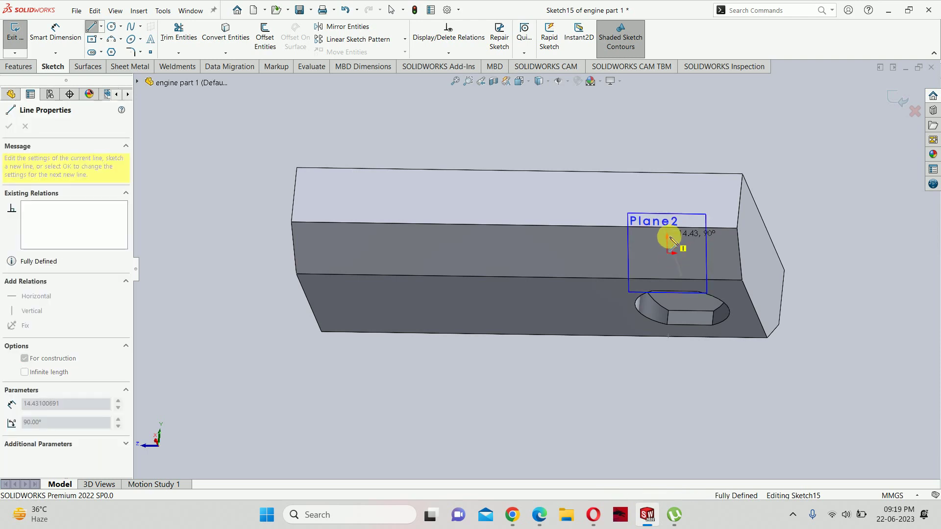
{"action": "left_click", "coordinate": [672, 241]}
{"action": "key", "text": "Escape"}
{"action": "key", "text": "ctrl+8"}
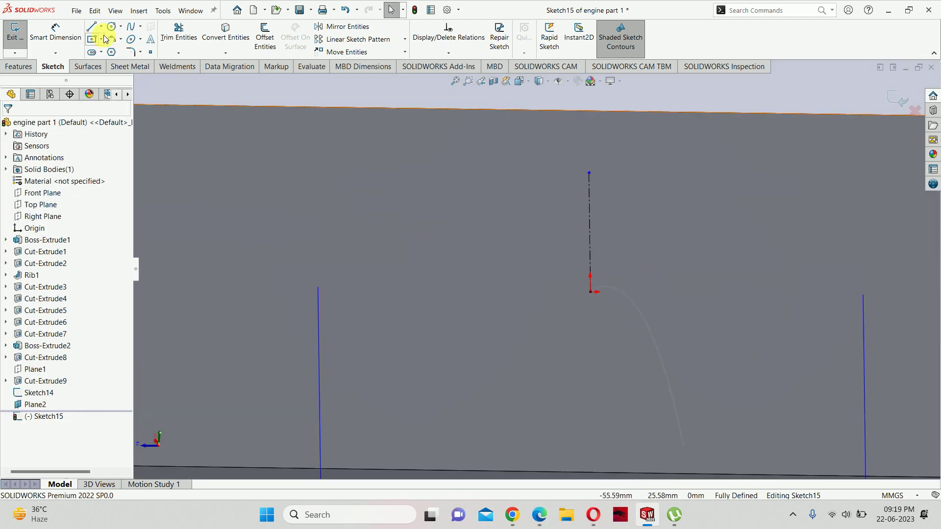
{"action": "left_click", "coordinate": [101, 27]}
{"action": "left_click", "coordinate": [120, 53]}
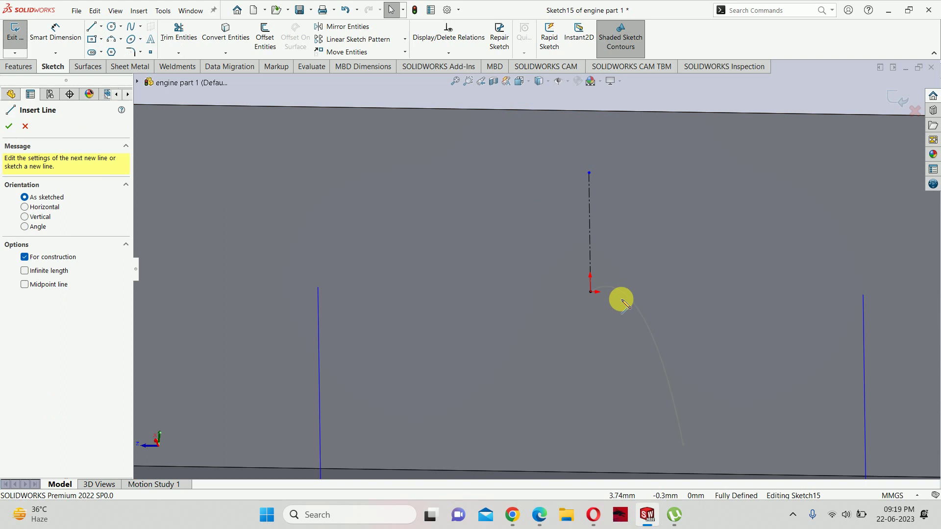
{"action": "left_click", "coordinate": [591, 291]}
{"action": "left_click", "coordinate": [660, 292]}
{"action": "key", "text": "Escape"}
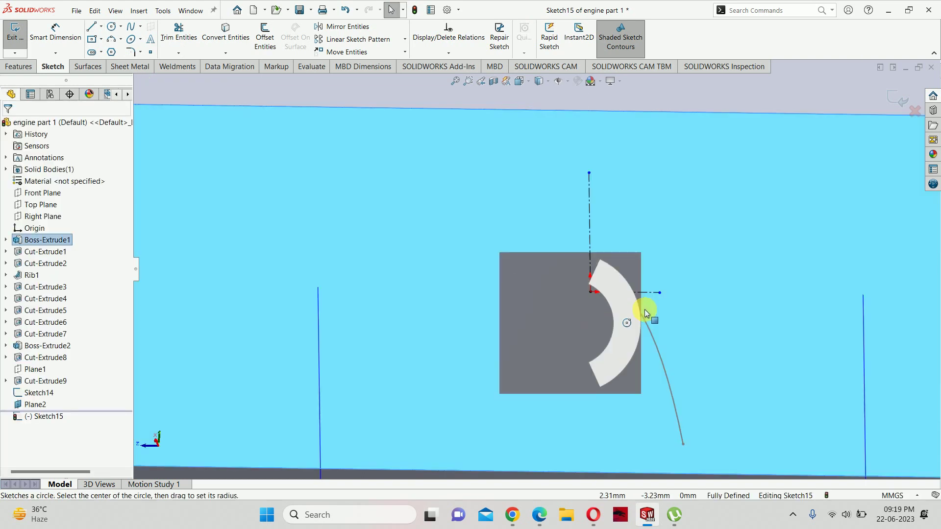
- Sketch a circle at the horizontal centerline's end and mirror it about the vertical centerline
{"action": "key", "text": "c"}
{"action": "left_click_drag", "start_coordinate": [660, 292], "coordinate": [668, 276]}
{"action": "key", "text": "Escape"}
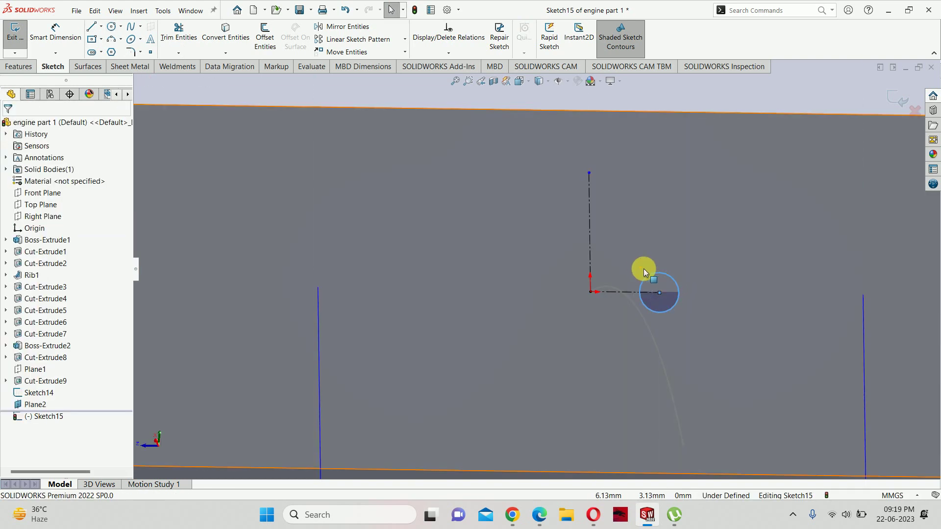
{"action": "mouse_move", "coordinate": [722, 201]}
{"action": "left_mouse_down"}
{"action": "mouse_move", "coordinate": [552, 265]}
{"action": "mouse_move", "coordinate": [548, 276]}
{"action": "left_mouse_up"}
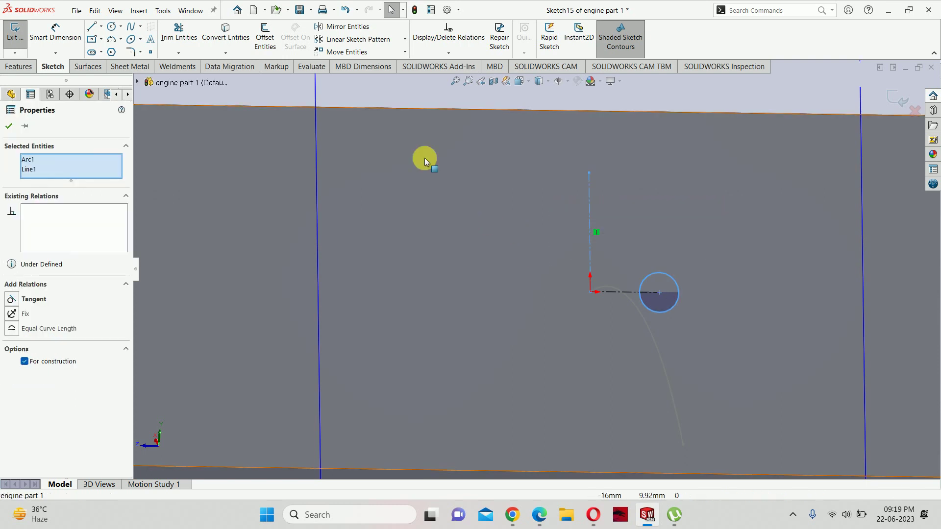
{"action": "left_click", "coordinate": [347, 26]}
{"action": "scroll", "coordinate": [628, 271], "scroll_direction": "up", "scroll_amount": 3}
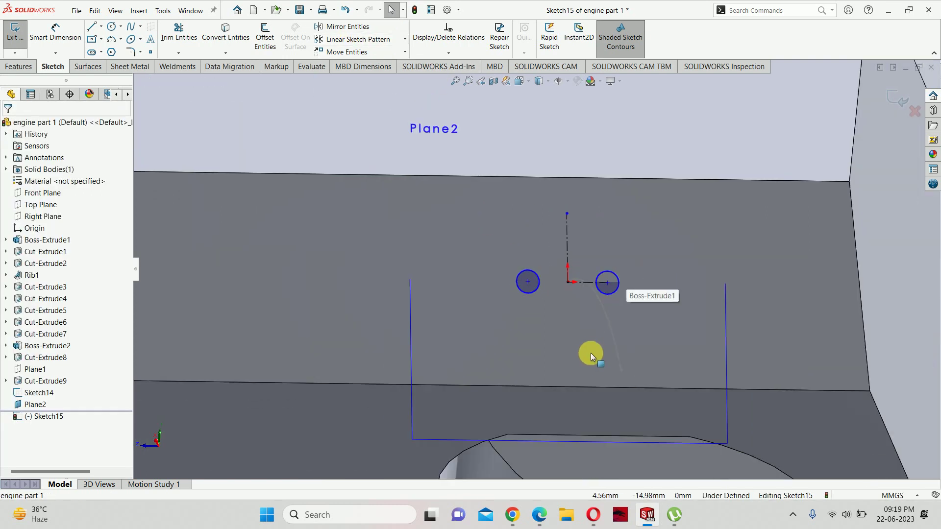
- Dimension the circle diameter 15 mm and the circle centre spacing 30 mm
{"action": "key", "text": "ctrl+8"}
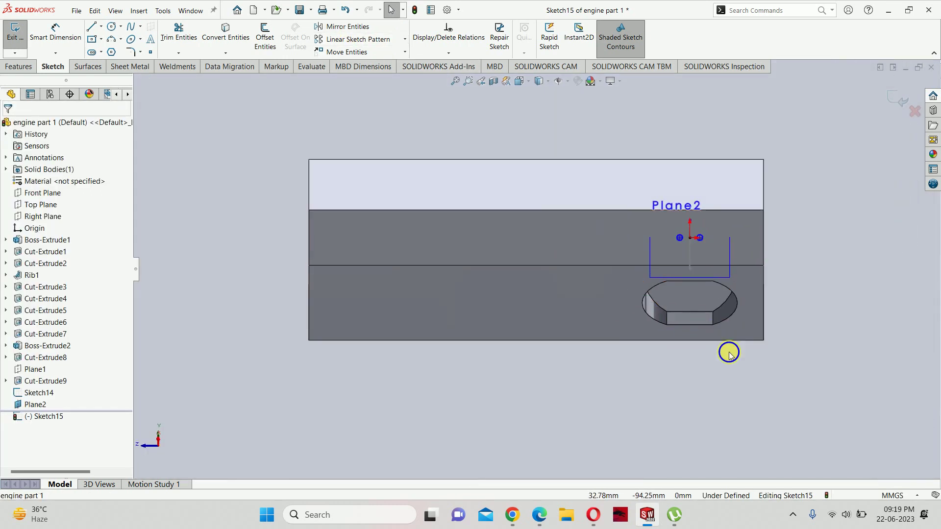
{"action": "right_click_drag", "start_coordinate": [728, 350], "coordinate": [702, 236]}
{"action": "scroll", "coordinate": [701, 236], "scroll_direction": "down", "scroll_amount": 3}
{"action": "scroll", "coordinate": [667, 256], "scroll_direction": "down", "scroll_amount": 2}
{"action": "left_click", "coordinate": [606, 272]}
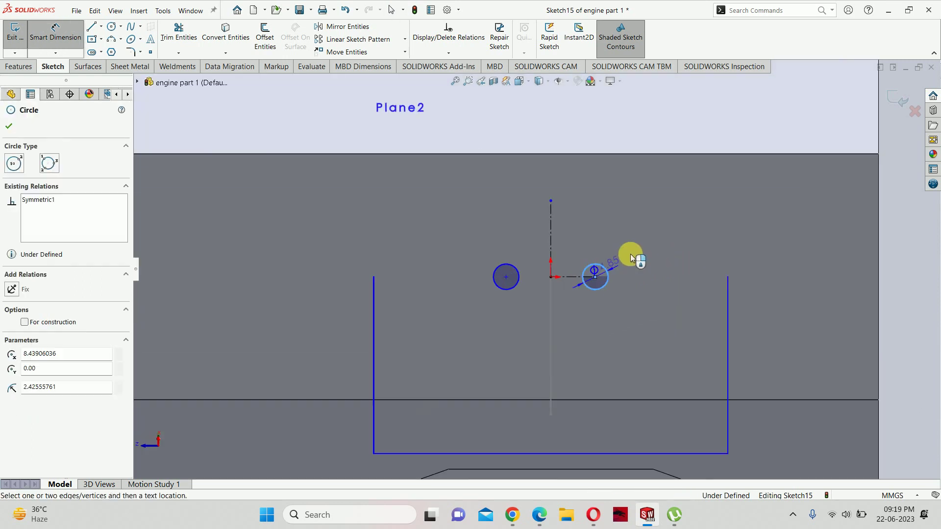
{"action": "scroll", "coordinate": [713, 236], "scroll_direction": "up", "scroll_amount": 3}
{"action": "left_click", "coordinate": [775, 192]}
{"action": "type", "text": "1"}
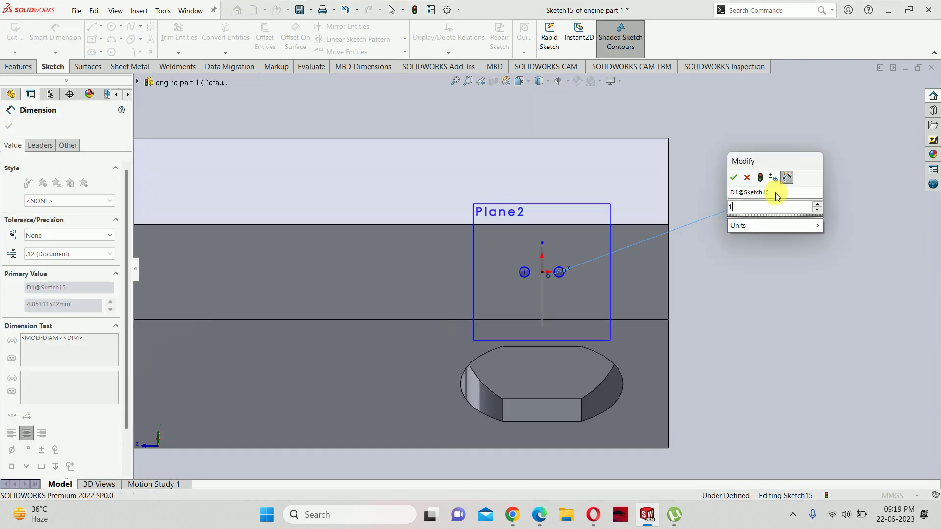
{"action": "key", "text": "Return"}
{"action": "scroll", "coordinate": [531, 282], "scroll_direction": "down", "scroll_amount": 3}
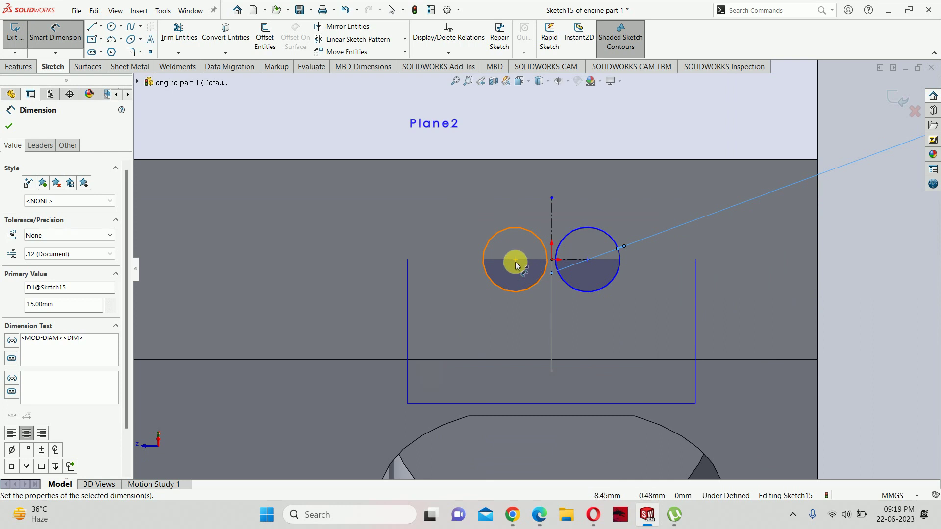
{"action": "left_click", "coordinate": [516, 265]}
{"action": "scroll", "coordinate": [574, 250], "scroll_direction": "up", "scroll_amount": 3}
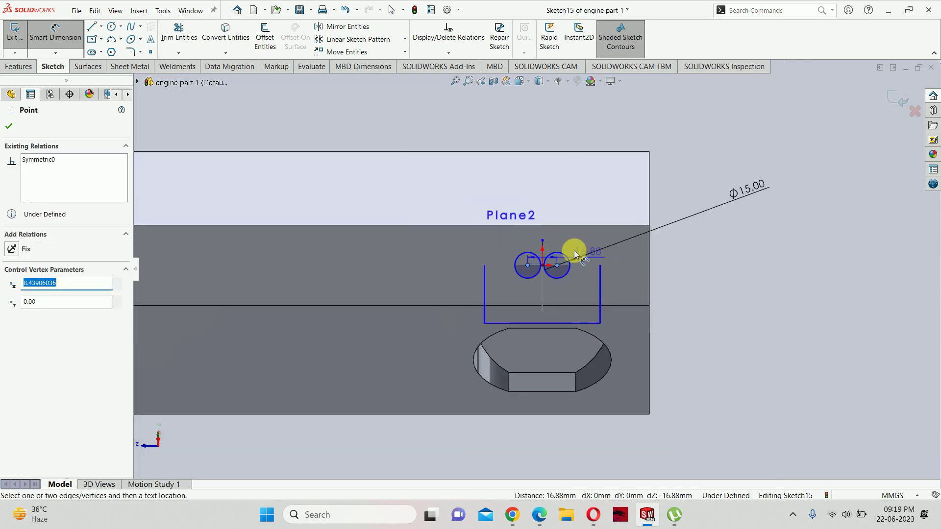
{"action": "left_click", "coordinate": [574, 136]}
{"action": "type", "text": "3"}
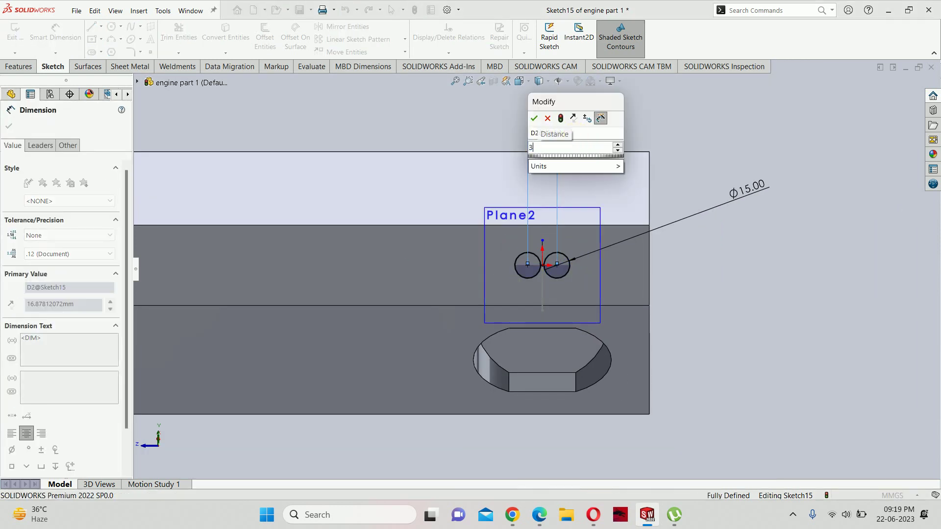
{"action": "key", "text": "Return"}
- Exit Sketch15 and swept-cut its two Ø15 circles along the Sketch14 R70 arc path
{"action": "key", "text": "Escape"}
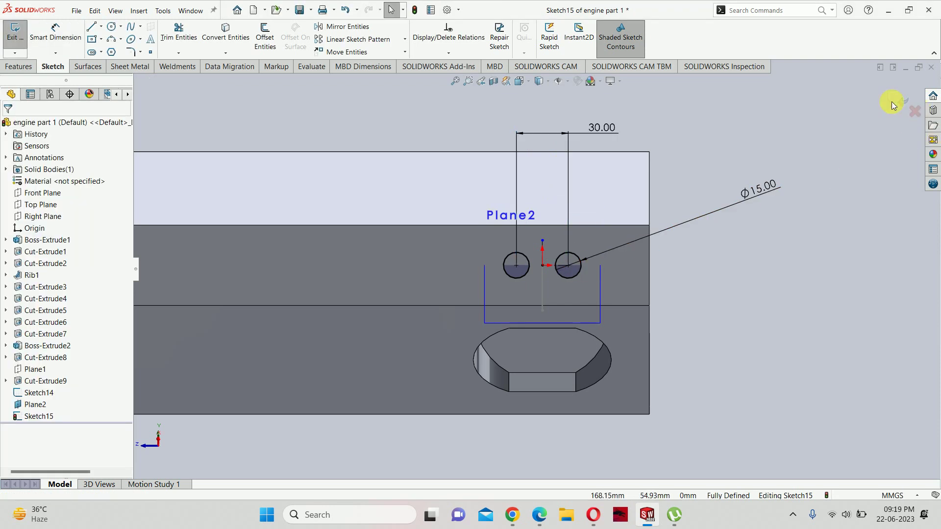
{"action": "left_click", "coordinate": [883, 98]}
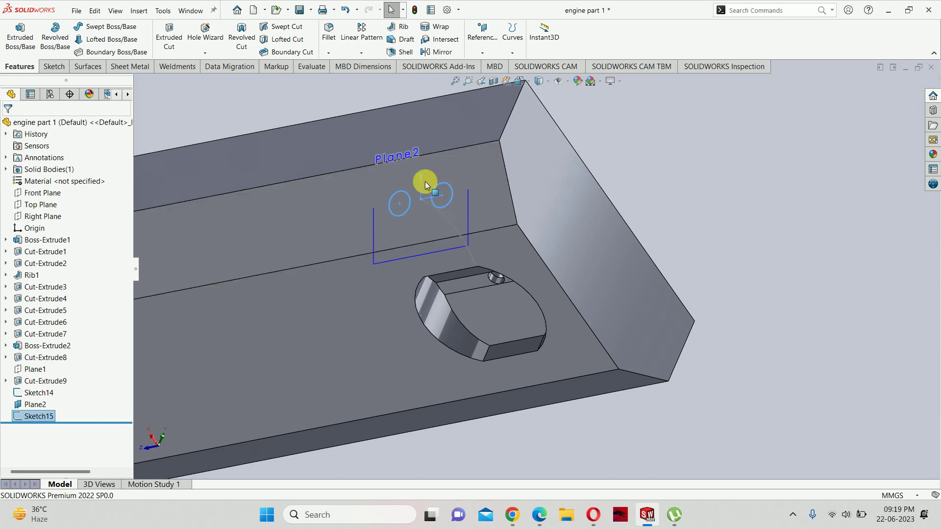
{"action": "left_click", "coordinate": [282, 26]}
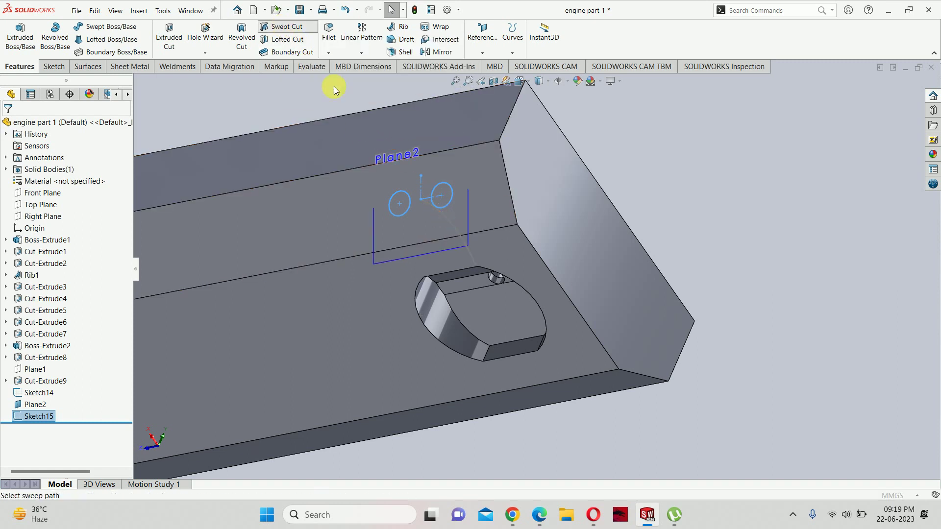
{"action": "left_click", "coordinate": [447, 212]}
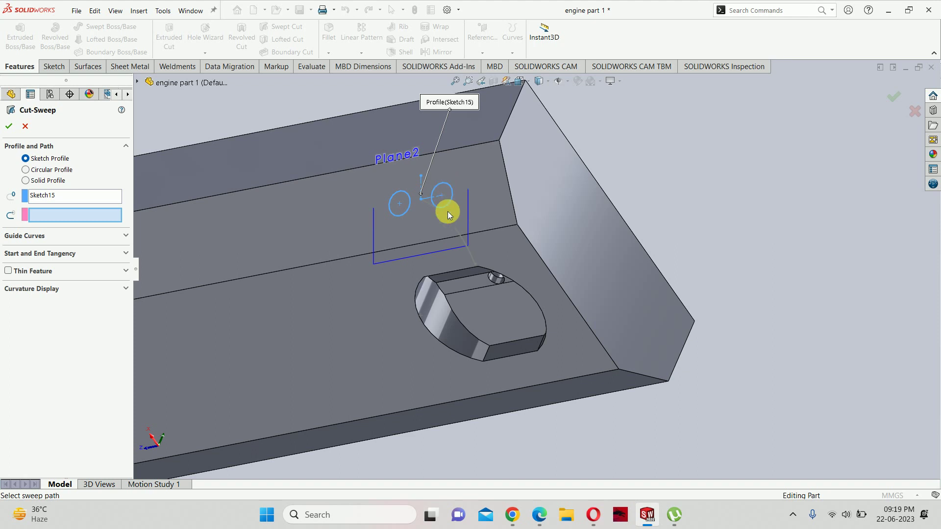
{"action": "left_click", "coordinate": [452, 222]}
{"action": "middle_click_drag", "start_coordinate": [559, 250], "coordinate": [559, 167]}
{"action": "left_click", "coordinate": [895, 101]}
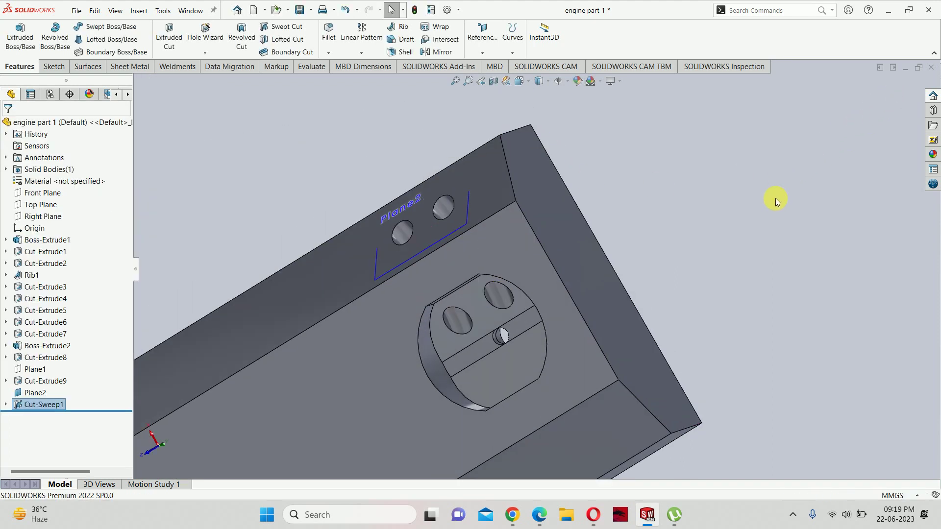
{"action": "mouse_move", "coordinate": [774, 199]}
{"action": "middle_mouse_down"}
{"action": "mouse_move", "coordinate": [699, 243]}
{"action": "mouse_move", "coordinate": [756, 172]}
{"action": "mouse_move", "coordinate": [735, 140]}
{"action": "mouse_move", "coordinate": [661, 147]}
{"action": "mouse_move", "coordinate": [667, 116]}
{"action": "mouse_move", "coordinate": [701, 79]}
{"action": "mouse_move", "coordinate": [489, 233]}
{"action": "mouse_move", "coordinate": [577, 494]}
{"action": "mouse_move", "coordinate": [556, 330]}
{"action": "mouse_move", "coordinate": [531, 377]}
{"action": "mouse_move", "coordinate": [475, 269]}
{"action": "middle_mouse_up"}
- Hide Plane2 and select Plane1 in the feature tree
{"action": "left_click", "coordinate": [478, 284]}
{"action": "left_click", "coordinate": [546, 259]}
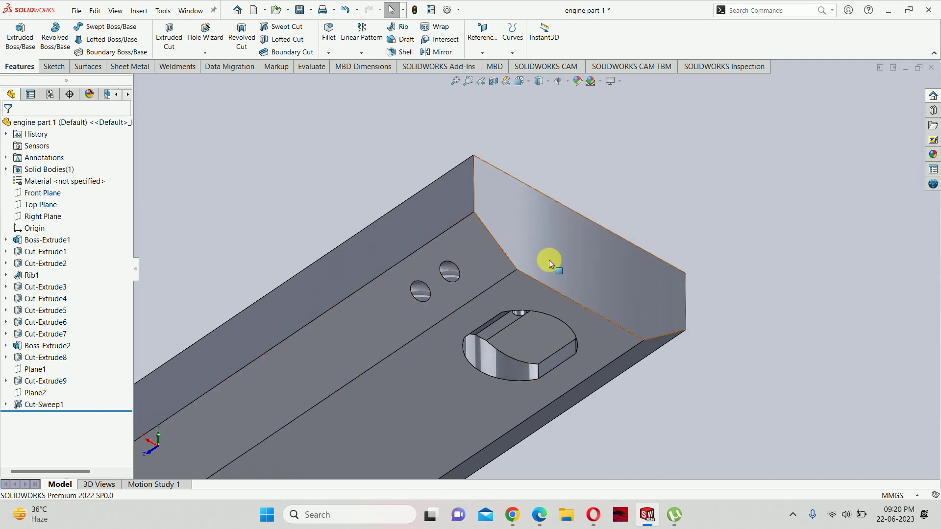
{"action": "middle_click_drag", "start_coordinate": [549, 260], "coordinate": [519, 269]}
{"action": "left_click", "coordinate": [34, 393]}
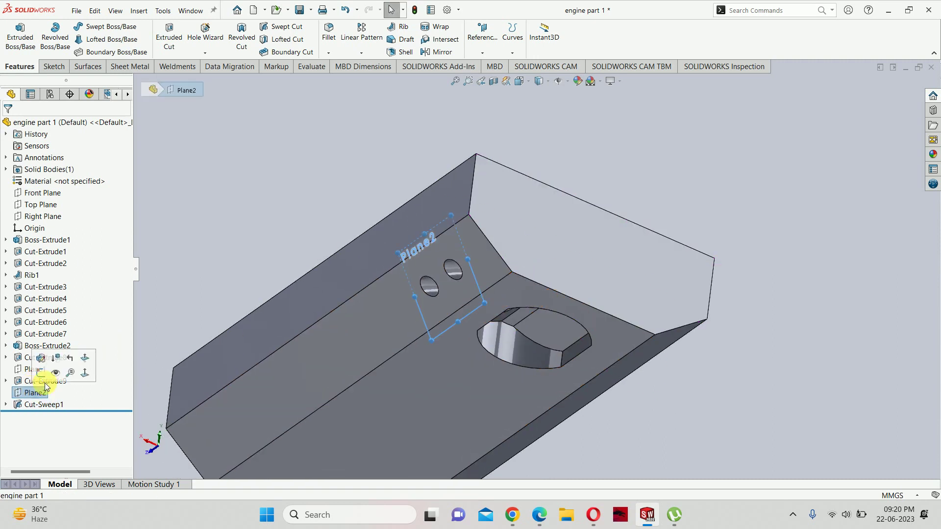
{"action": "left_click", "coordinate": [245, 277]}
{"action": "left_click", "coordinate": [35, 368]}
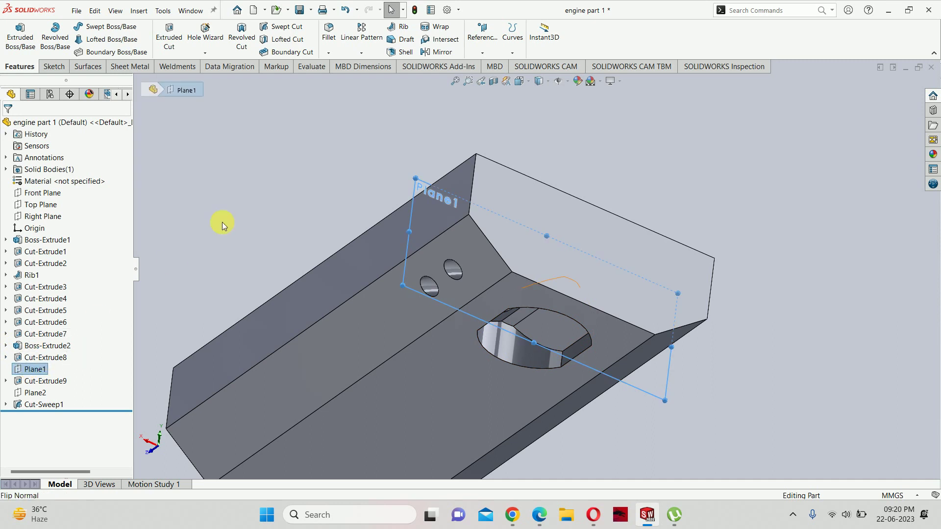
{"action": "mouse_move", "coordinate": [222, 222]}
{"action": "middle_mouse_down"}
{"action": "mouse_move", "coordinate": [216, 263]}
{"action": "mouse_move", "coordinate": [248, 279]}
{"action": "mouse_move", "coordinate": [274, 265]}
{"action": "middle_mouse_up"}
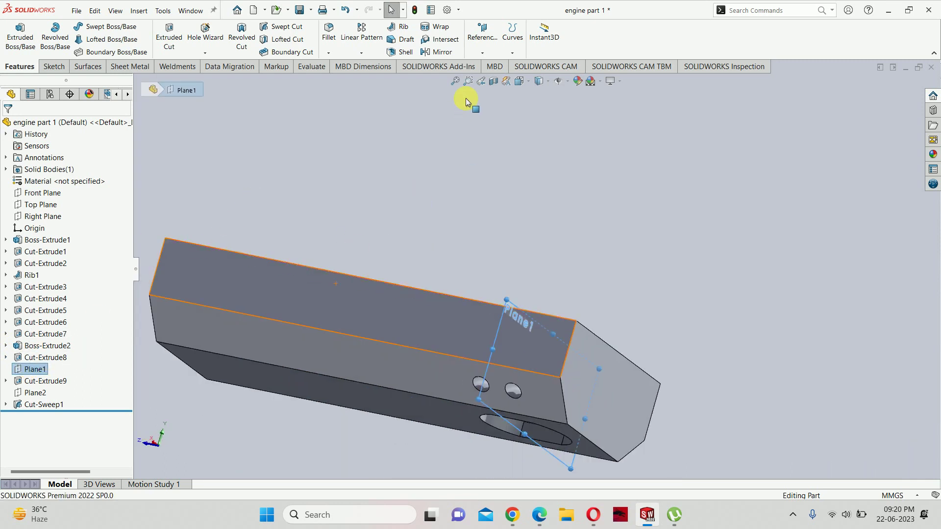
- Section the part through Plane1 at a 15 mm offset and view it from the front
{"action": "left_click", "coordinate": [492, 81]}
{"action": "mouse_move", "coordinate": [579, 259]}
{"action": "middle_mouse_down"}
{"action": "mouse_move", "coordinate": [546, 352]}
{"action": "mouse_move", "coordinate": [626, 378]}
{"action": "mouse_move", "coordinate": [603, 435]}
{"action": "mouse_move", "coordinate": [595, 275]}
{"action": "mouse_move", "coordinate": [659, 409]}
{"action": "mouse_move", "coordinate": [483, 310]}
{"action": "middle_mouse_up"}
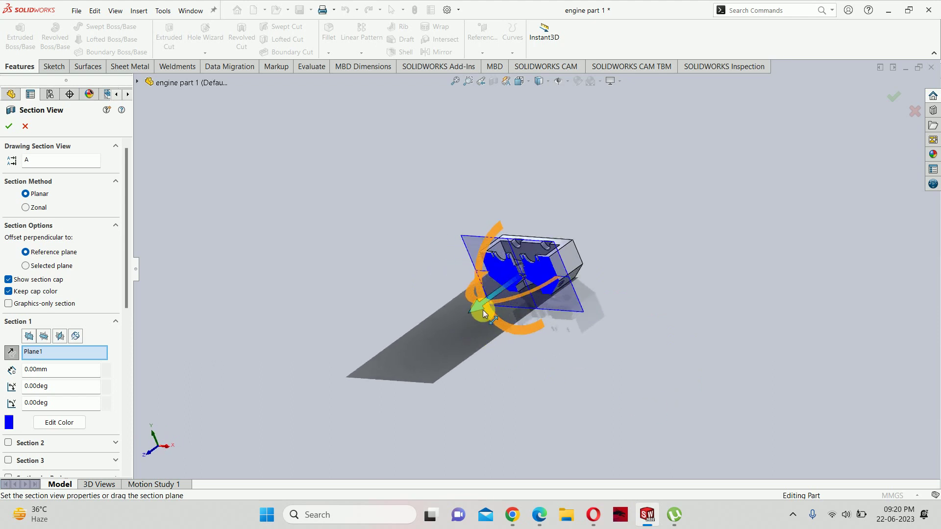
{"action": "left_click_drag", "start_coordinate": [483, 310], "coordinate": [490, 307]}
{"action": "type", "text": "15"}
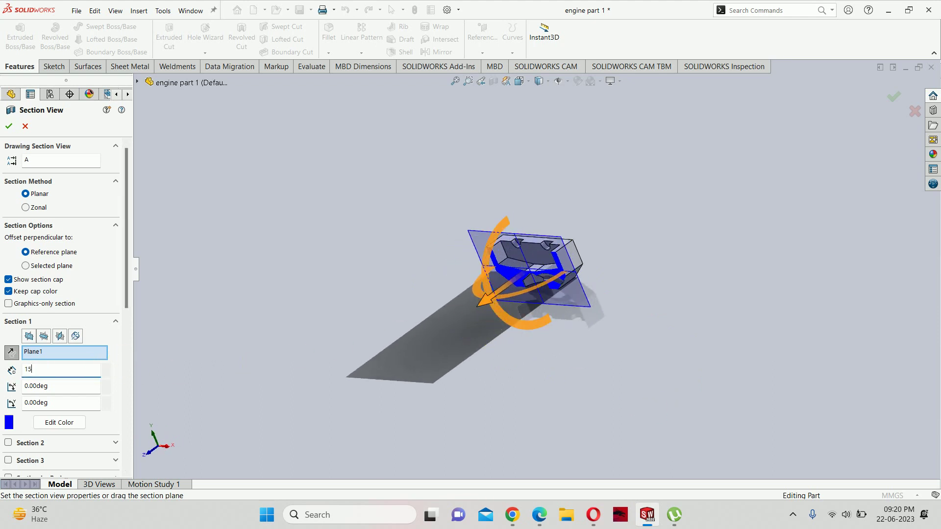
{"action": "key", "text": "Return"}
{"action": "key", "text": "Return"}
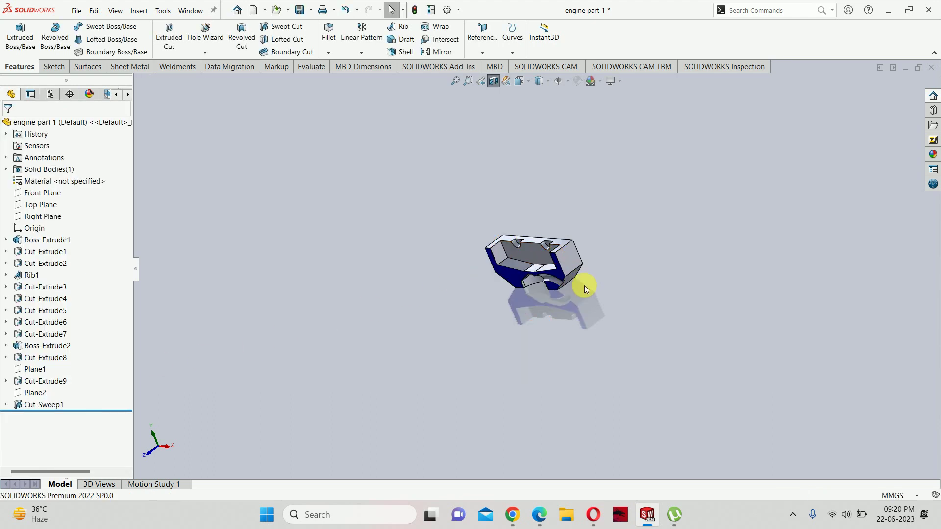
{"action": "middle_click_drag", "start_coordinate": [584, 285], "coordinate": [606, 249]}
{"action": "key", "text": "ctrl+1"}
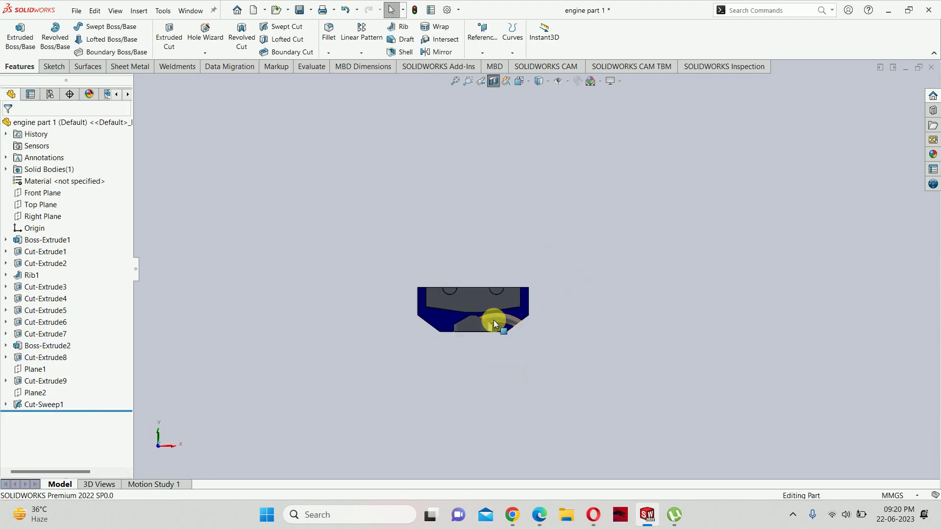
{"action": "scroll", "coordinate": [492, 295], "scroll_direction": "down", "scroll_amount": 5}
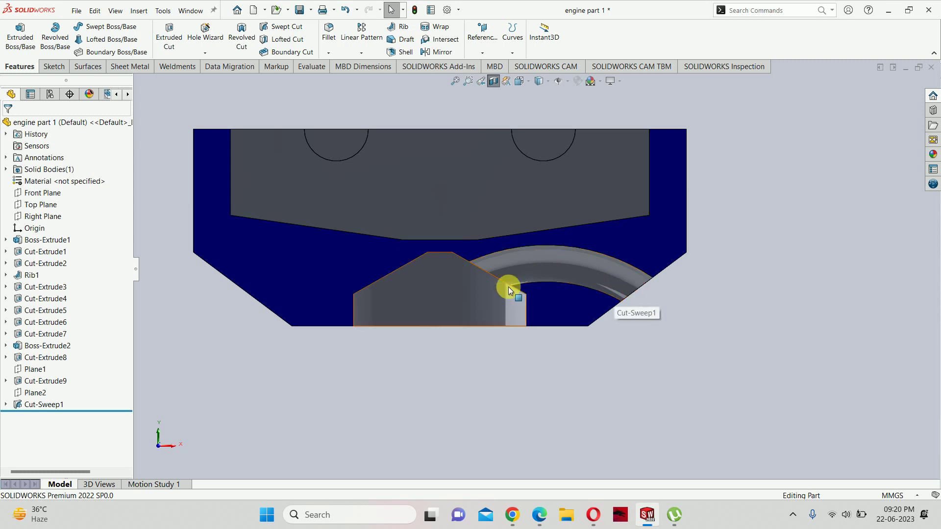
- Recheck Section CC-CC and the 16 Ø5 holes in the PDF, then orbit the whole part
{"action": "left_click", "coordinate": [531, 520]}
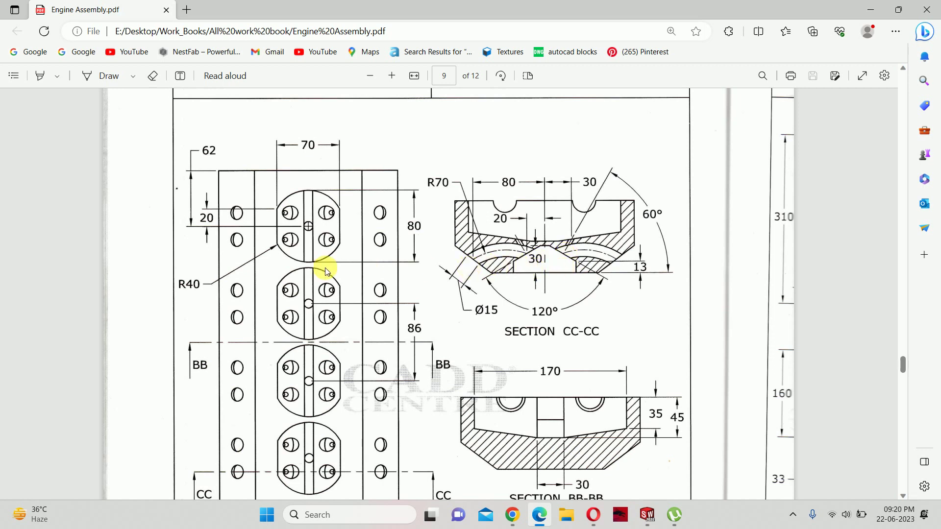
{"action": "scroll", "coordinate": [553, 337], "scroll_direction": "down", "scroll_amount": 3}
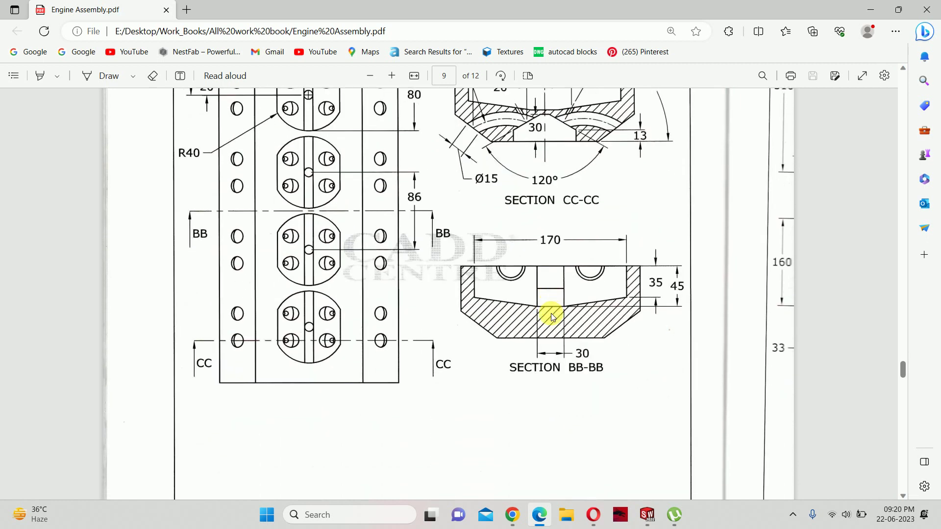
{"action": "scroll", "coordinate": [551, 316], "scroll_direction": "up", "scroll_amount": 3}
{"action": "scroll", "coordinate": [262, 249], "scroll_direction": "up", "scroll_amount": 10}
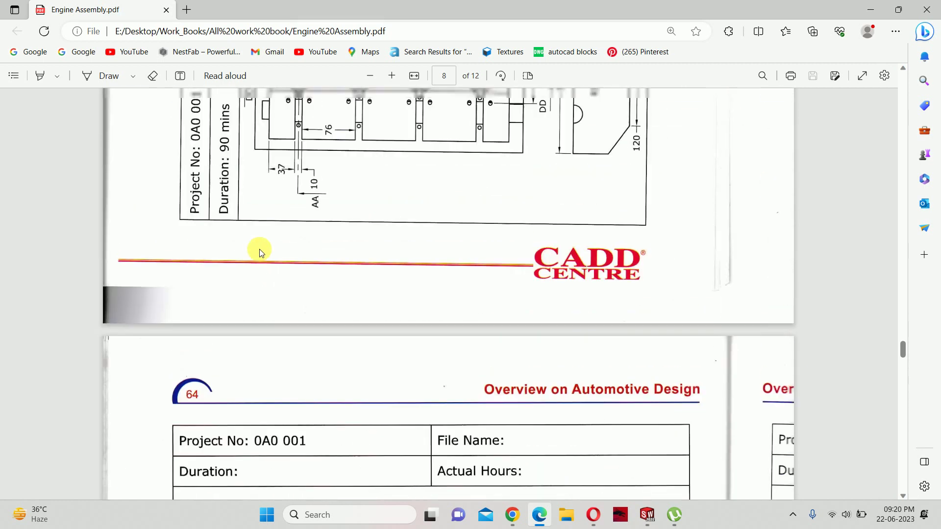
{"action": "scroll", "coordinate": [429, 245], "scroll_direction": "up", "scroll_amount": 5}
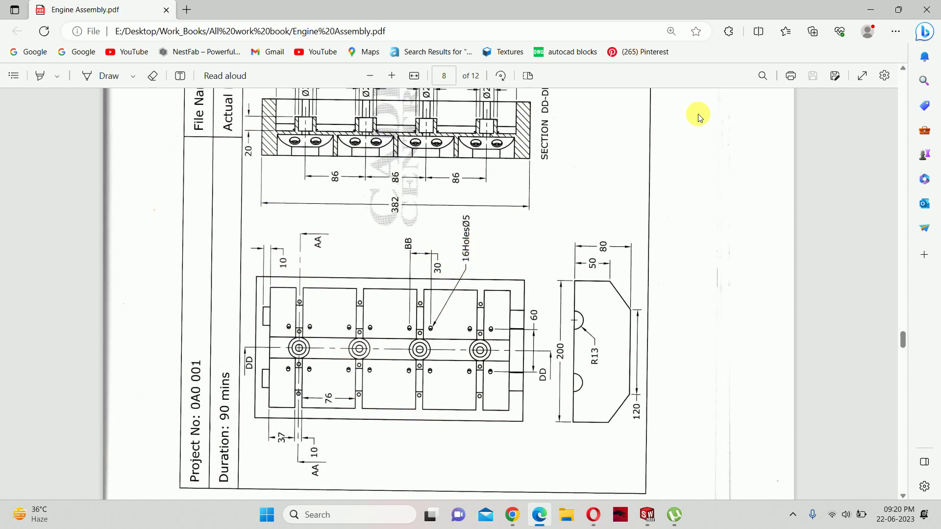
{"action": "left_click", "coordinate": [870, 10]}
{"action": "mouse_move", "coordinate": [585, 217]}
{"action": "middle_mouse_down"}
{"action": "mouse_move", "coordinate": [552, 254]}
{"action": "mouse_move", "coordinate": [518, 112]}
{"action": "mouse_move", "coordinate": [506, 177]}
{"action": "middle_mouse_up"}
{"action": "scroll", "coordinate": [506, 176], "scroll_direction": "up", "scroll_amount": 5}
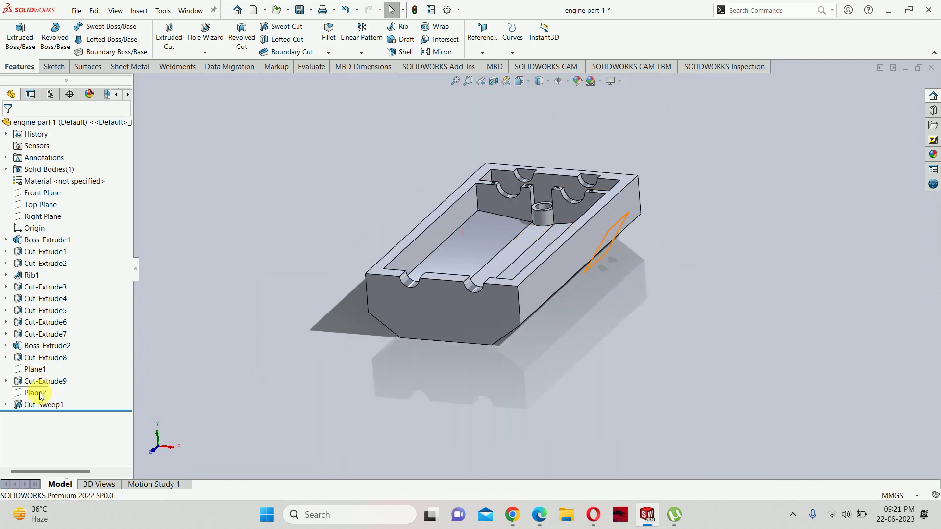
- Open a new sketch on Plane1 with hidden lines visible and the Line tool active
{"action": "left_click", "coordinate": [36, 369]}
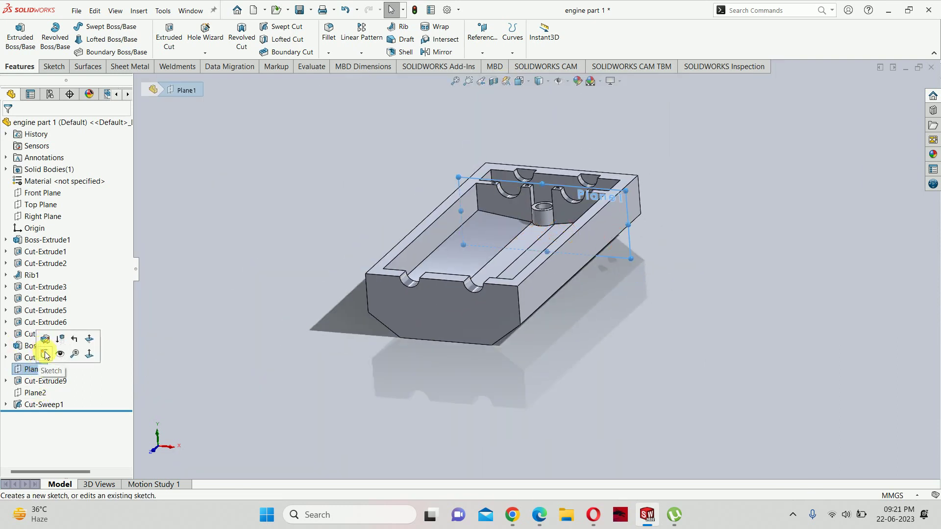
{"action": "left_click", "coordinate": [46, 354]}
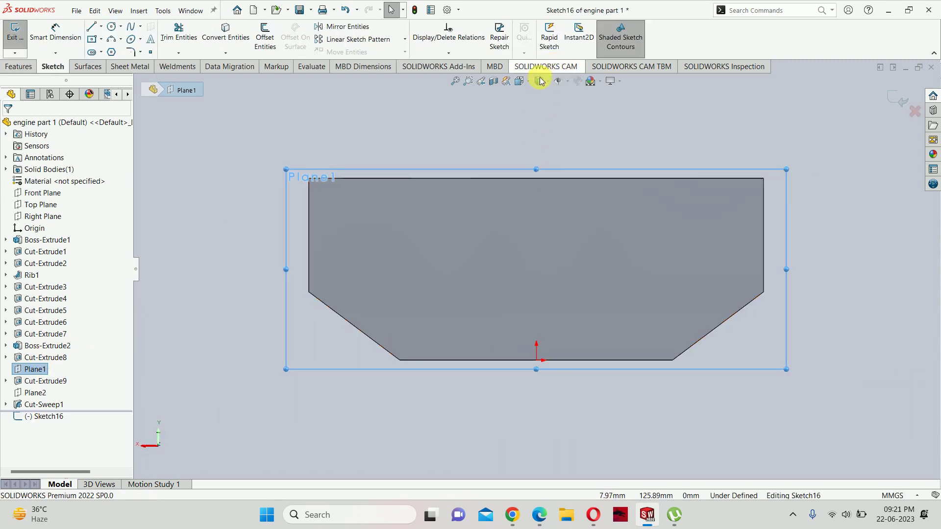
{"action": "left_click", "coordinate": [540, 81]}
{"action": "left_click", "coordinate": [539, 130]}
{"action": "scroll", "coordinate": [483, 323], "scroll_direction": "down", "scroll_amount": 3}
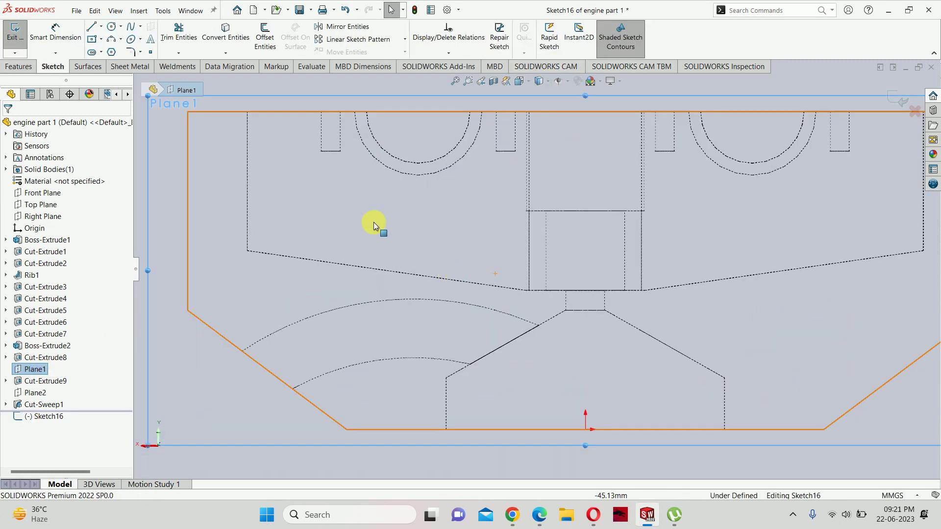
{"action": "left_click", "coordinate": [93, 25]}
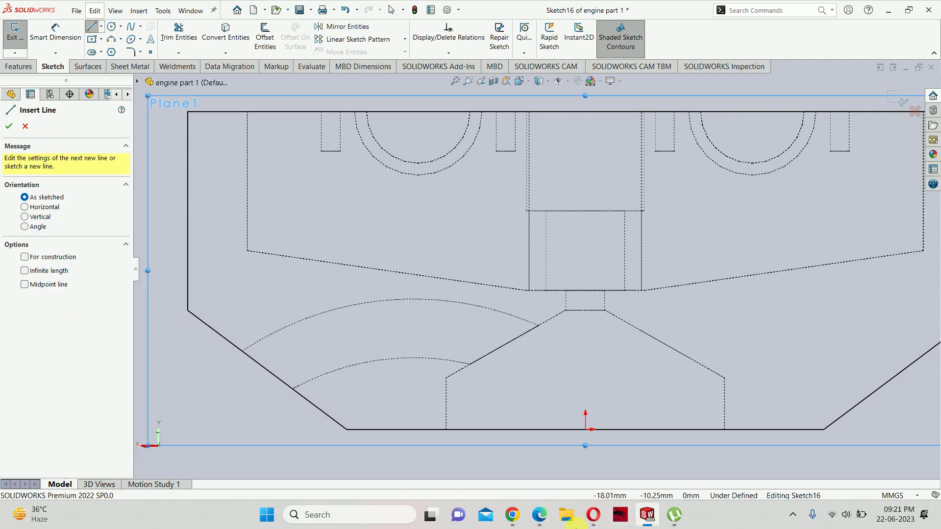
- Review page 9's enlarged 60° section detail in the PDF, then return to SOLIDWORKS
{"action": "left_click", "coordinate": [547, 512]}
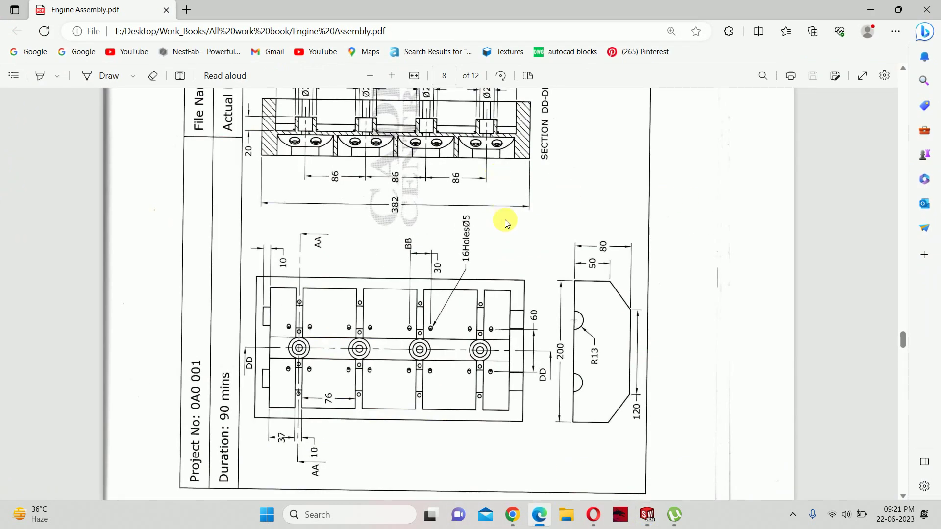
{"action": "scroll", "coordinate": [503, 245], "scroll_direction": "down", "scroll_amount": 5}
{"action": "scroll", "coordinate": [503, 264], "scroll_direction": "down", "scroll_amount": 3}
{"action": "scroll", "coordinate": [563, 310], "scroll_direction": "up", "scroll_amount": 5, "text": "ctrl"}
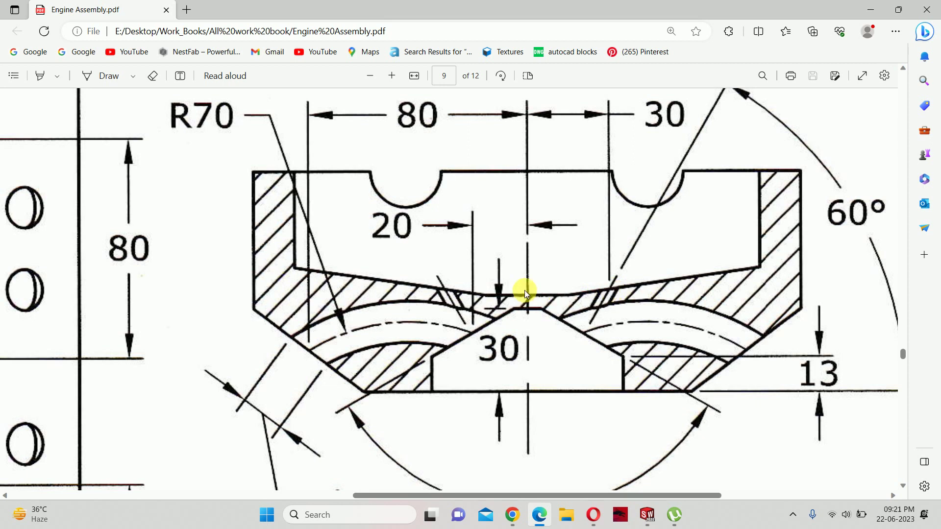
{"action": "left_click", "coordinate": [870, 10]}
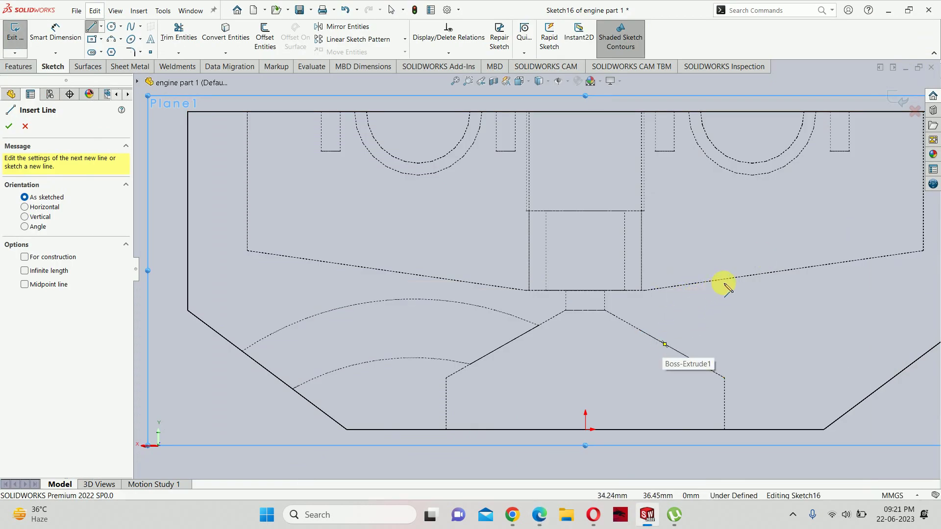
- Draw a short line from the sloped hidden edge and reposition its free end
{"action": "left_click", "coordinate": [714, 281]}
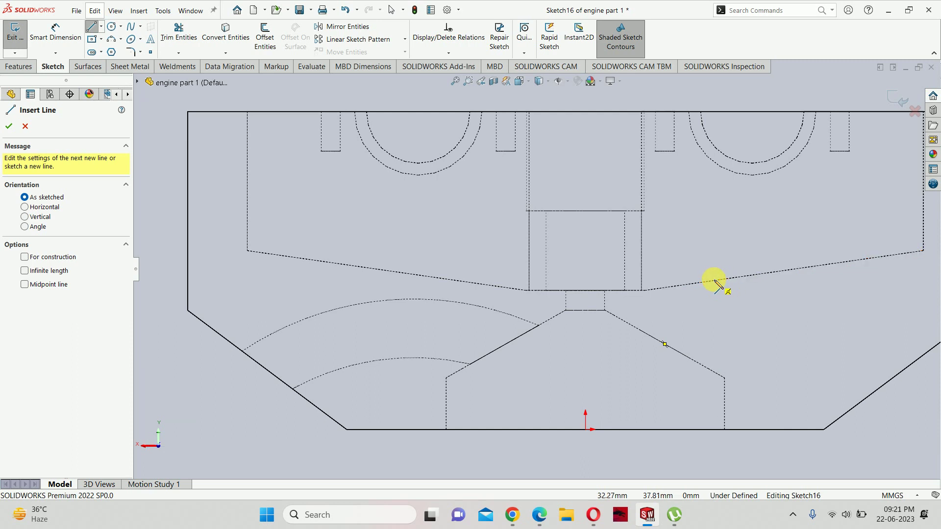
{"action": "left_click", "coordinate": [686, 328]}
{"action": "key", "text": "Escape"}
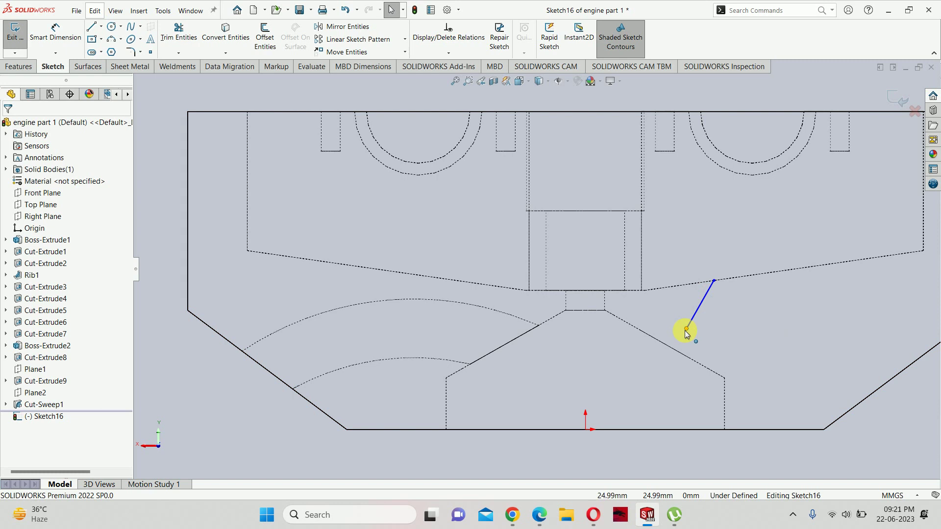
{"action": "left_click_drag", "start_coordinate": [685, 329], "coordinate": [688, 277]}
{"action": "left_click_drag", "start_coordinate": [748, 236], "coordinate": [748, 237]}
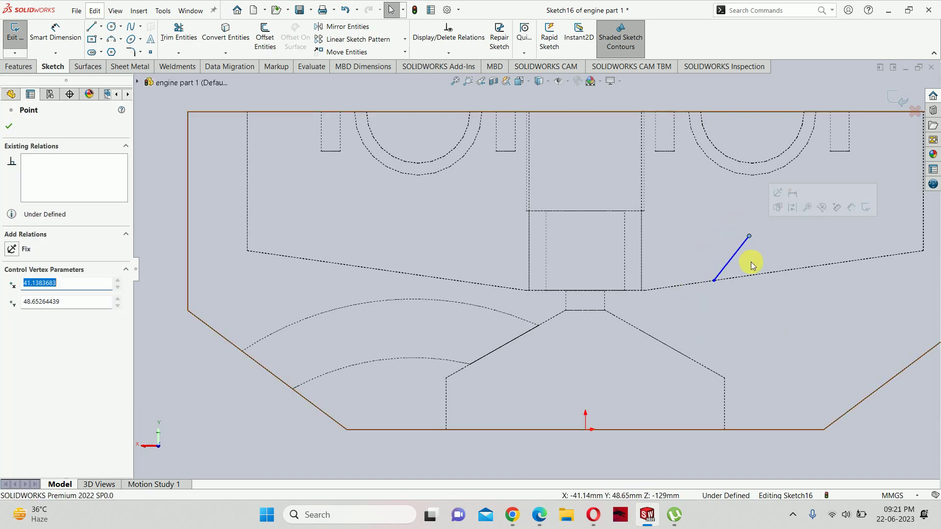
{"action": "key", "text": "z"}
- Dimension the line end 30 mm from the origin and 60° to the bottom edge, then exit the sketch
{"action": "key", "text": "d"}
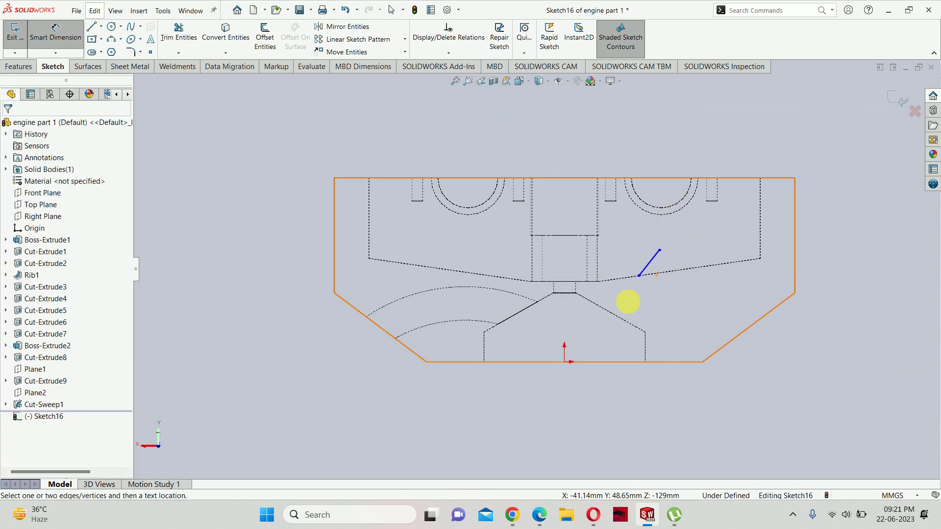
{"action": "left_click_drag", "start_coordinate": [638, 280], "coordinate": [564, 362]}
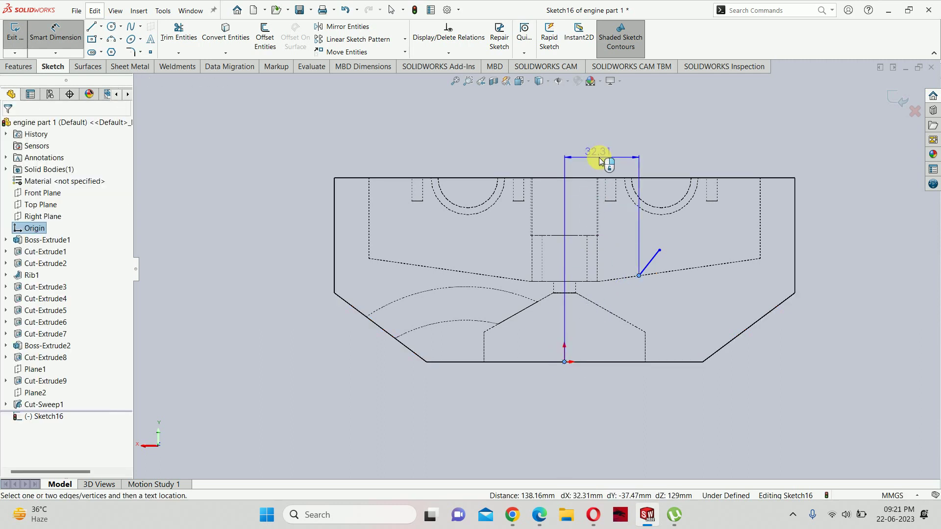
{"action": "left_click", "coordinate": [603, 152]}
{"action": "type", "text": "30"}
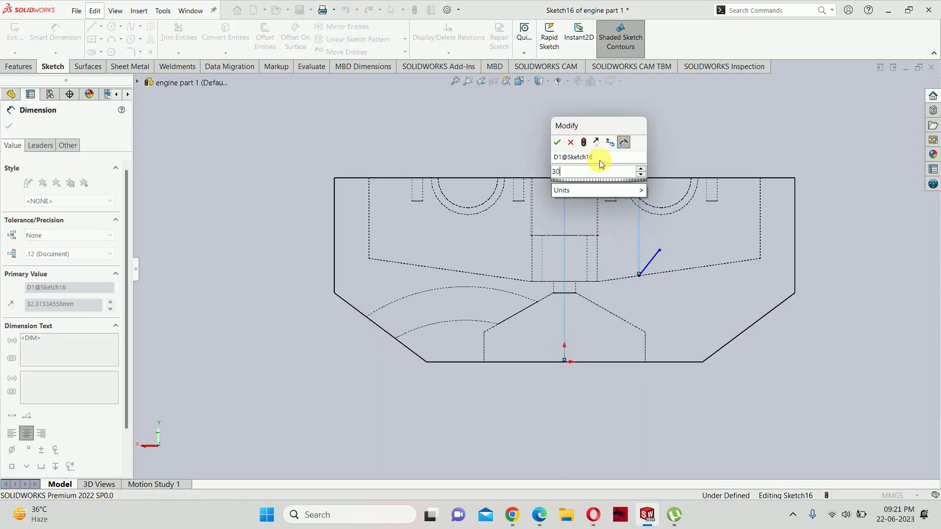
{"action": "key", "text": "Return"}
{"action": "left_click", "coordinate": [645, 263]}
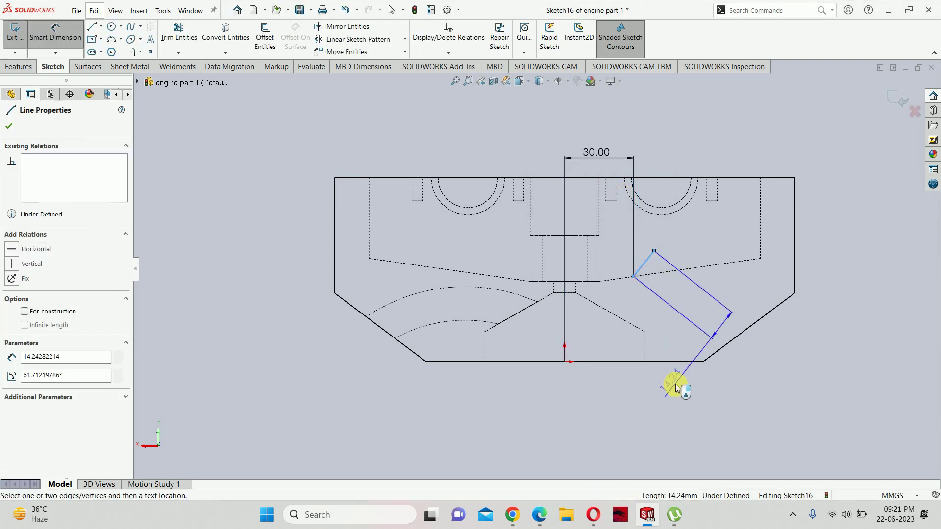
{"action": "left_click", "coordinate": [678, 362]}
{"action": "left_click", "coordinate": [841, 244]}
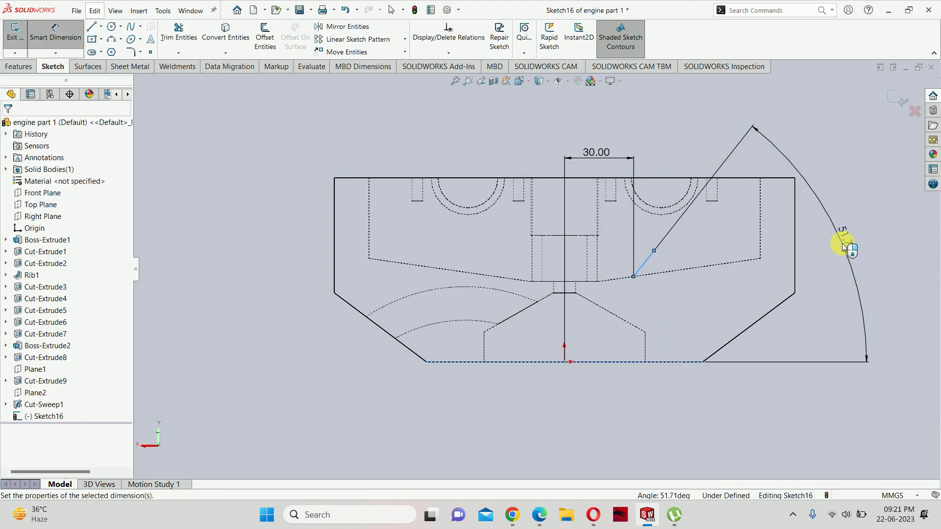
{"action": "type", "text": "60"}
{"action": "key", "text": "Return"}
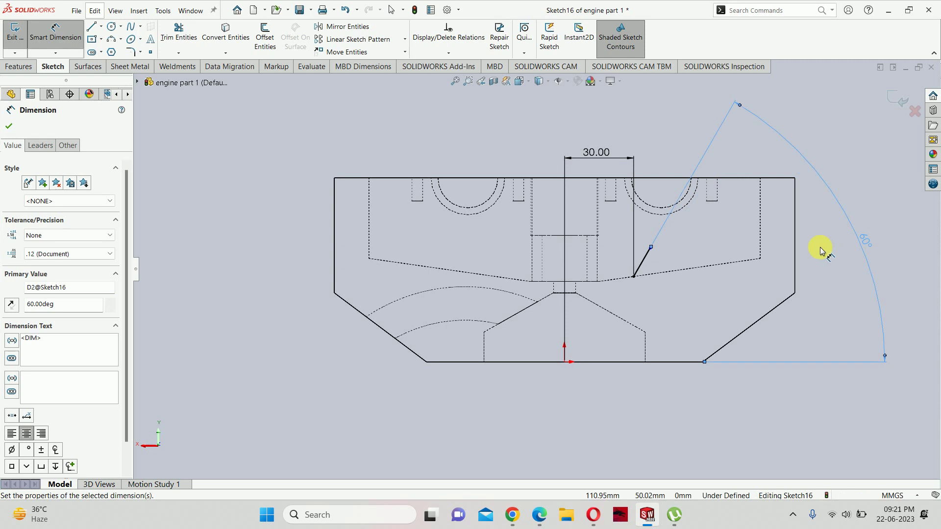
{"action": "key", "text": "Escape"}
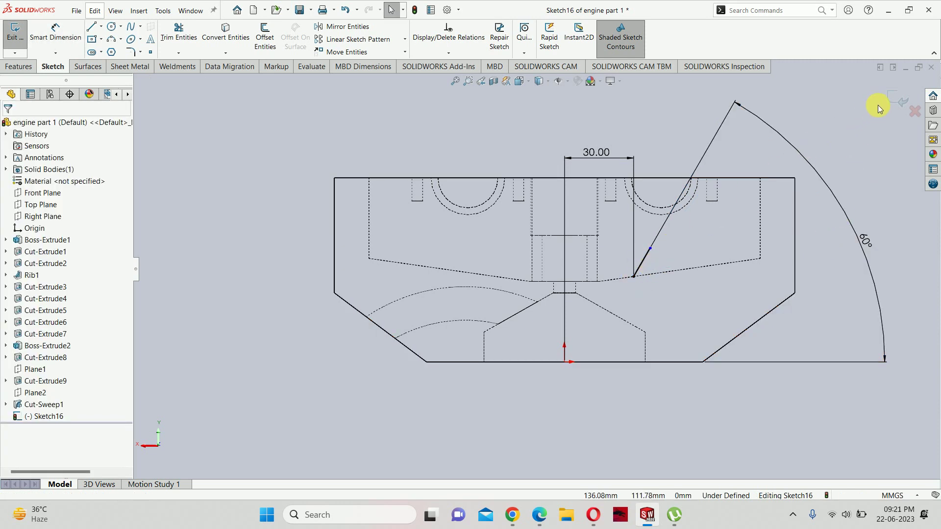
{"action": "left_click", "coordinate": [899, 102]}
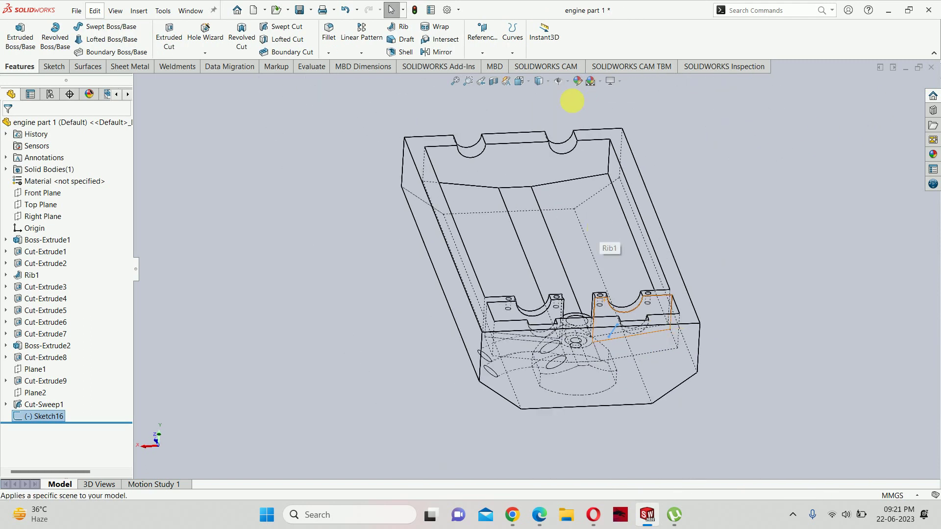
- Create Plane3 perpendicular to Line1@Sketch16 and coincident with Point2@Sketch16
{"action": "left_click", "coordinate": [482, 53]}
{"action": "left_click", "coordinate": [487, 65]}
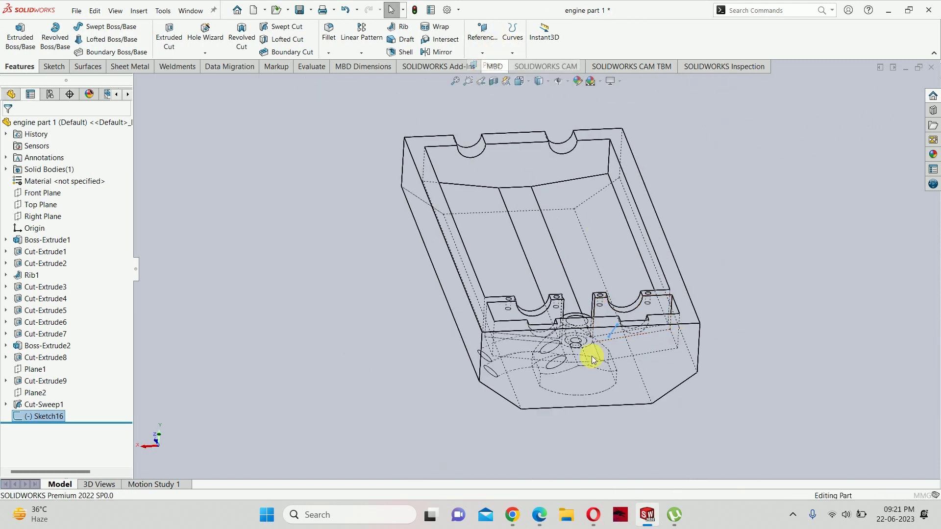
{"action": "scroll", "coordinate": [611, 330], "scroll_direction": "down", "scroll_amount": 2}
{"action": "scroll", "coordinate": [602, 305], "scroll_direction": "down", "scroll_amount": 3}
{"action": "scroll", "coordinate": [606, 357], "scroll_direction": "down", "scroll_amount": 3}
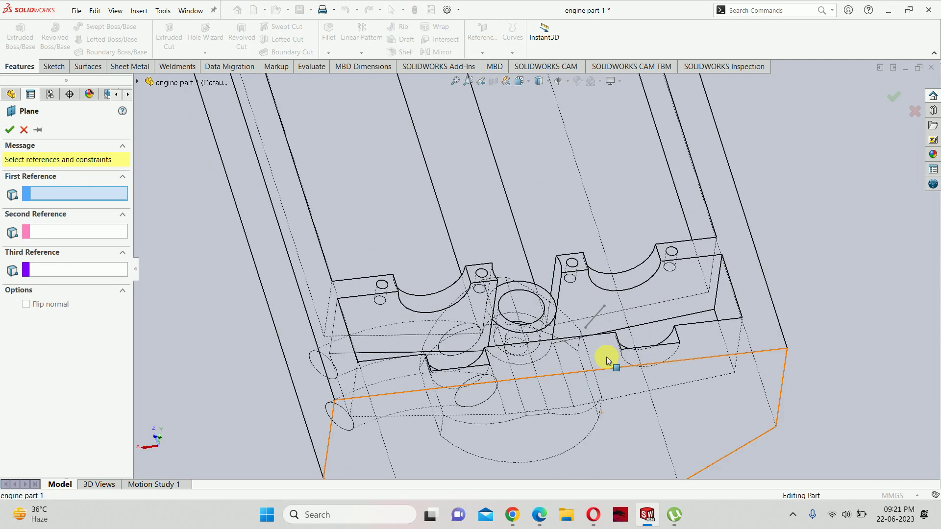
{"action": "left_click", "coordinate": [602, 312]}
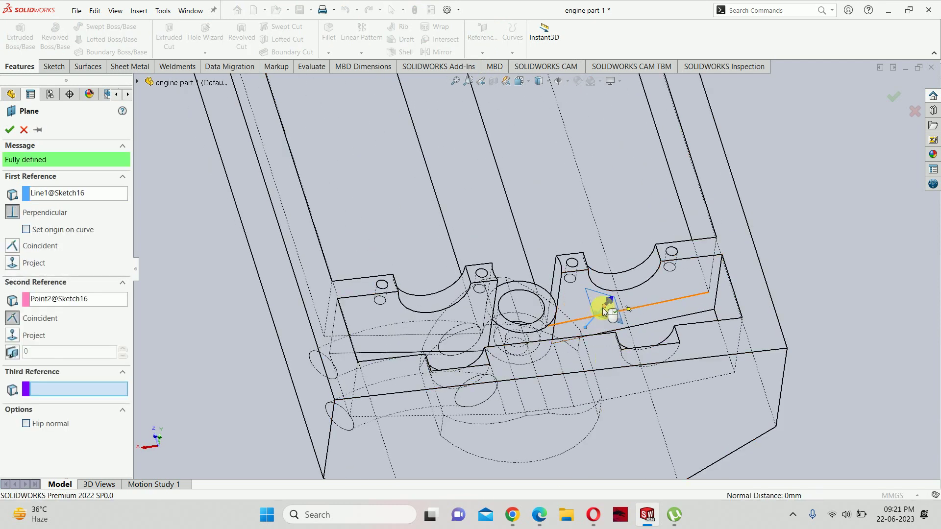
{"action": "mouse_move", "coordinate": [603, 308]}
{"action": "middle_mouse_down"}
{"action": "mouse_move", "coordinate": [590, 368]}
{"action": "mouse_move", "coordinate": [605, 304]}
{"action": "middle_mouse_up"}
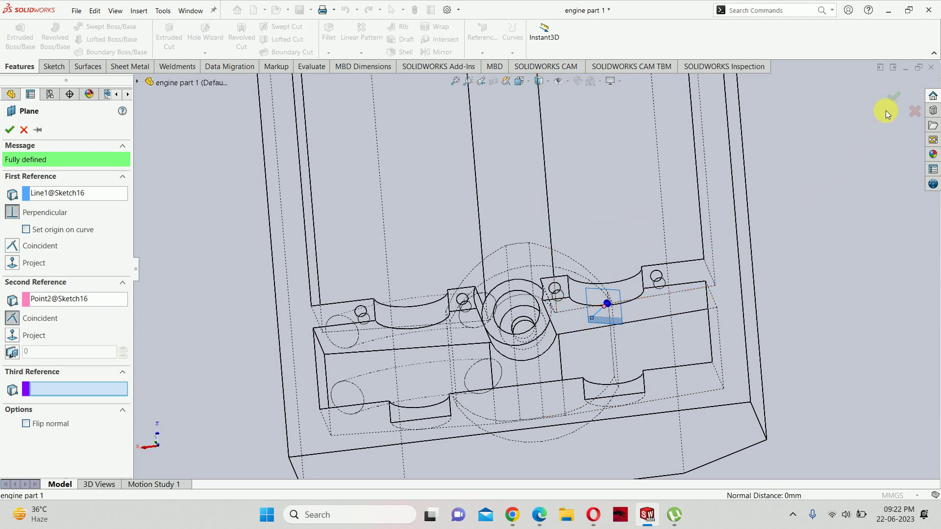
{"action": "left_click", "coordinate": [903, 91]}
{"action": "left_click", "coordinate": [602, 319]}
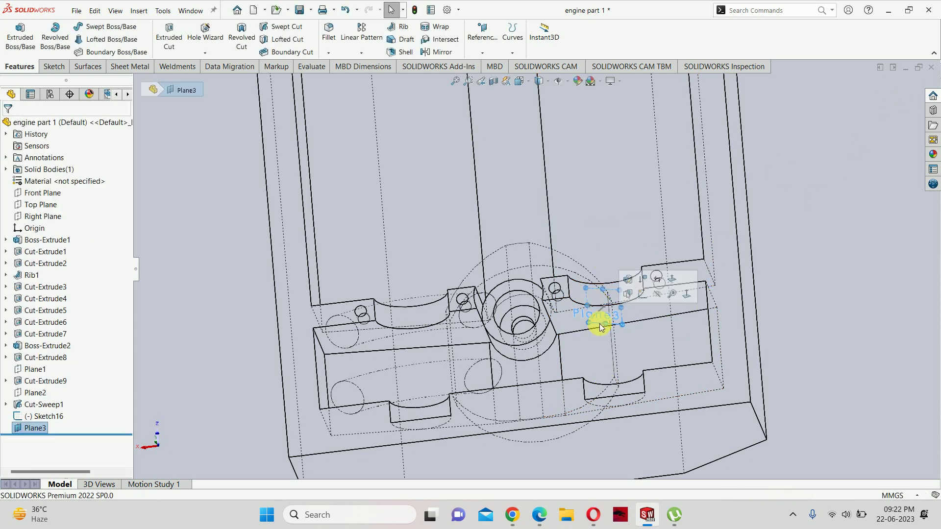
- Open a new sketch on Plane3 with the model shaded with edges
{"action": "left_click", "coordinate": [647, 294]}
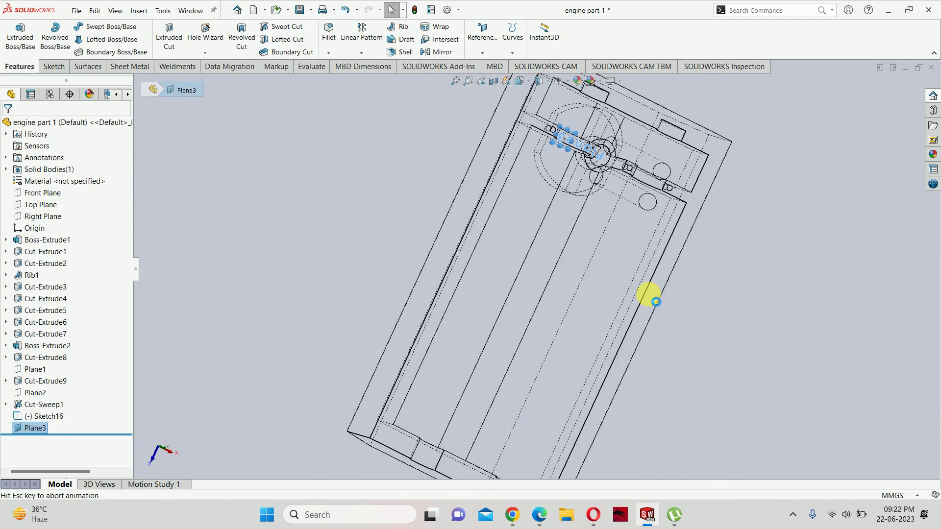
{"action": "scroll", "coordinate": [510, 147], "scroll_direction": "down", "scroll_amount": 4}
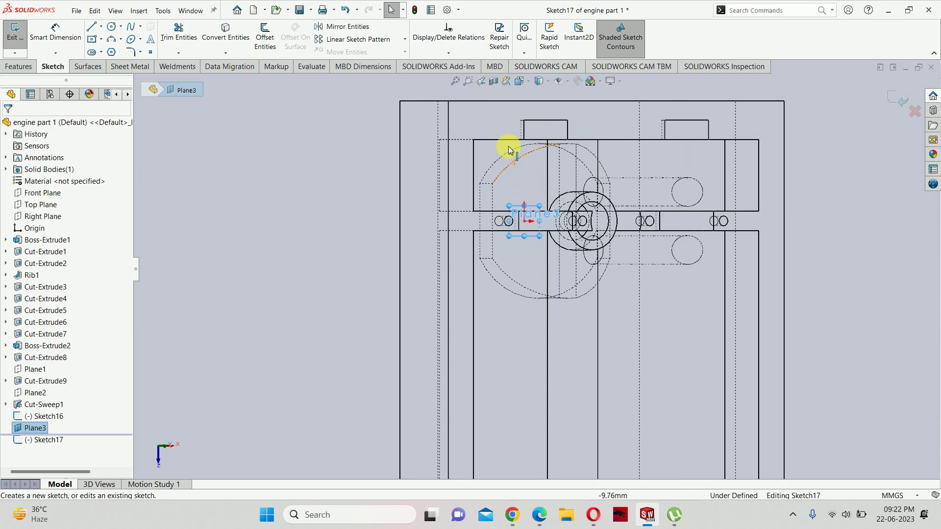
{"action": "left_click", "coordinate": [545, 83]}
{"action": "scroll", "coordinate": [511, 210], "scroll_direction": "down", "scroll_amount": 3}
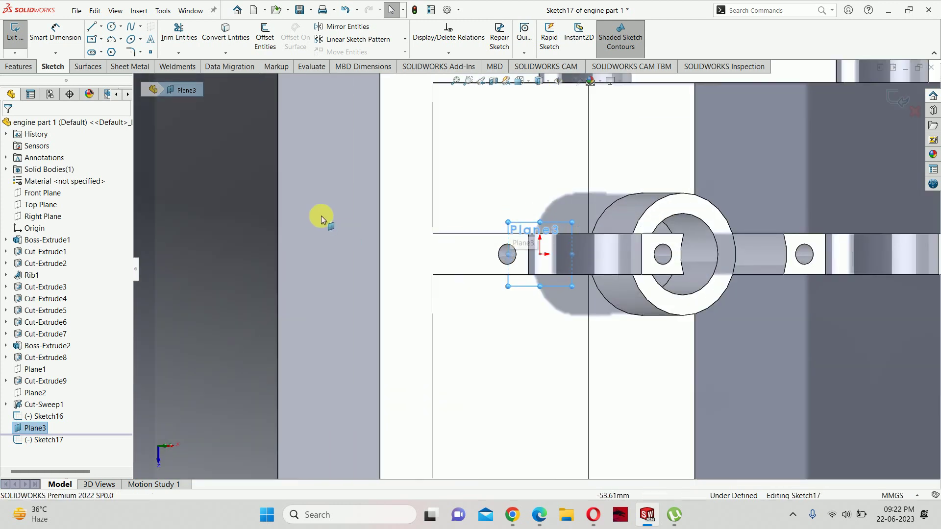
- Draw a horizontal centerline about 14.81 mm long from the origin leftward through the small hole
{"action": "left_click", "coordinate": [101, 26]}
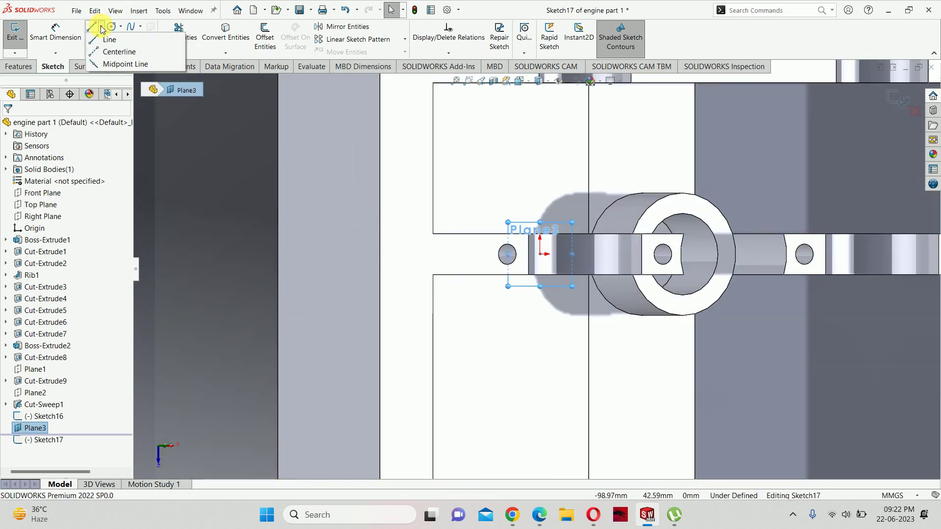
{"action": "left_click", "coordinate": [110, 49]}
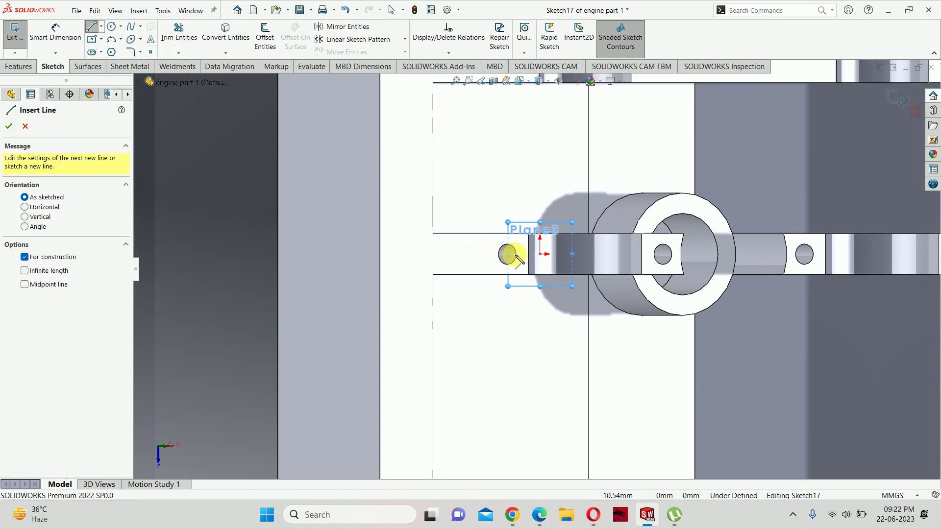
{"action": "mouse_move", "coordinate": [509, 254]}
{"action": "middle_mouse_down"}
{"action": "mouse_move", "coordinate": [555, 263]}
{"action": "mouse_move", "coordinate": [568, 277]}
{"action": "middle_mouse_up"}
{"action": "scroll", "coordinate": [575, 210], "scroll_direction": "down", "scroll_amount": 3}
{"action": "scroll", "coordinate": [541, 299], "scroll_direction": "down", "scroll_amount": 3}
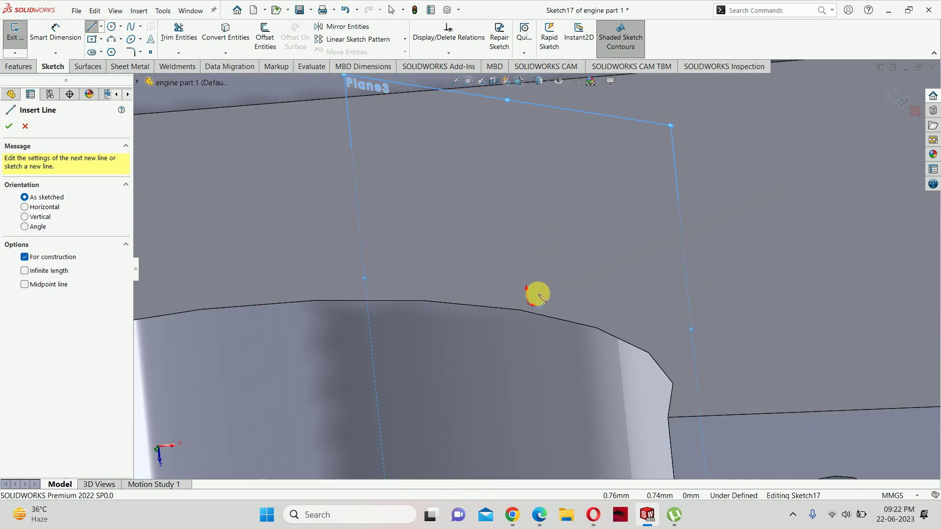
{"action": "left_click", "coordinate": [532, 305]}
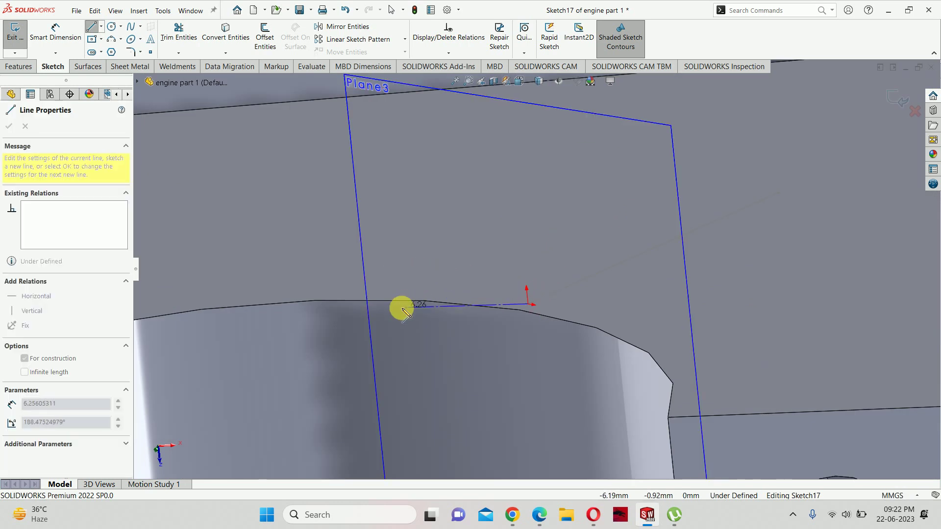
{"action": "scroll", "coordinate": [402, 308], "scroll_direction": "up", "scroll_amount": 3}
{"action": "key", "text": "ctrl+8"}
{"action": "scroll", "coordinate": [563, 156], "scroll_direction": "down", "scroll_amount": 3}
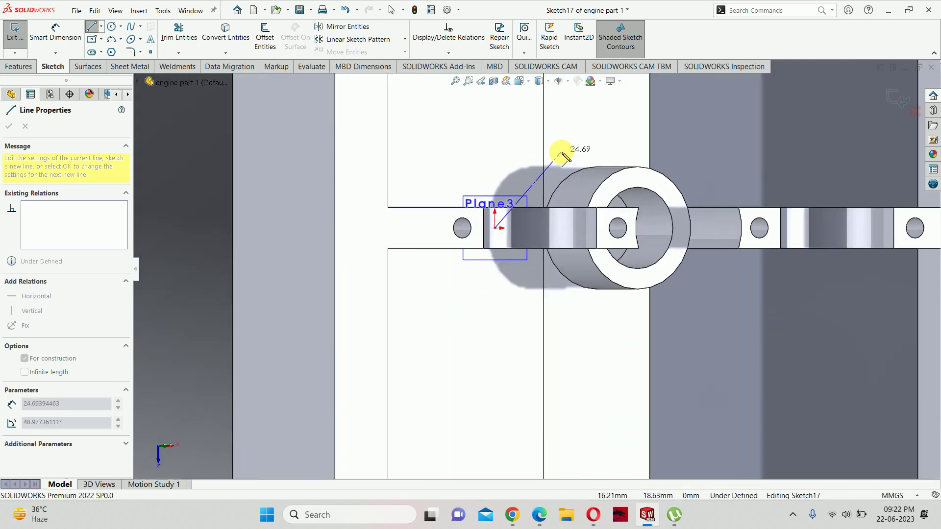
{"action": "scroll", "coordinate": [480, 162], "scroll_direction": "down", "scroll_amount": 4}
{"action": "left_click", "coordinate": [371, 328]}
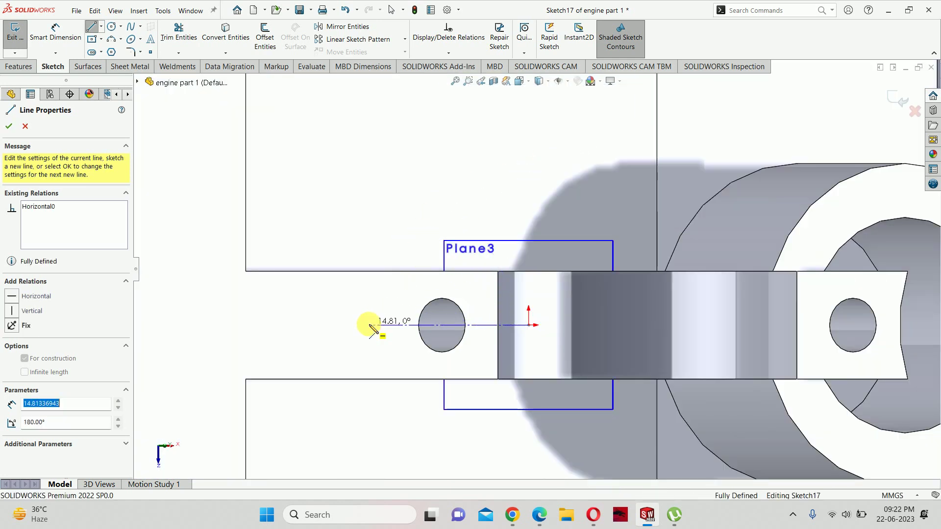
{"action": "key", "text": "Escape"}
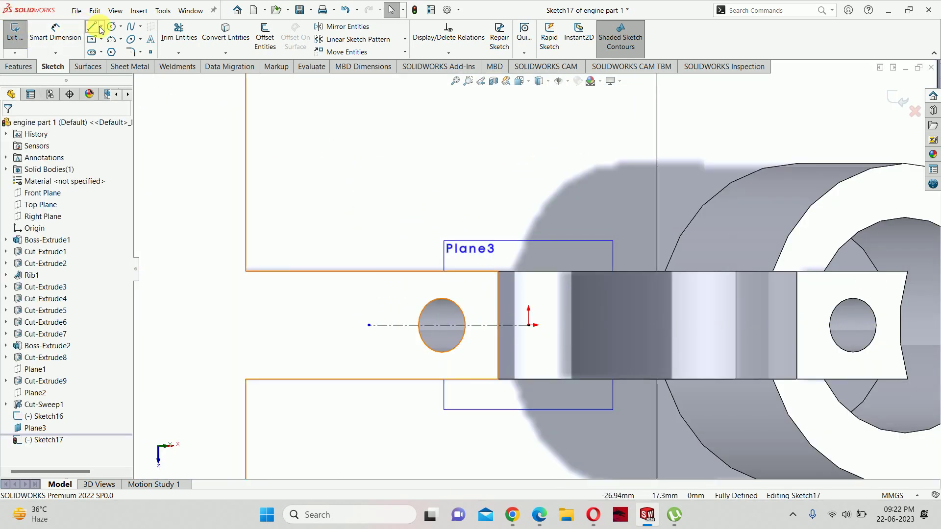
{"action": "left_click", "coordinate": [100, 27]}
{"action": "left_click", "coordinate": [120, 44]}
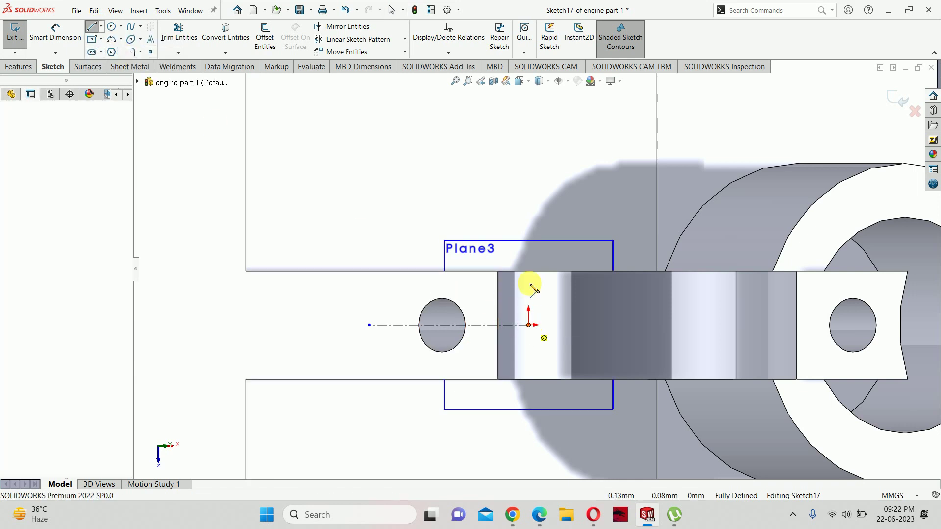
- Draw a vertical centerline with a small circle on it, mirrored about the horizontal centerline
{"action": "left_click", "coordinate": [528, 324]}
{"action": "left_click", "coordinate": [528, 212]}
{"action": "key", "text": "Escape"}
{"action": "right_click_drag", "start_coordinate": [483, 216], "coordinate": [546, 223]}
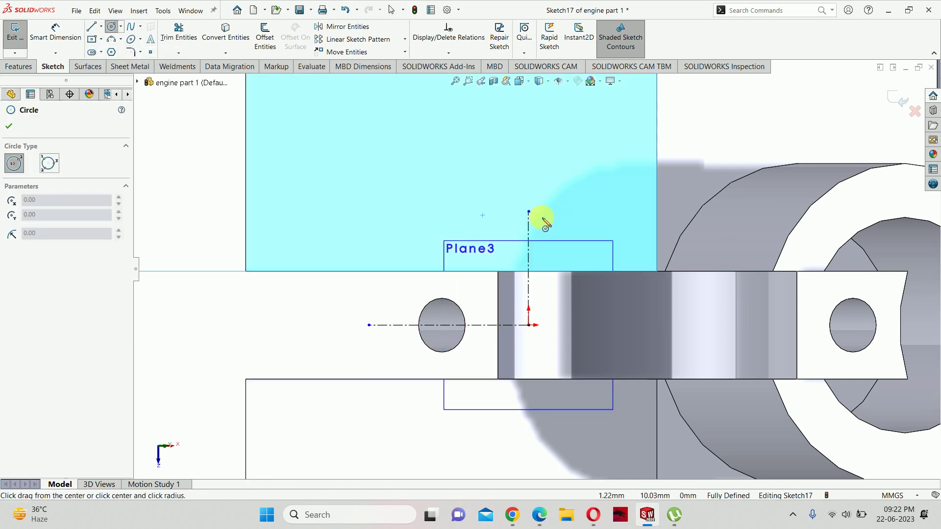
{"action": "key", "text": "Escape"}
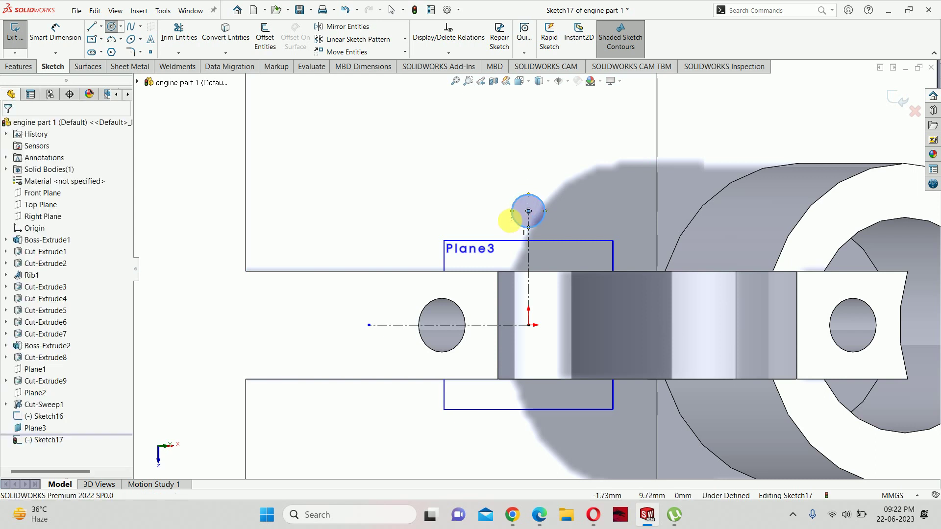
{"action": "left_click", "coordinate": [512, 209]}
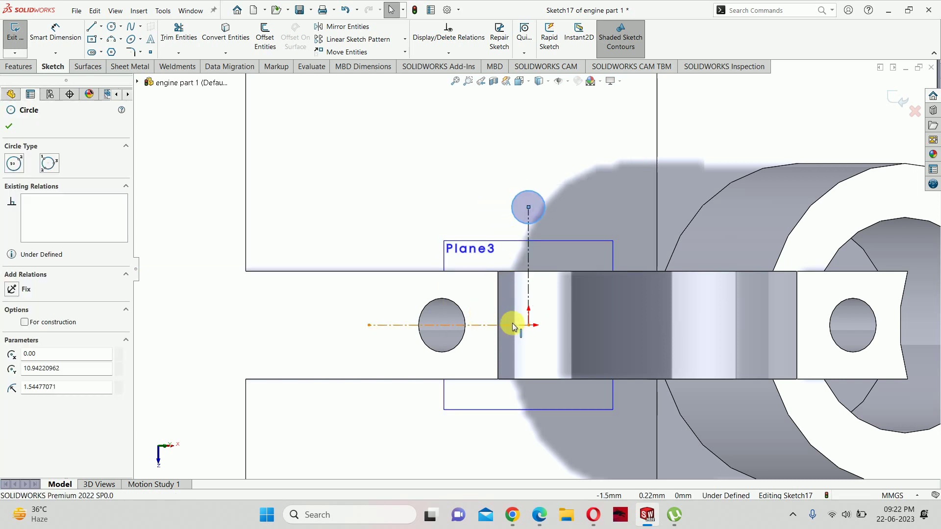
{"action": "left_click", "coordinate": [510, 325], "text": "ctrl"}
{"action": "left_click", "coordinate": [350, 31]}
{"action": "scroll", "coordinate": [505, 338], "scroll_direction": "up", "scroll_amount": 2}
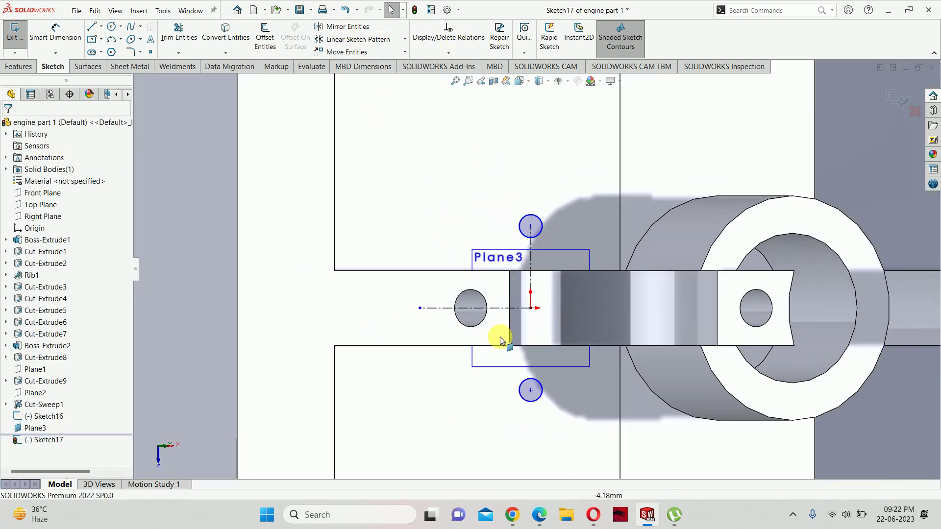
{"action": "right_click_drag", "start_coordinate": [505, 338], "coordinate": [514, 203]}
- Dimension the circles to Ø5 mm and 30 mm apart, fully defining Sketch17
{"action": "left_click", "coordinate": [530, 226]}
{"action": "scroll", "coordinate": [531, 245], "scroll_direction": "up", "scroll_amount": 2}
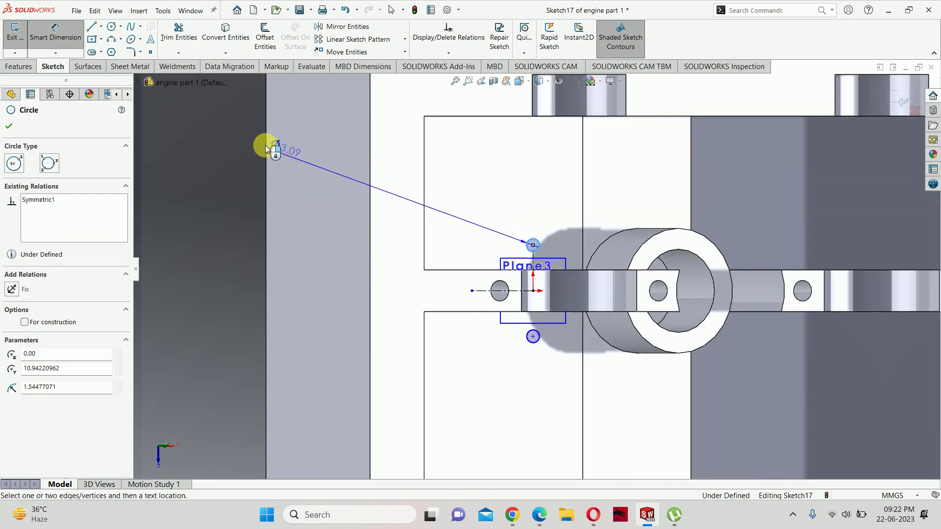
{"action": "left_click", "coordinate": [230, 155]}
{"action": "type", "text": "5"}
{"action": "key", "text": "Return"}
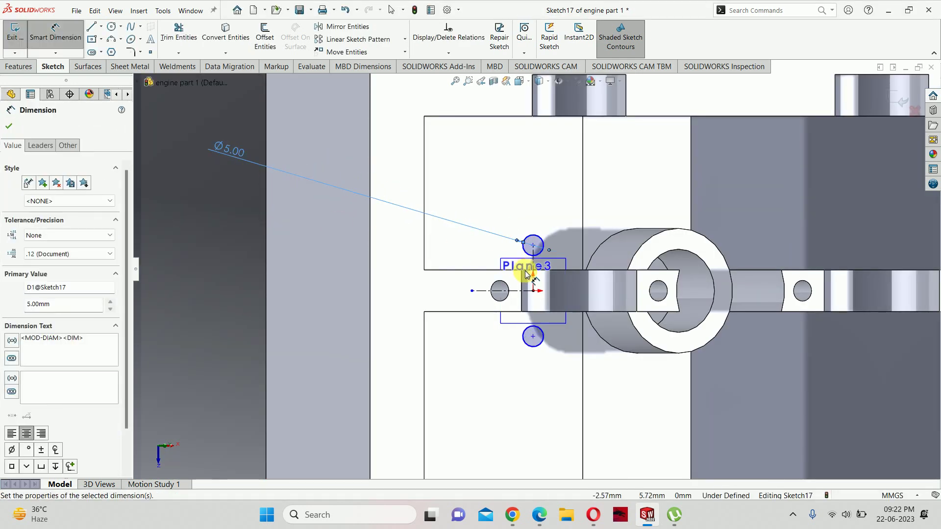
{"action": "left_click", "coordinate": [533, 246]}
{"action": "left_click", "coordinate": [532, 336]}
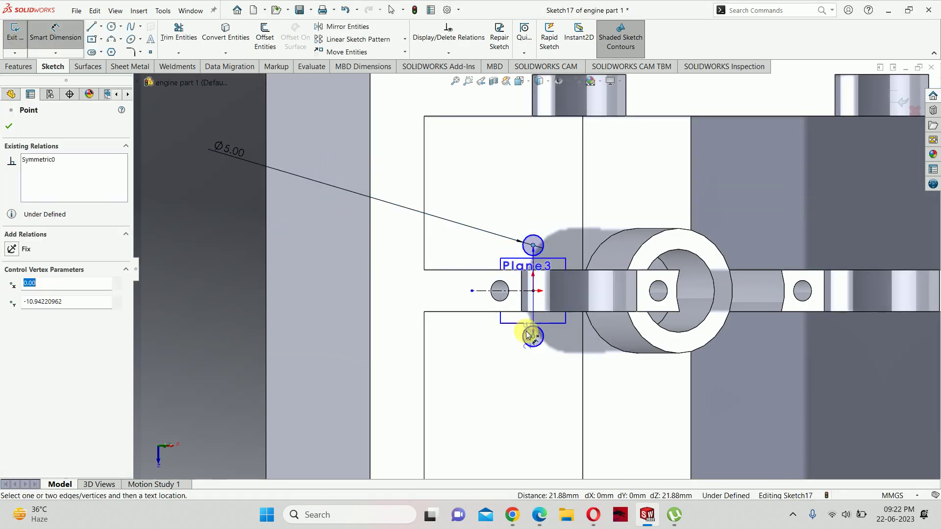
{"action": "scroll", "coordinate": [527, 332], "scroll_direction": "up", "scroll_amount": 2}
{"action": "left_click", "coordinate": [312, 292]}
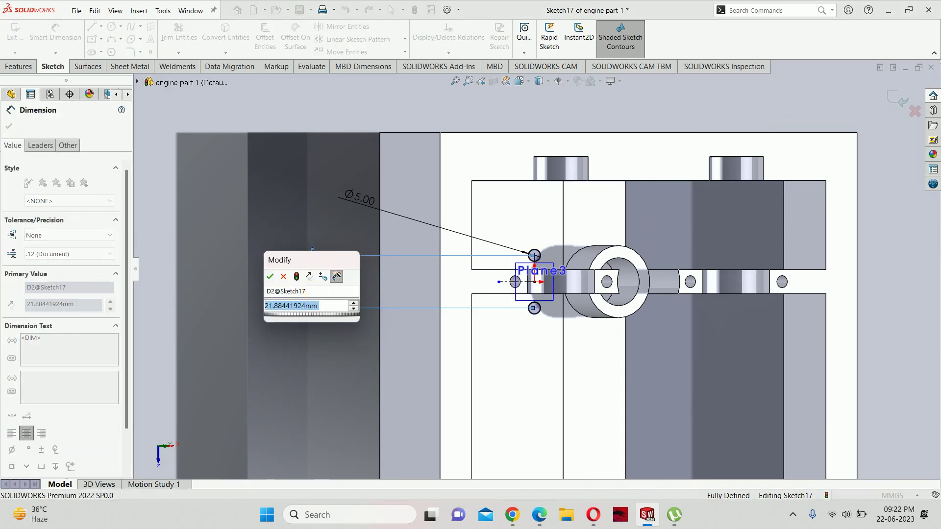
{"action": "type", "text": "30"}
{"action": "key", "text": "Return"}
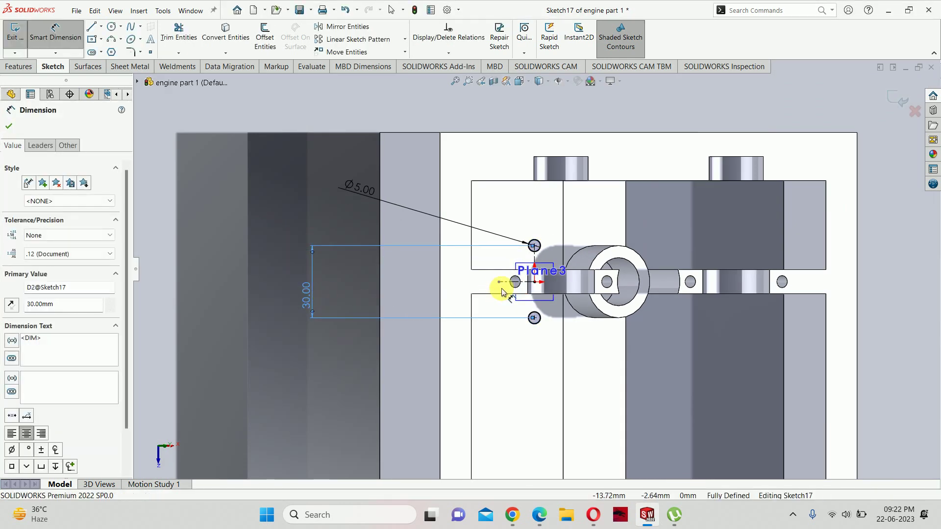
{"action": "left_click", "coordinate": [500, 288]}
- Join the Solidworks Class Google Meet from Calendar, share the screen, and return to SOLIDWORKS
{"action": "left_click", "coordinate": [512, 515]}
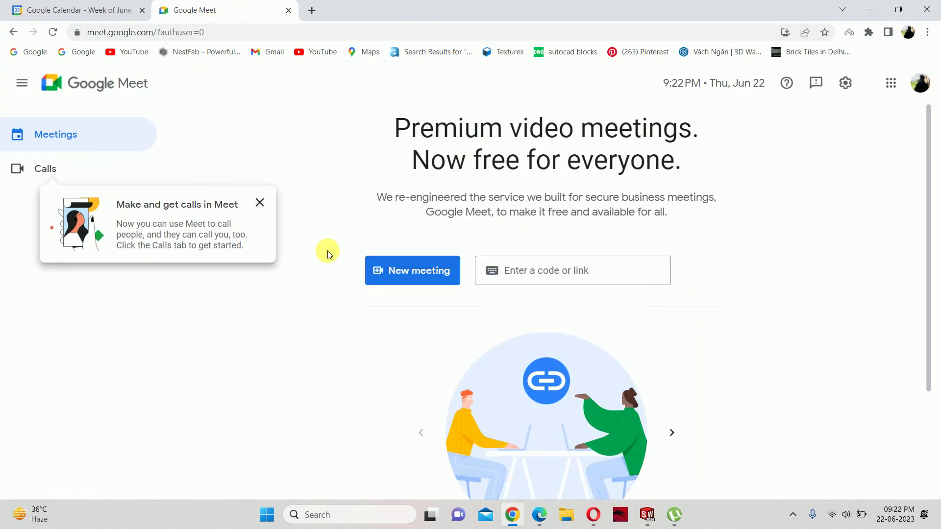
{"action": "left_click", "coordinate": [101, 10]}
{"action": "left_click", "coordinate": [458, 294]}
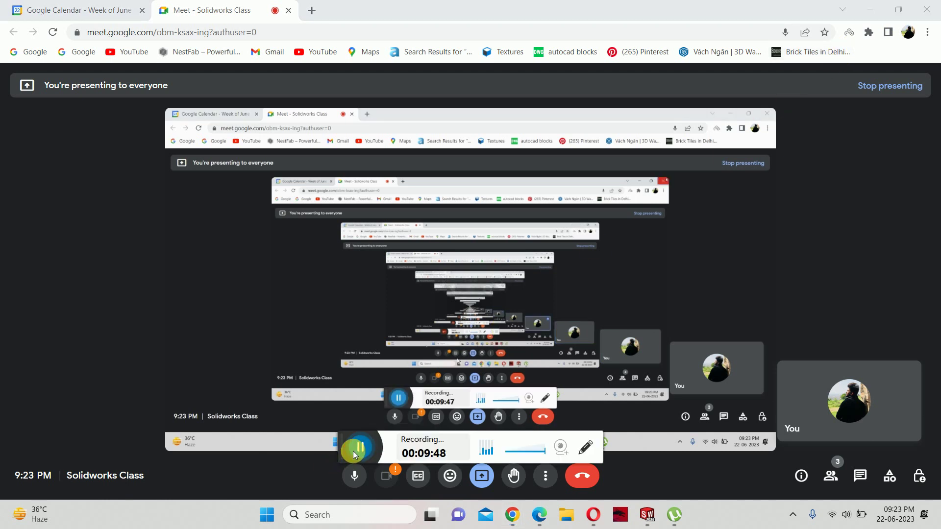
{"action": "key", "text": "alt+Tab"}
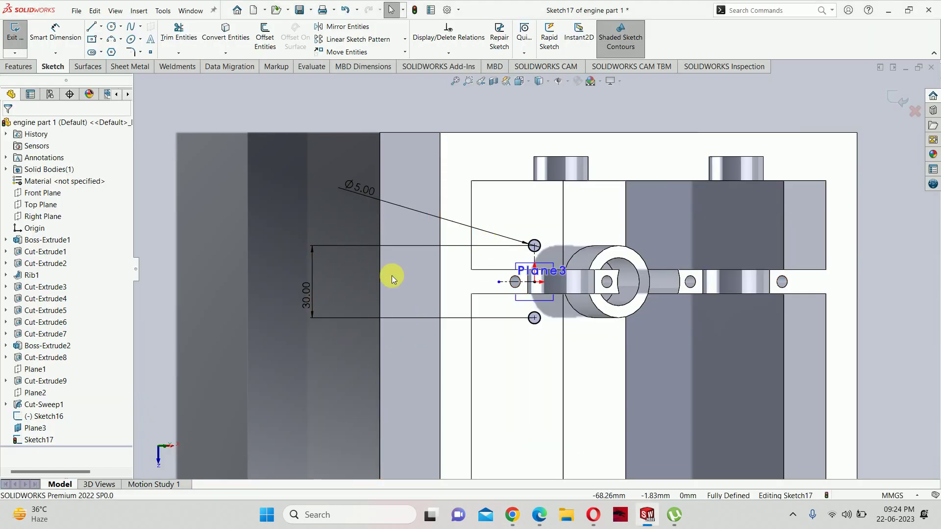
- Dismiss the taskbar tray icons, exit Sketch17 and orbit to an oblique view
{"action": "scroll", "coordinate": [534, 247], "scroll_direction": "up", "scroll_amount": 2}
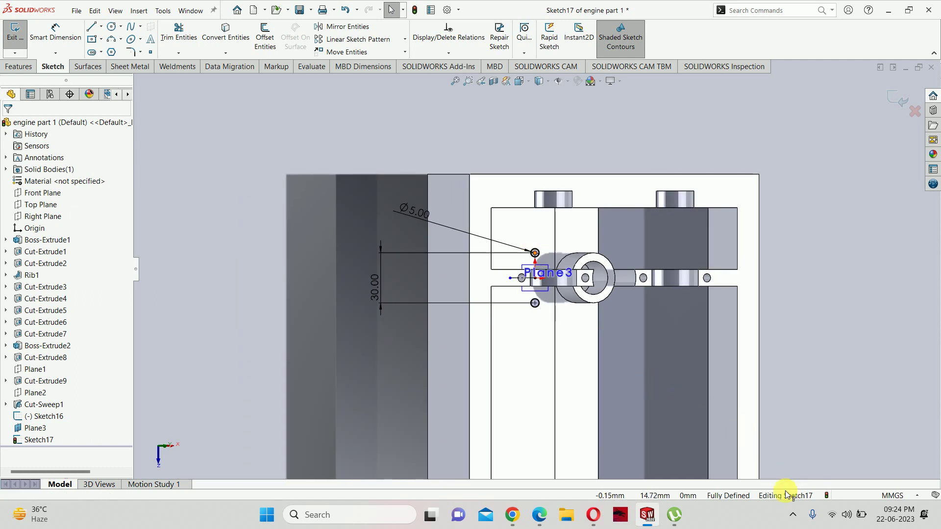
{"action": "left_click", "coordinate": [792, 522]}
{"action": "left_click", "coordinate": [824, 374]}
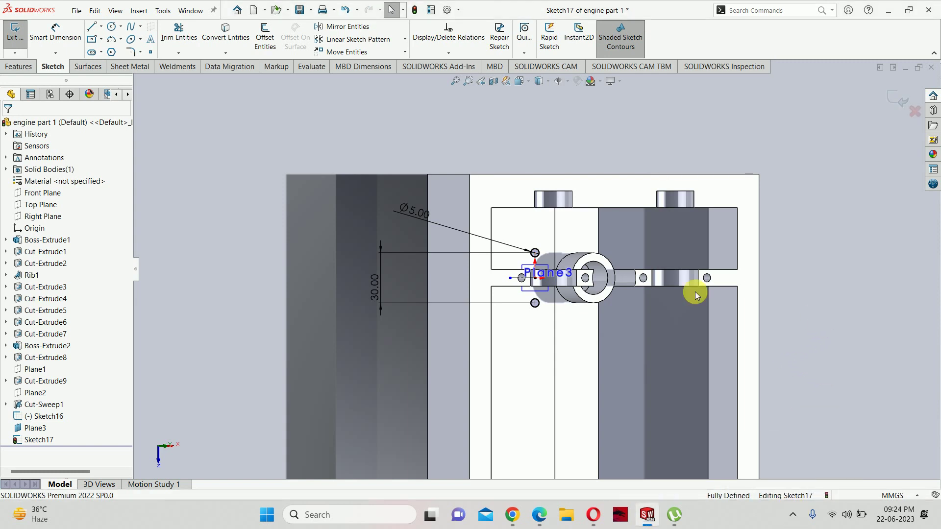
{"action": "left_click", "coordinate": [896, 99]}
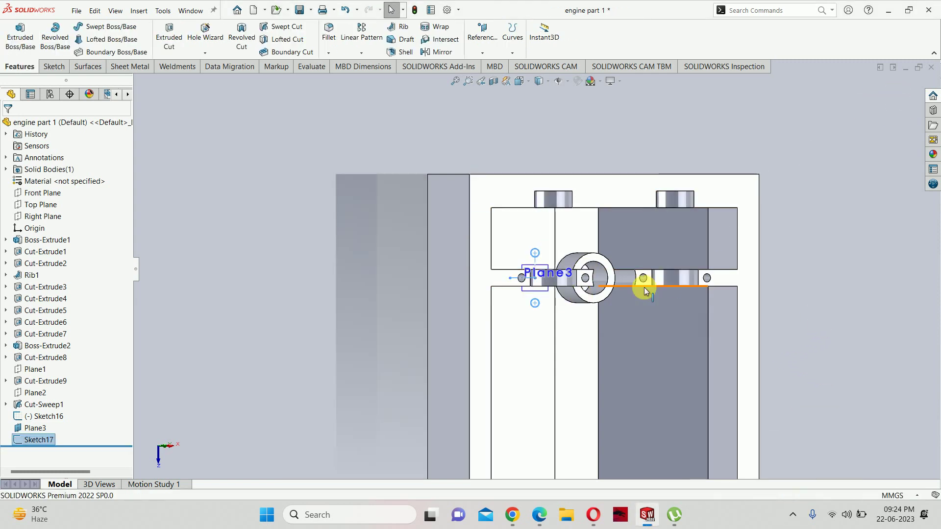
{"action": "mouse_move", "coordinate": [645, 281]}
{"action": "middle_mouse_down"}
{"action": "mouse_move", "coordinate": [725, 111]}
{"action": "mouse_move", "coordinate": [729, 196]}
{"action": "mouse_move", "coordinate": [651, 240]}
{"action": "mouse_move", "coordinate": [609, 231]}
{"action": "mouse_move", "coordinate": [586, 178]}
{"action": "middle_mouse_up"}
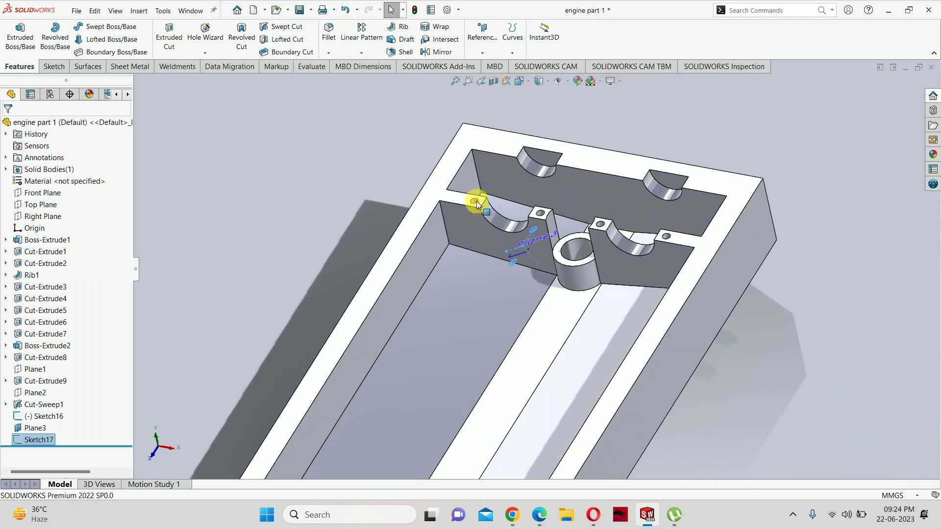
- Cut the two Ø5 circles into the block Up To Next, creating Cut-Extrude10
{"action": "left_click", "coordinate": [169, 39]}
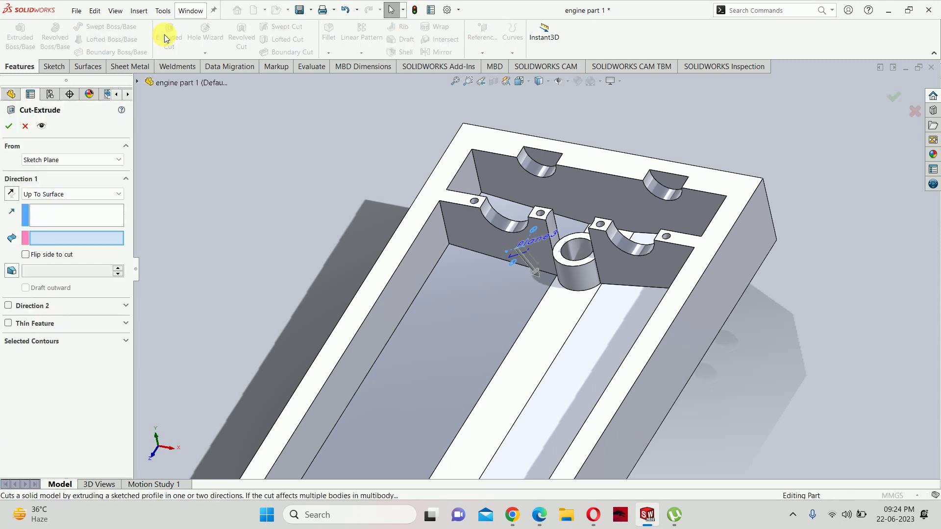
{"action": "left_click", "coordinate": [58, 194]}
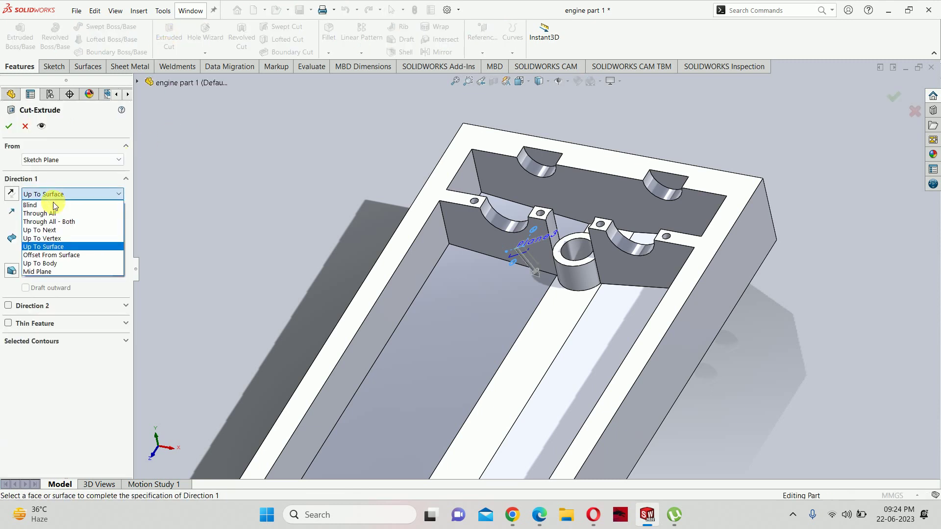
{"action": "left_click", "coordinate": [51, 230]}
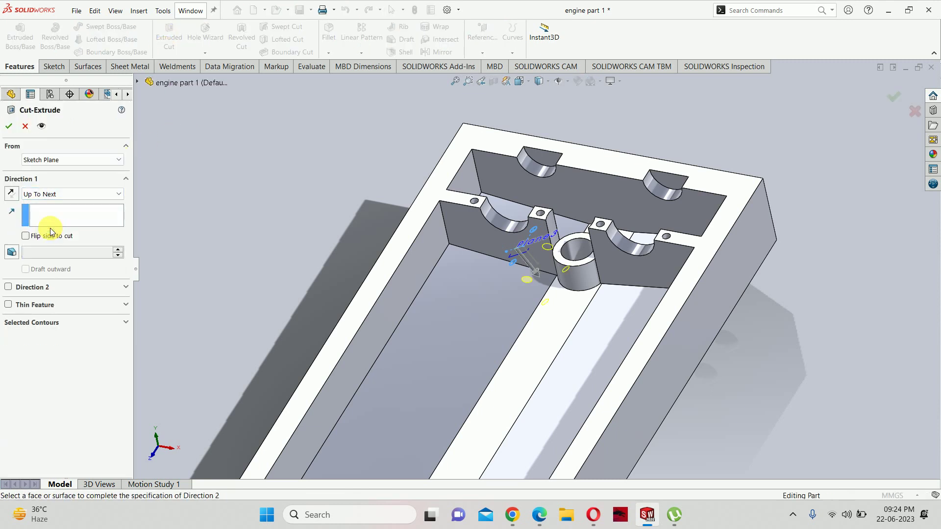
{"action": "left_click", "coordinate": [893, 96]}
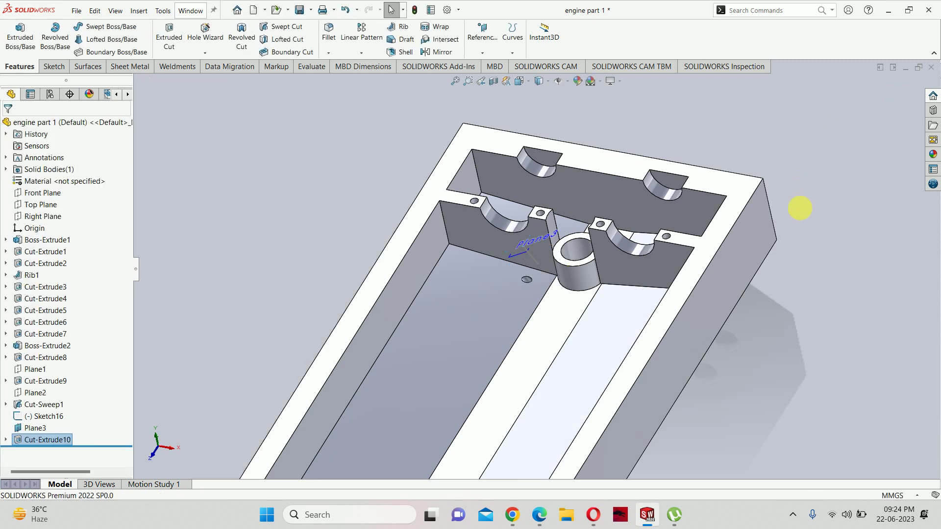
{"action": "left_click", "coordinate": [728, 187]}
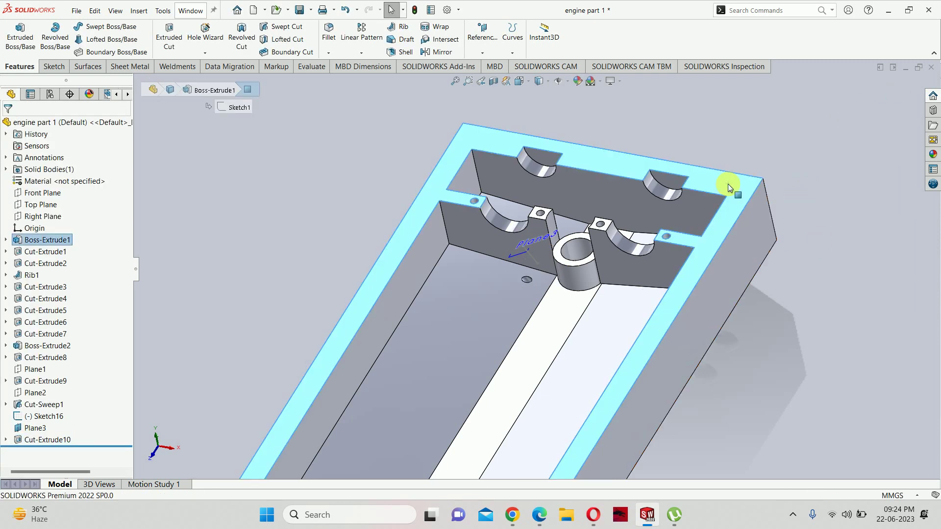
- View the block head-on from the hub side and roll back to just before Plane3
{"action": "key", "text": "ctrl+8"}
{"action": "scroll", "coordinate": [509, 139], "scroll_direction": "down", "scroll_amount": 3}
{"action": "scroll", "coordinate": [463, 220], "scroll_direction": "down", "scroll_amount": 2}
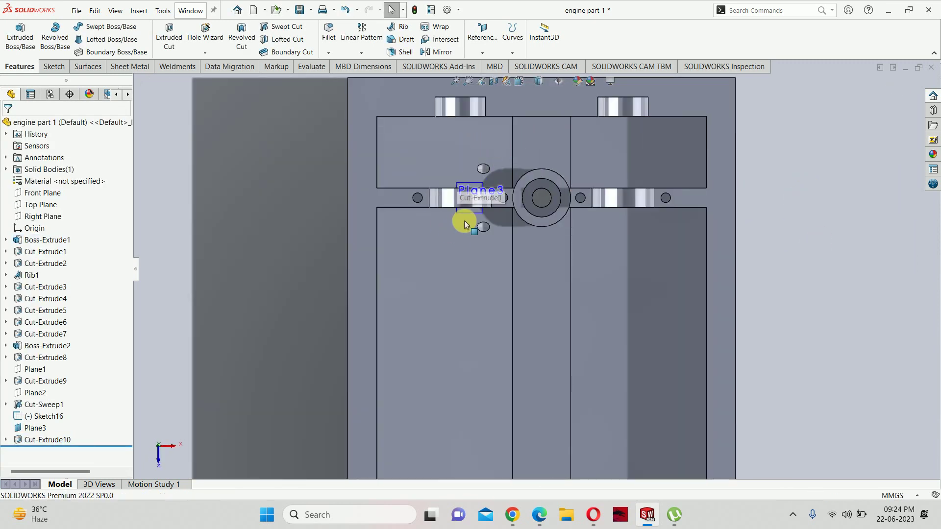
{"action": "key", "text": "shift+Right"}
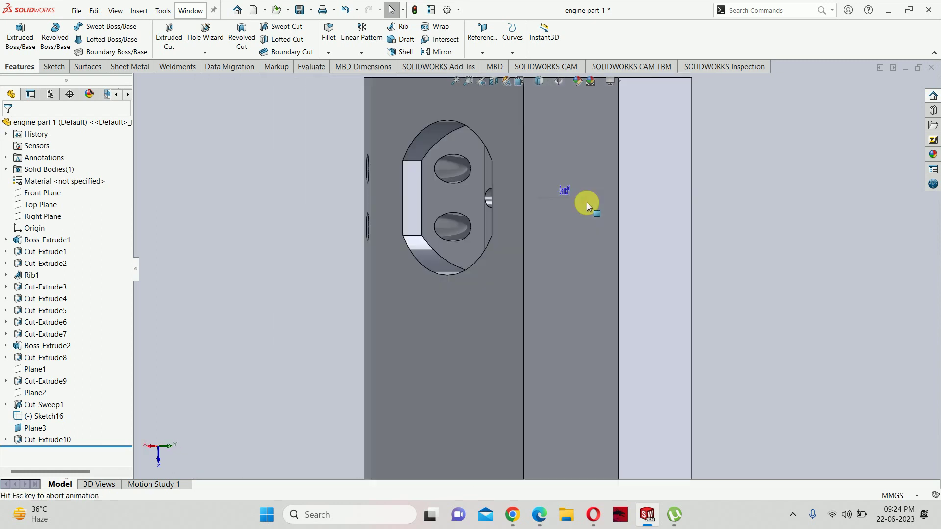
{"action": "scroll", "coordinate": [490, 228], "scroll_direction": "up", "scroll_amount": 3}
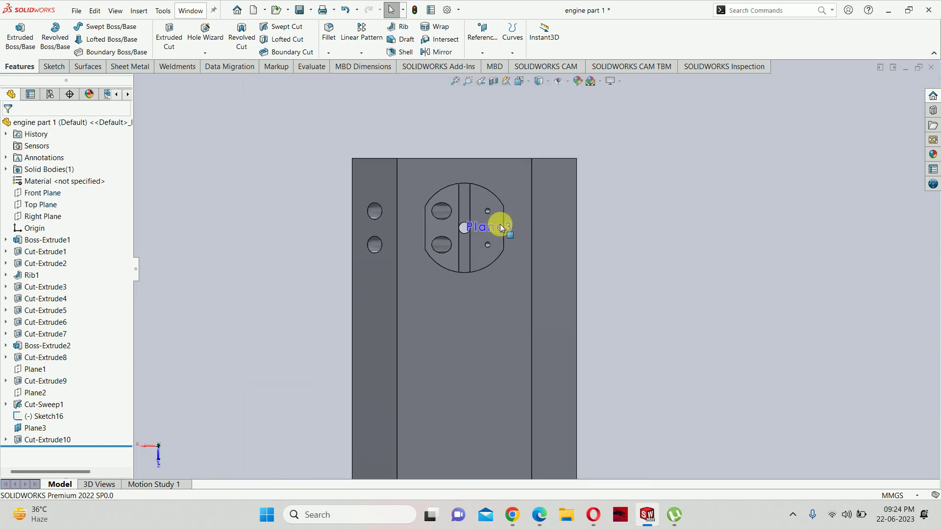
{"action": "scroll", "coordinate": [505, 220], "scroll_direction": "down", "scroll_amount": 1}
{"action": "scroll", "coordinate": [508, 215], "scroll_direction": "down", "scroll_amount": 2}
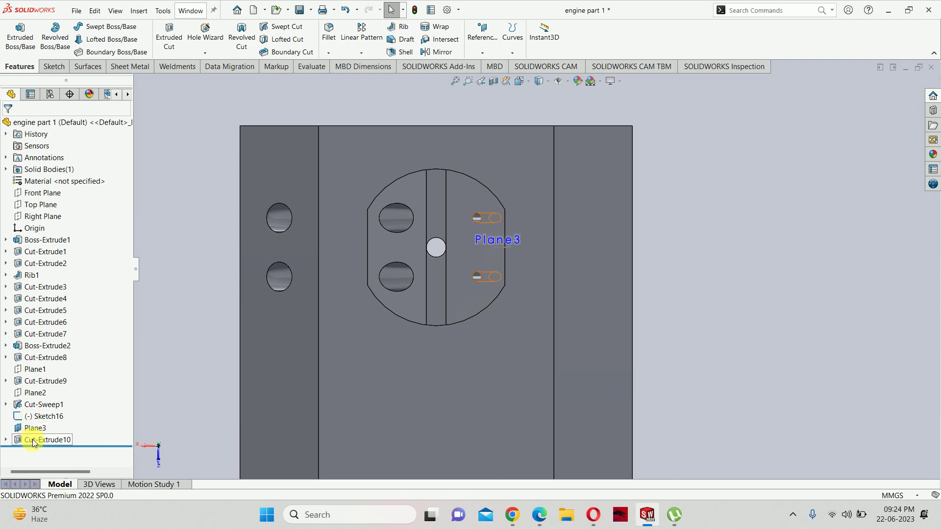
{"action": "left_click", "coordinate": [93, 450]}
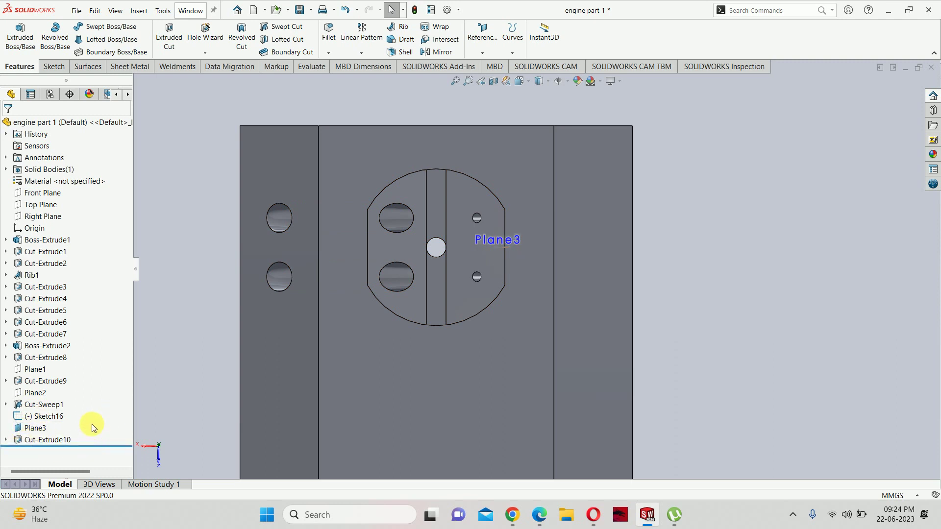
{"action": "left_click_drag", "start_coordinate": [97, 445], "coordinate": [97, 422]}
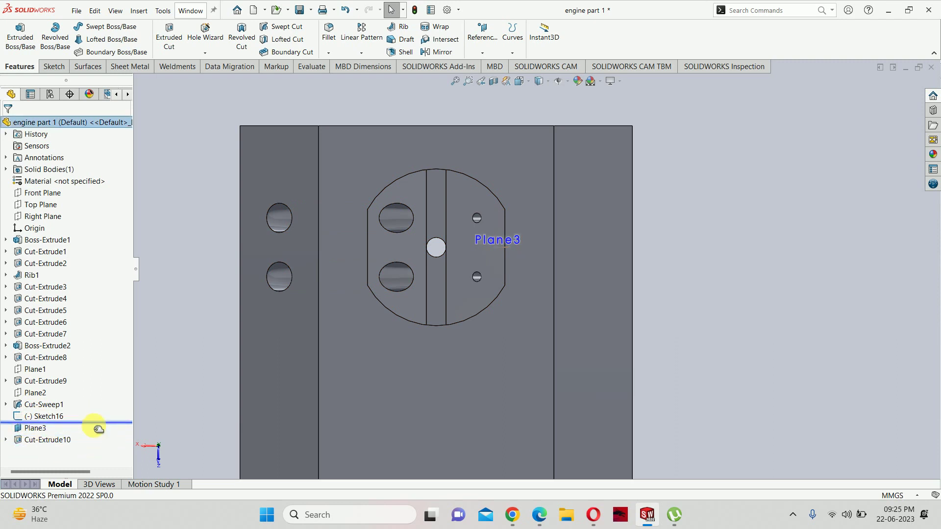
- Mirror Cut-Sweep1 about the Right Plane
{"action": "left_click", "coordinate": [49, 404]}
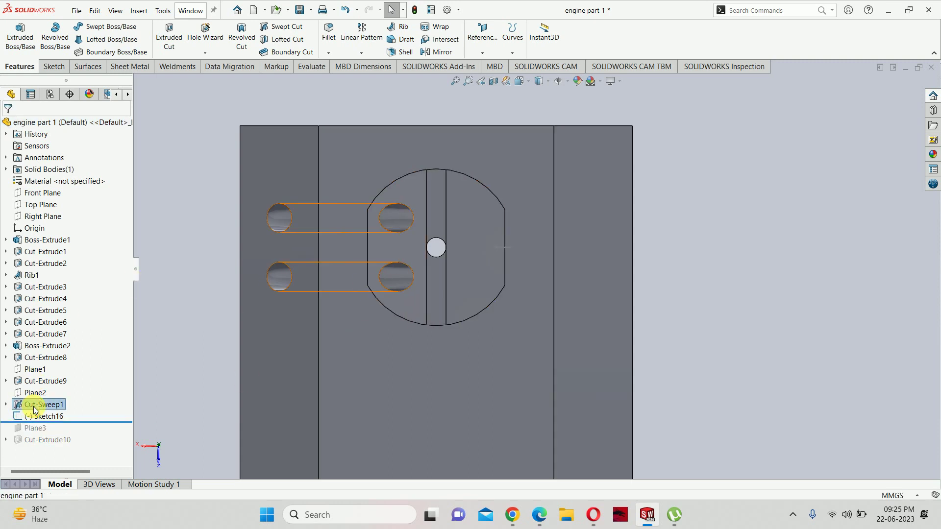
{"action": "left_click", "coordinate": [443, 51]}
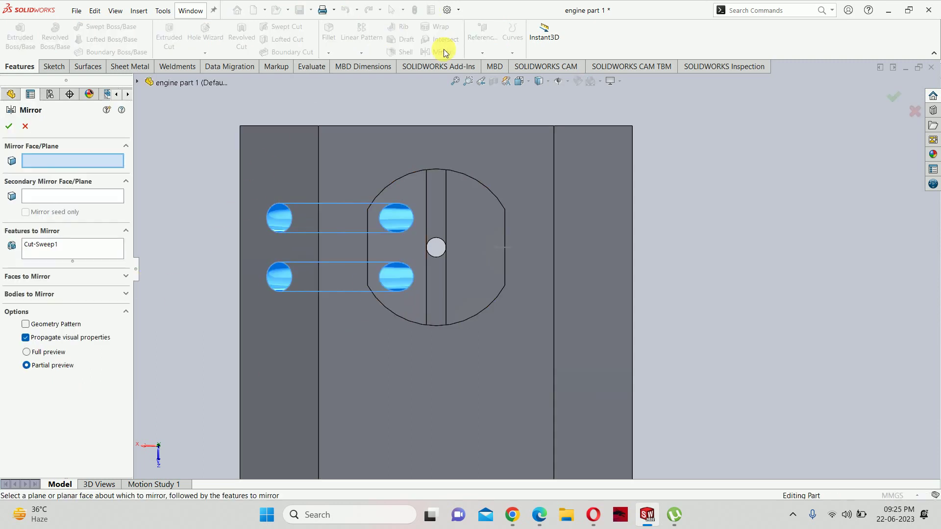
{"action": "scroll", "coordinate": [474, 187], "scroll_direction": "up", "scroll_amount": 5}
{"action": "middle_click_drag", "start_coordinate": [474, 187], "coordinate": [387, 297]}
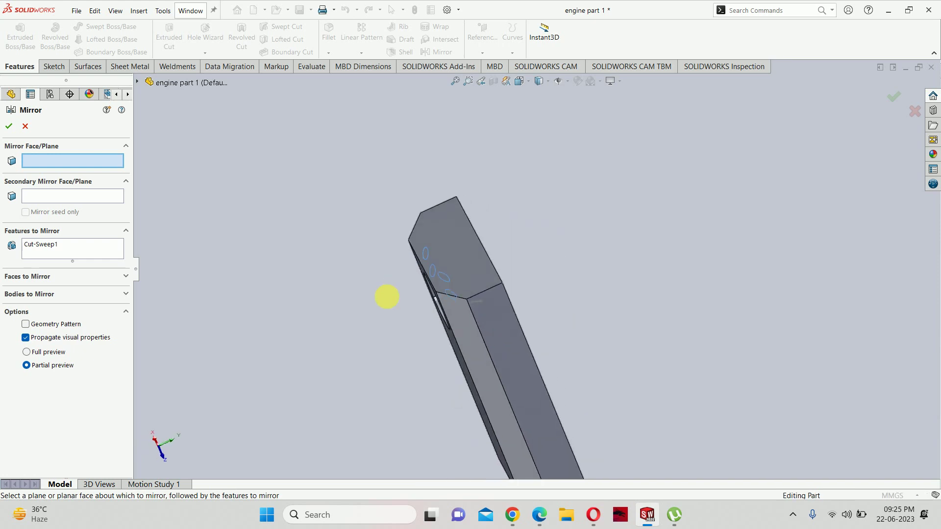
{"action": "left_click", "coordinate": [138, 82]}
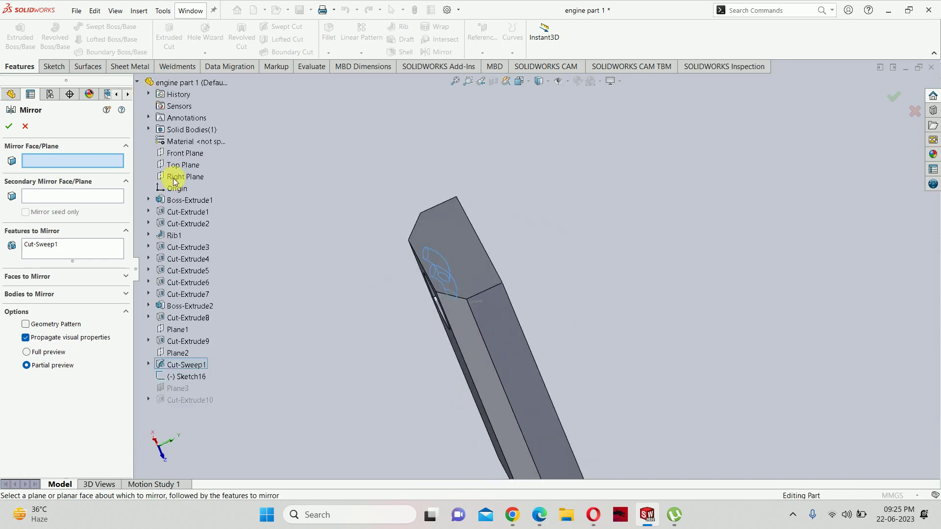
{"action": "left_click", "coordinate": [188, 179]}
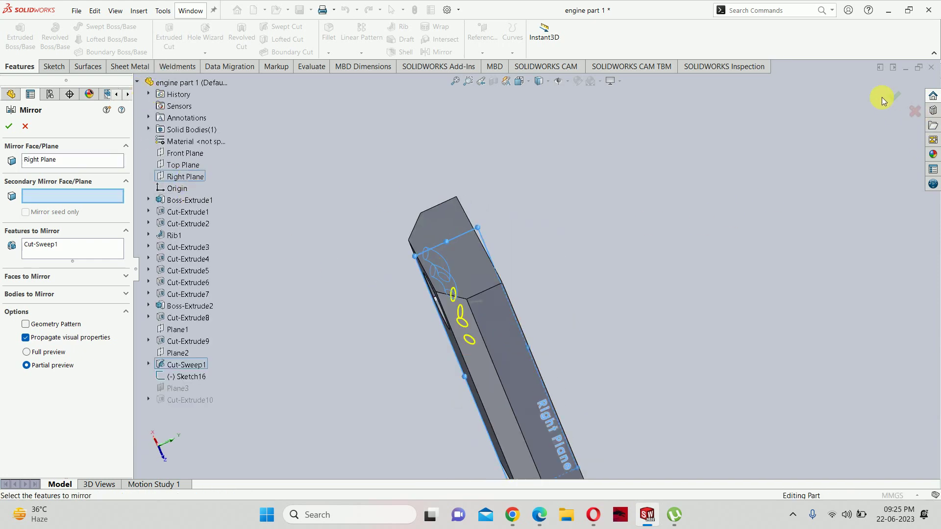
{"action": "left_click", "coordinate": [894, 93]}
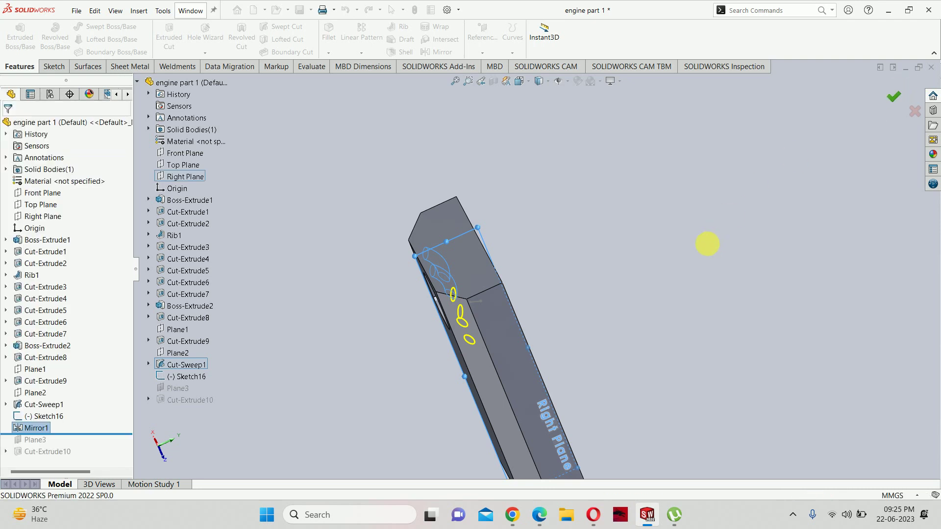
- Roll forward and mirror Cut-Extrude10's Ø5 holes about the Right Plane as Mirror2
{"action": "middle_click_drag", "start_coordinate": [584, 296], "coordinate": [598, 242]}
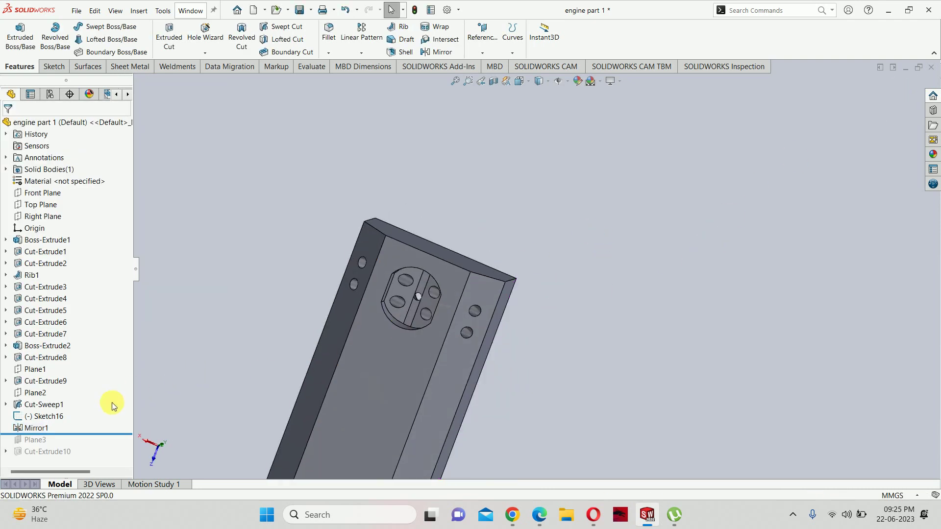
{"action": "left_click_drag", "start_coordinate": [73, 434], "coordinate": [72, 458]}
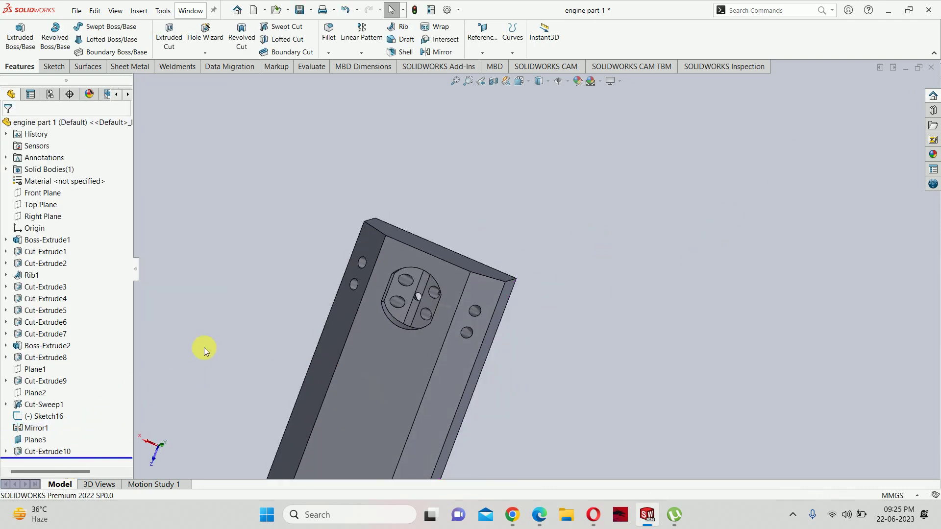
{"action": "left_click", "coordinate": [49, 452]}
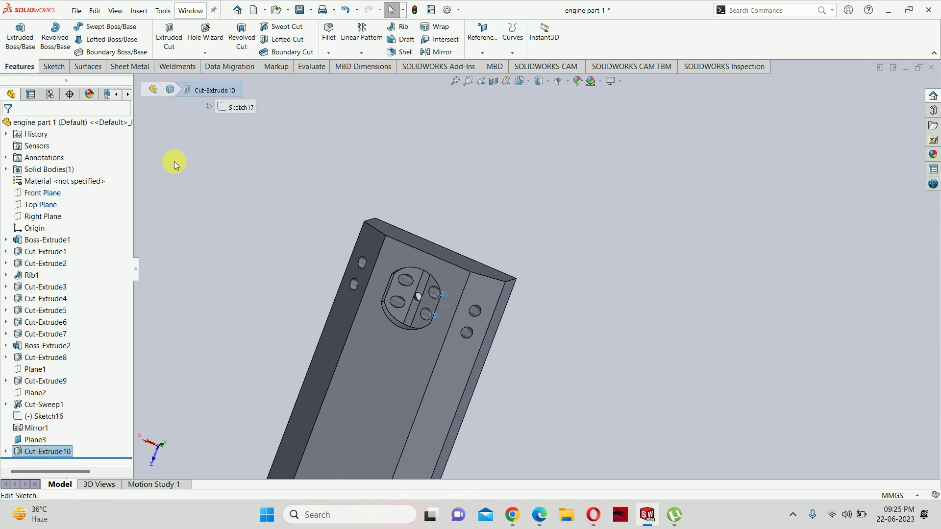
{"action": "left_click", "coordinate": [436, 52]}
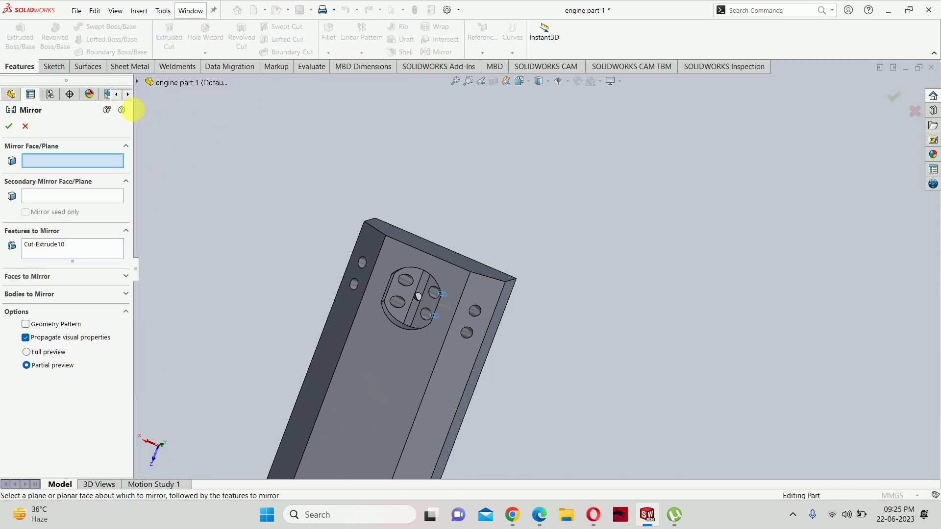
{"action": "left_click", "coordinate": [138, 83]}
{"action": "left_click", "coordinate": [185, 176]}
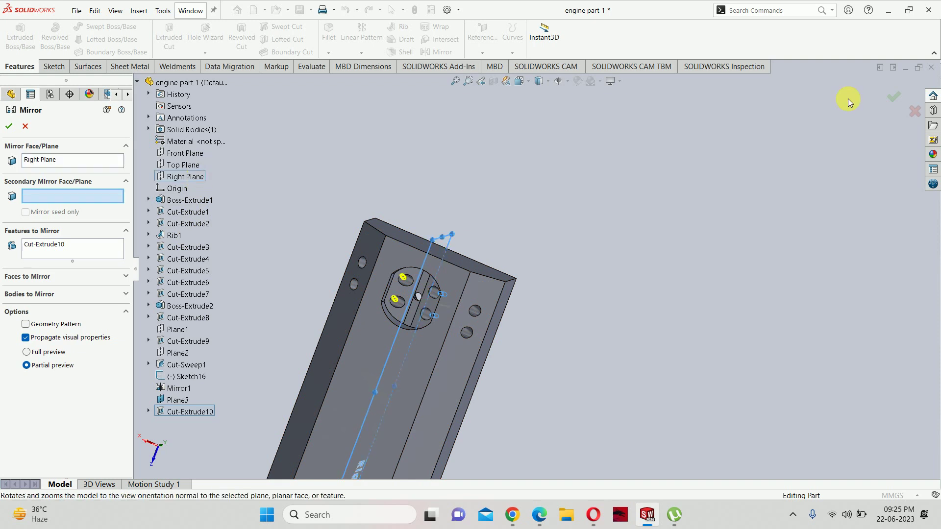
{"action": "left_click", "coordinate": [898, 95]}
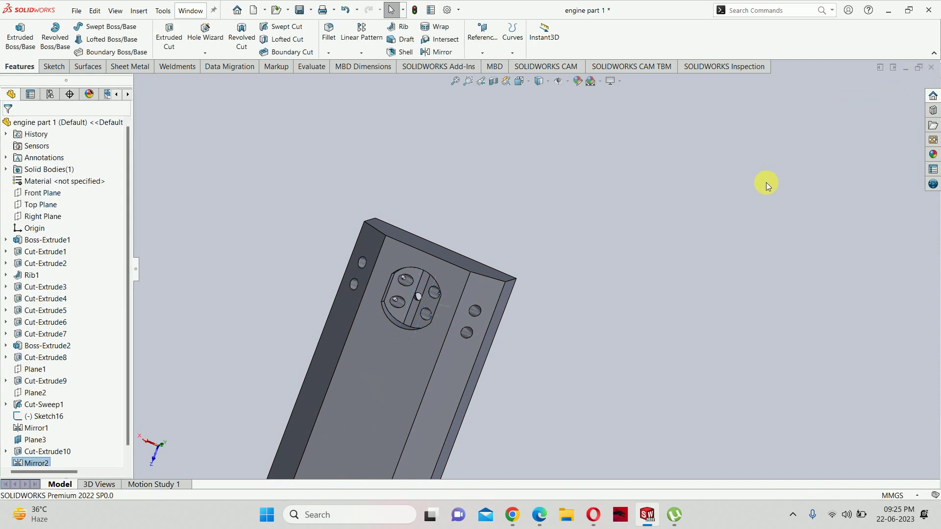
{"action": "left_click", "coordinate": [389, 350]}
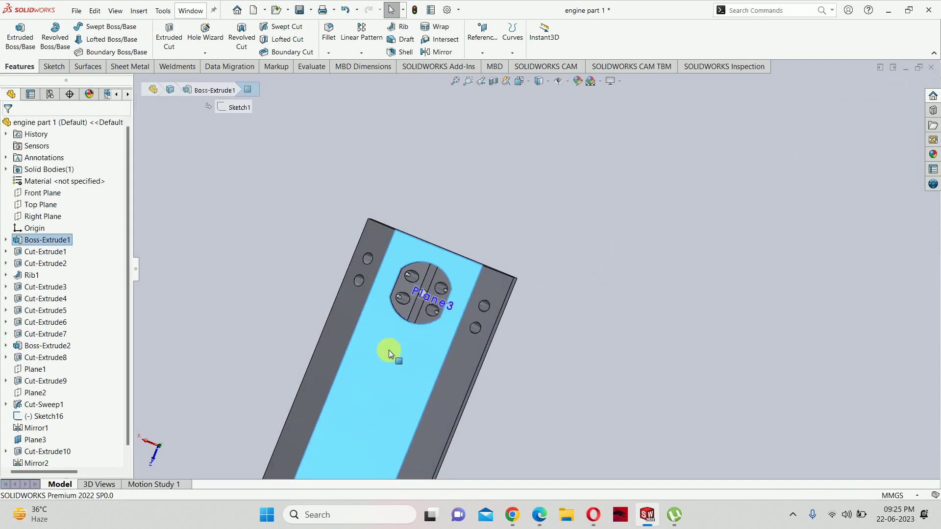
- View the bottom face straight on and hide Plane3
{"action": "key", "text": "ctrl+8"}
{"action": "left_click", "coordinate": [724, 302]}
{"action": "scroll", "coordinate": [44, 392], "scroll_direction": "down", "scroll_amount": 1}
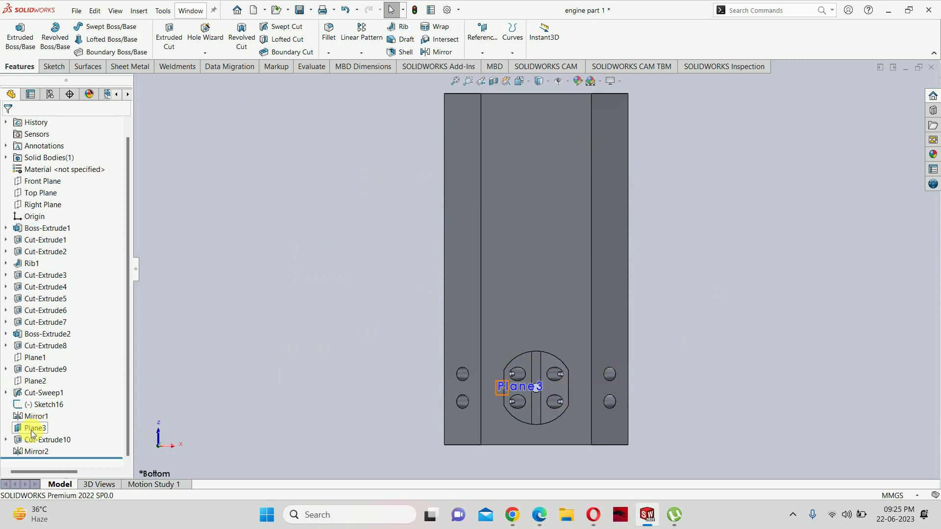
{"action": "left_click", "coordinate": [34, 428]}
{"action": "left_click", "coordinate": [52, 416]}
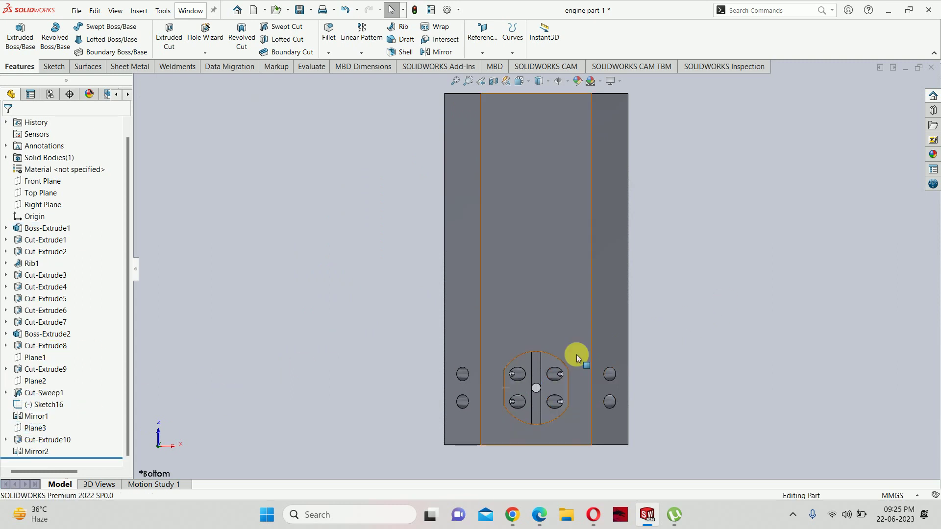
{"action": "scroll", "coordinate": [546, 363], "scroll_direction": "down", "scroll_amount": 2}
{"action": "scroll", "coordinate": [546, 362], "scroll_direction": "down", "scroll_amount": 2}
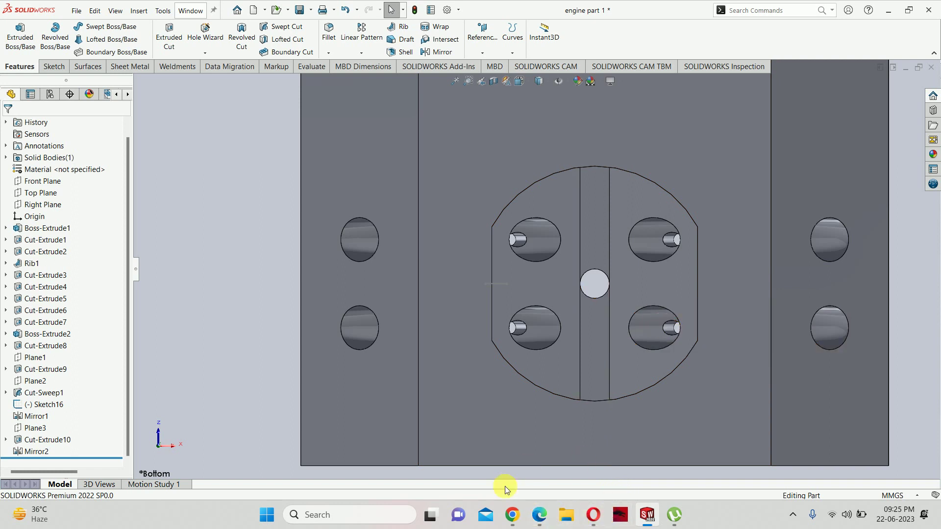
- Compare the four Ø5 holes with the Engine Assembly.pdf plan view on page 9
{"action": "left_click", "coordinate": [539, 514]}
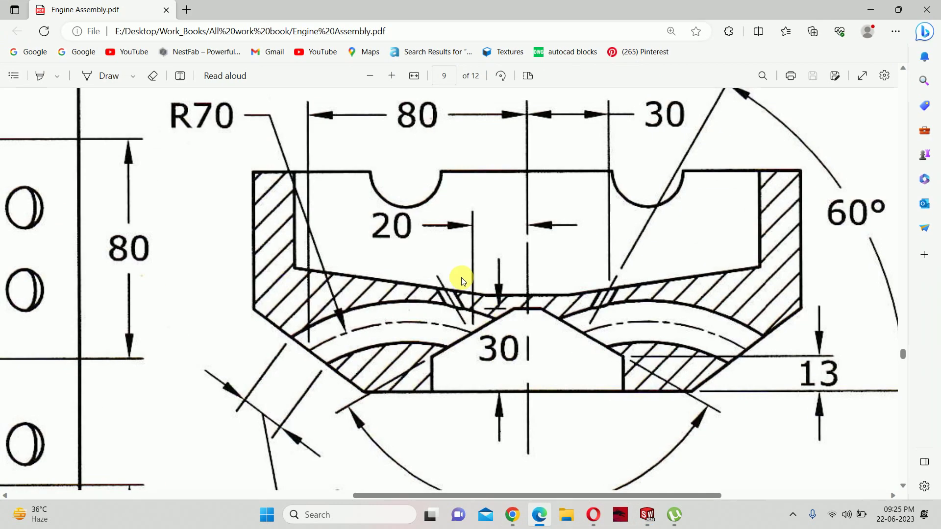
{"action": "scroll", "coordinate": [460, 278], "scroll_direction": "down", "scroll_amount": 3, "text": "ctrl"}
{"action": "scroll", "coordinate": [266, 252], "scroll_direction": "up", "scroll_amount": 2, "text": "ctrl"}
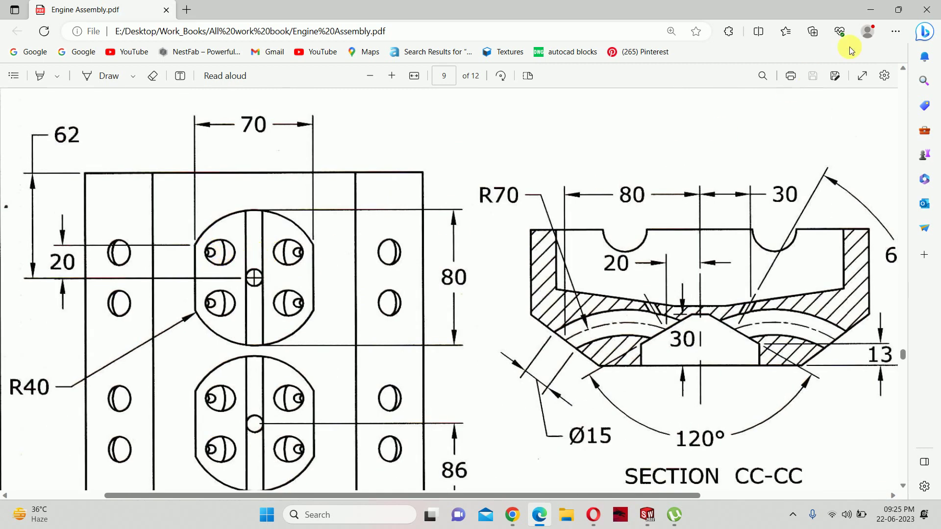
{"action": "left_click", "coordinate": [871, 12]}
- Select Mirror2, Cut-Extrude10, Mirror1, Cut-Extrude8 and the other bay features back to Rib1
{"action": "scroll", "coordinate": [600, 287], "scroll_direction": "down", "scroll_amount": 2}
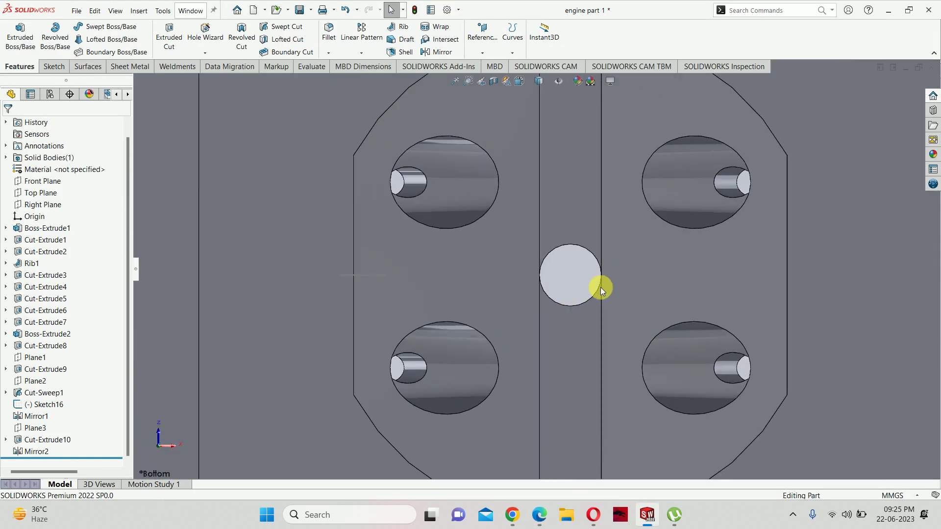
{"action": "scroll", "coordinate": [600, 287], "scroll_direction": "up", "scroll_amount": 5}
{"action": "middle_click_drag", "start_coordinate": [600, 326], "coordinate": [515, 153]}
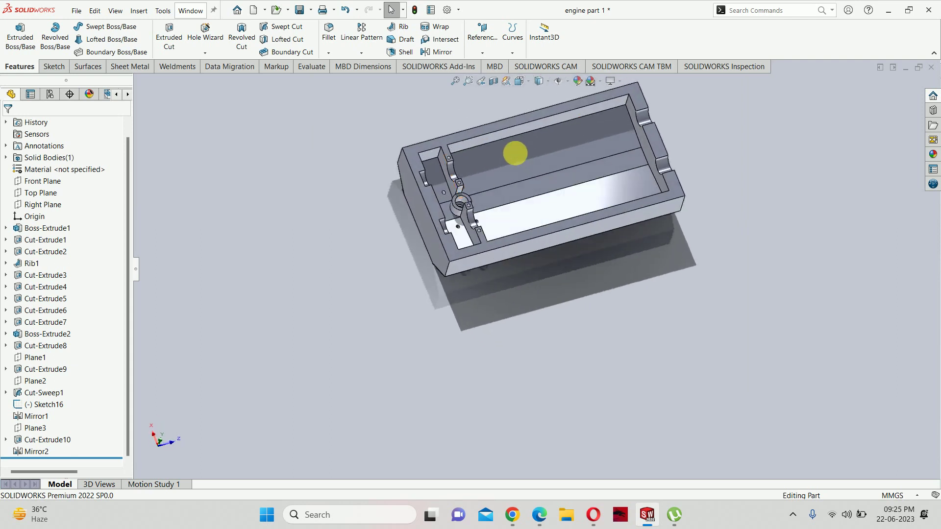
{"action": "left_click", "coordinate": [38, 450]}
{"action": "left_click", "coordinate": [33, 440], "text": "ctrl"}
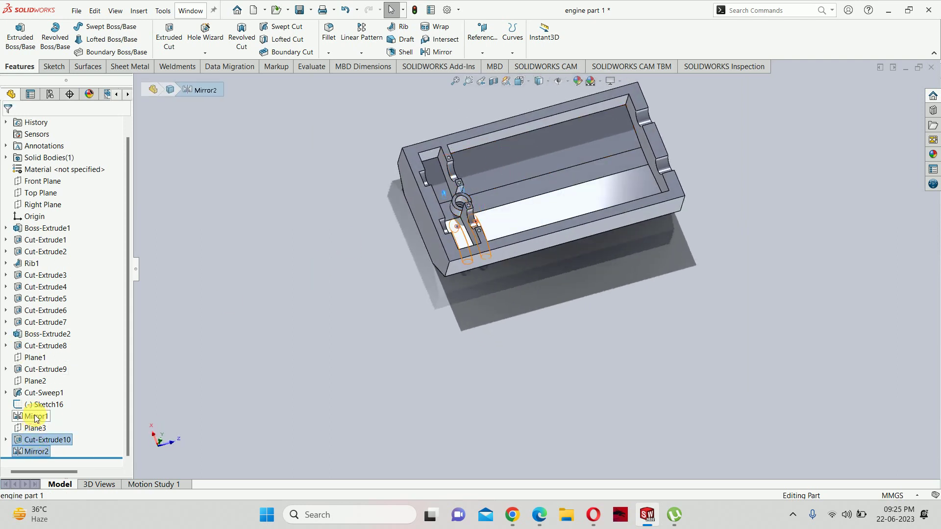
{"action": "left_click", "coordinate": [35, 417], "text": "ctrl"}
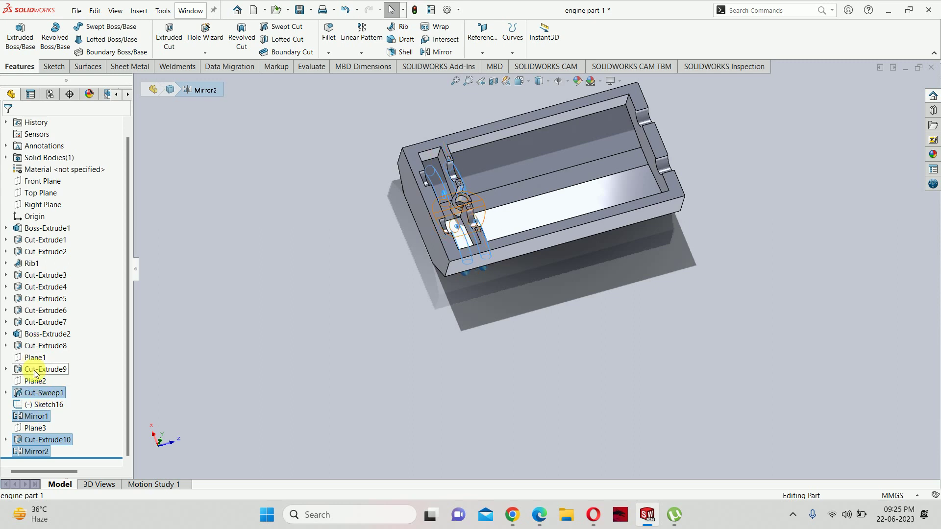
{"action": "left_click", "coordinate": [39, 346], "text": "ctrl"}
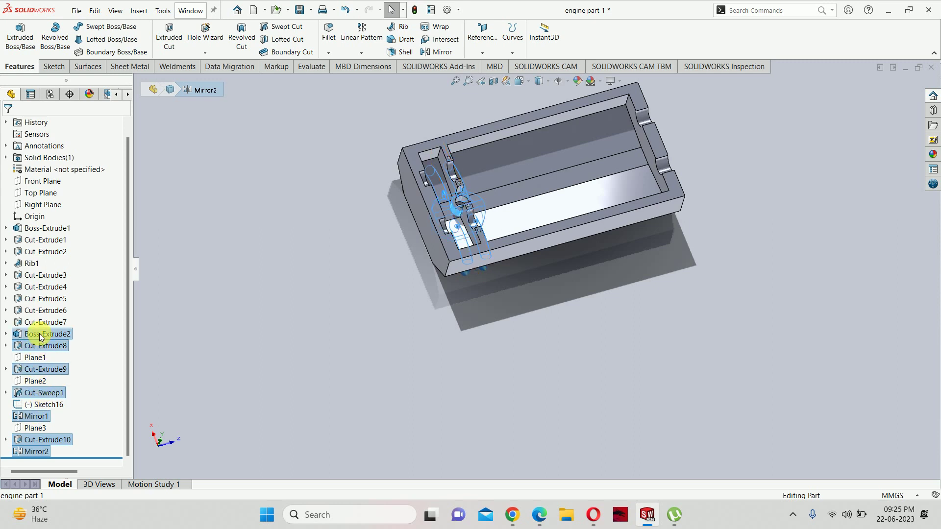
{"action": "left_click", "coordinate": [43, 325], "text": "ctrl"}
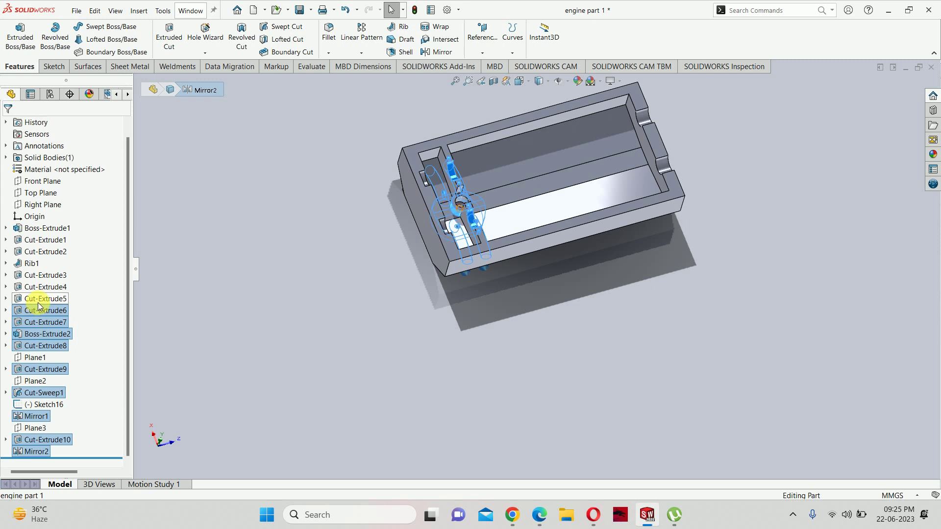
{"action": "left_click", "coordinate": [41, 299], "text": "ctrl"}
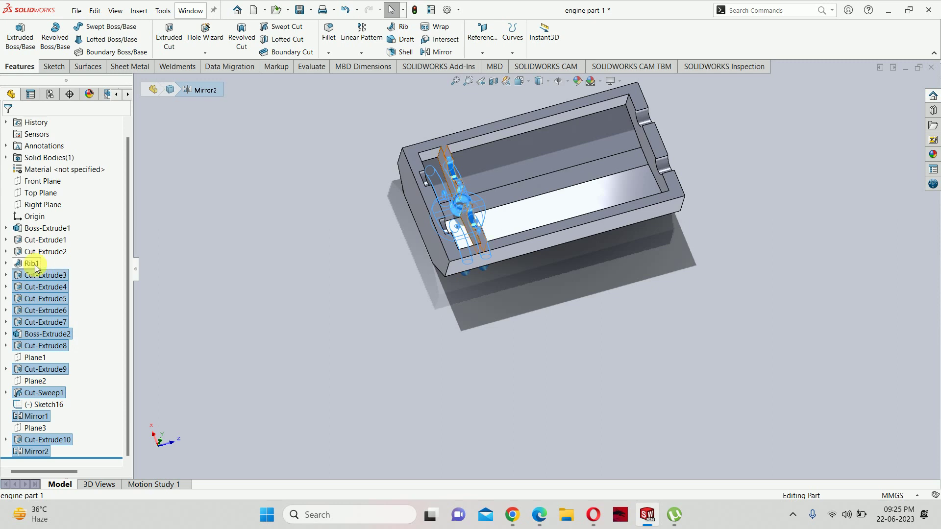
{"action": "left_click", "coordinate": [34, 265], "text": "ctrl"}
{"action": "mouse_move", "coordinate": [557, 317]}
{"action": "middle_mouse_down"}
{"action": "mouse_move", "coordinate": [550, 224]}
{"action": "mouse_move", "coordinate": [602, 52]}
{"action": "mouse_move", "coordinate": [636, 236]}
{"action": "mouse_move", "coordinate": [560, 193]}
{"action": "middle_mouse_up"}
- Linear-pattern the selected features along the block's long edge at 86 mm spacing, 4 instances
{"action": "left_click", "coordinate": [361, 33]}
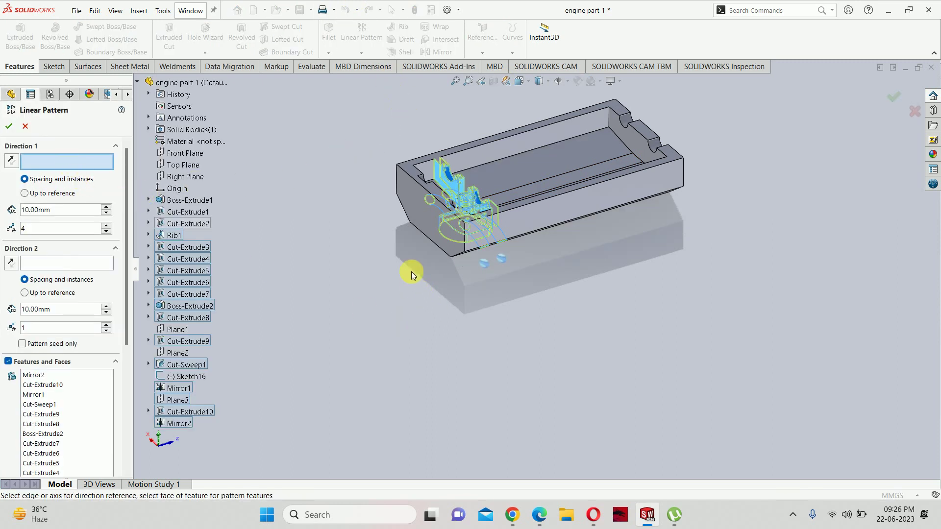
{"action": "left_click", "coordinate": [519, 207]}
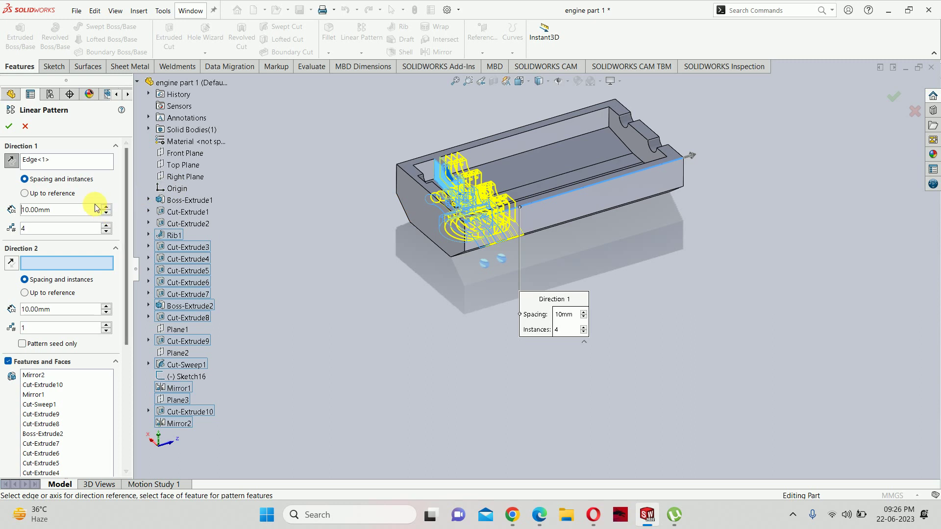
{"action": "type", "text": "86"}
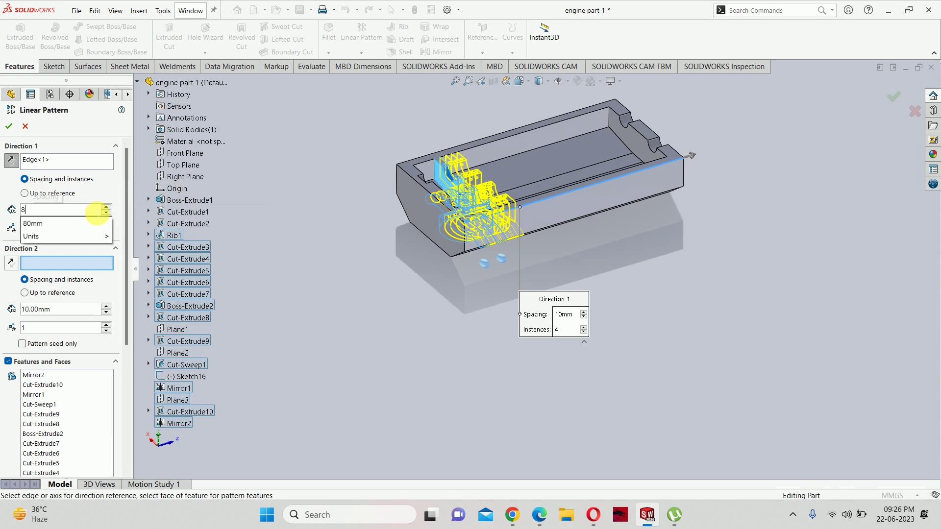
{"action": "key", "text": "Return"}
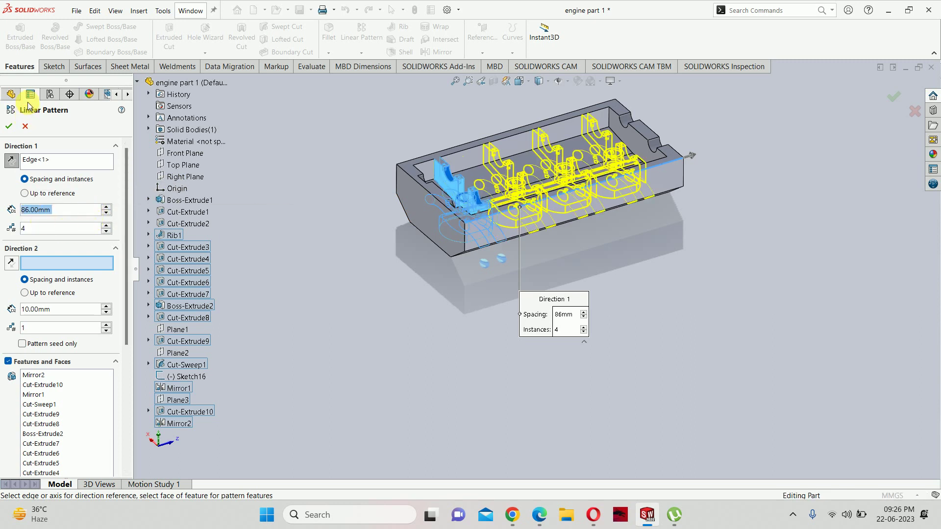
{"action": "left_click", "coordinate": [6, 128]}
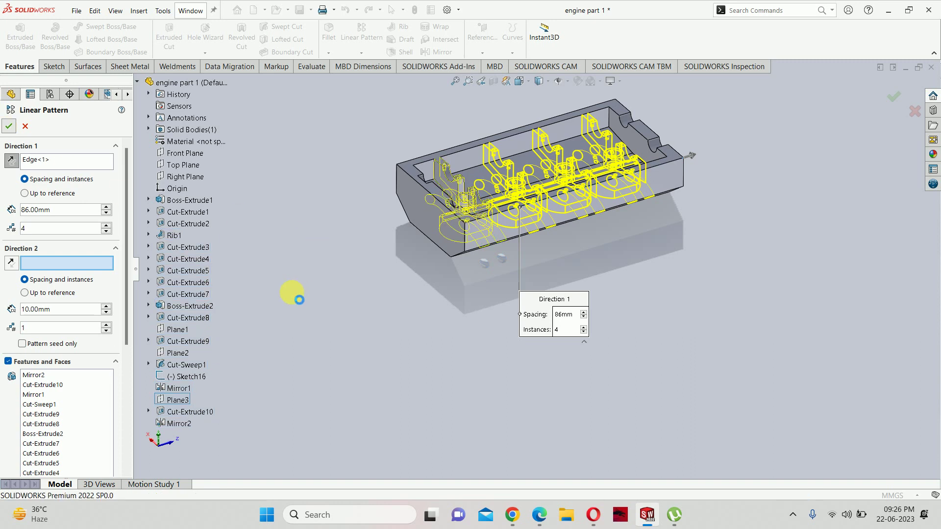
- Inspect LPattern1's four bays from top, underside and front, then select the Right Plane
{"action": "middle_click_drag", "start_coordinate": [564, 204], "coordinate": [565, 284]}
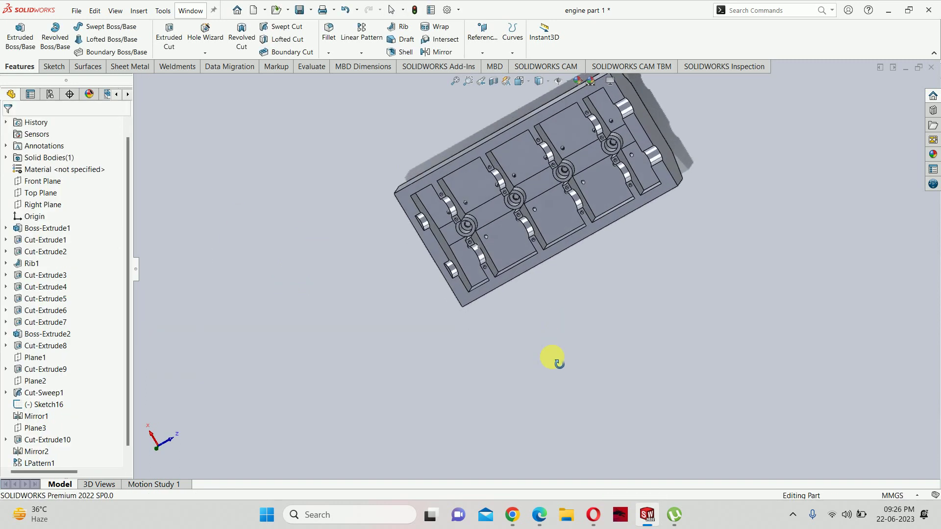
{"action": "scroll", "coordinate": [442, 183], "scroll_direction": "down", "scroll_amount": 5}
{"action": "left_click", "coordinate": [399, 234]}
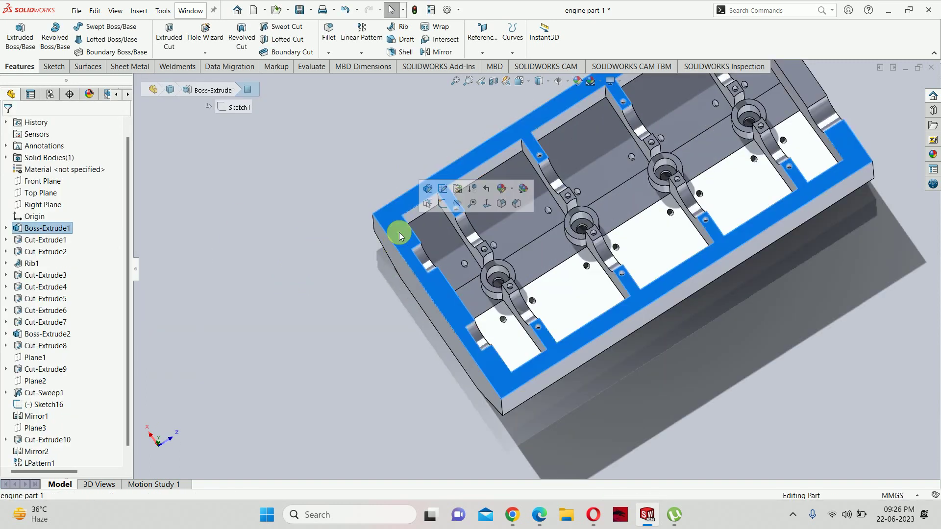
{"action": "key", "text": "ctrl+8"}
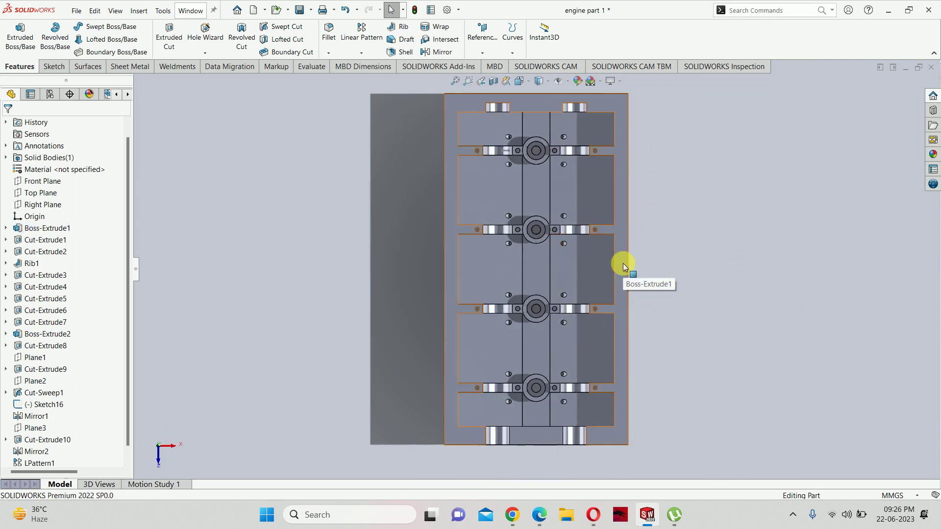
{"action": "key", "text": "ctrl+8"}
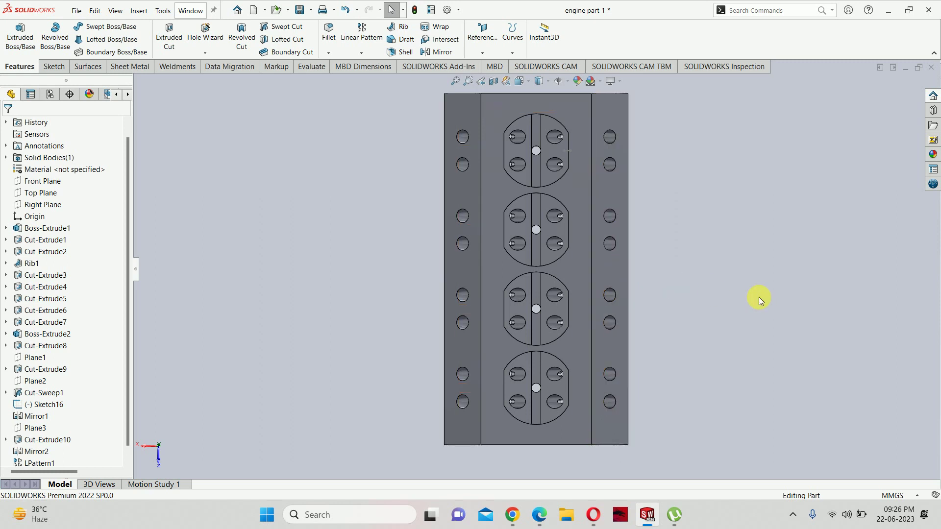
{"action": "key", "text": "ctrl+1"}
{"action": "mouse_move", "coordinate": [616, 265]}
{"action": "middle_mouse_down"}
{"action": "mouse_move", "coordinate": [591, 214]}
{"action": "mouse_move", "coordinate": [583, 226]}
{"action": "middle_mouse_up"}
{"action": "left_click", "coordinate": [43, 204]}
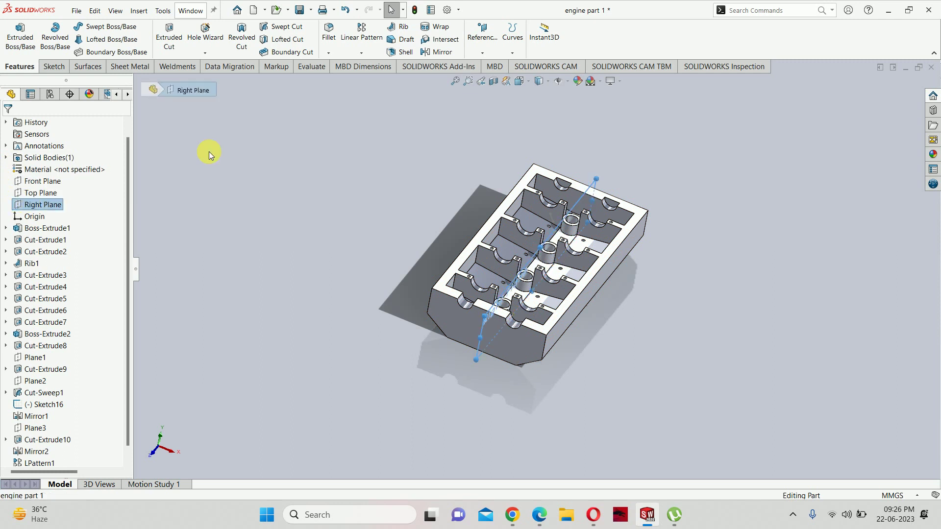
- Section the block through the Right Plane at 0 mm offset, viewed face-on and fitted
{"action": "left_click", "coordinate": [494, 83]}
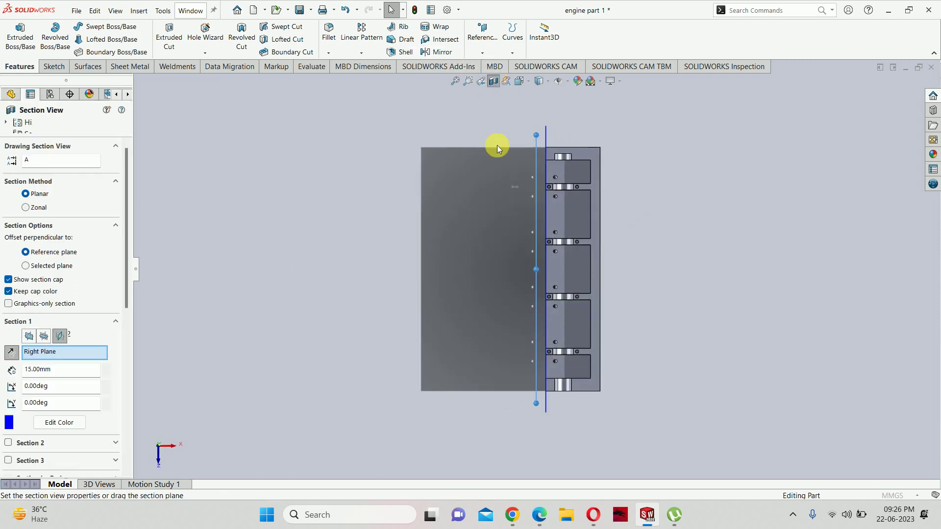
{"action": "middle_click_drag", "start_coordinate": [527, 133], "coordinate": [624, 286]}
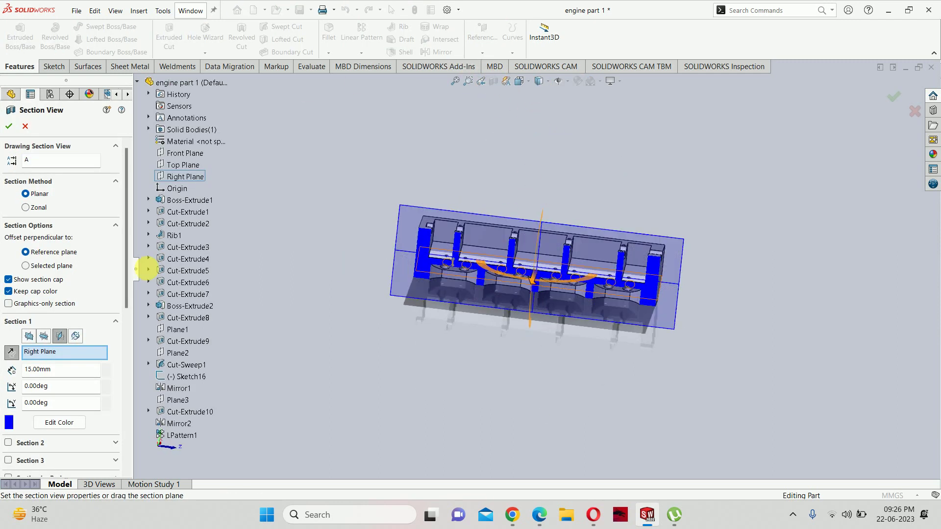
{"action": "type", "text": "0"}
{"action": "key", "text": "Return"}
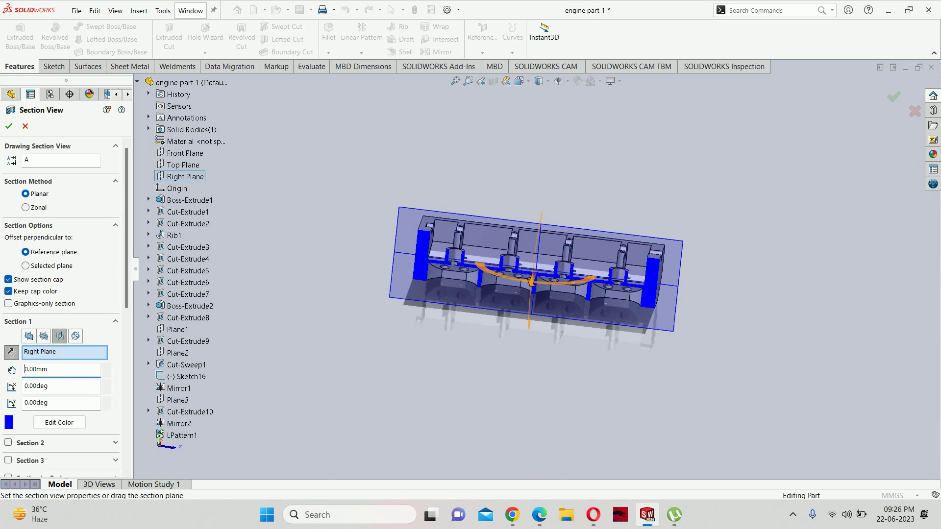
{"action": "left_click", "coordinate": [9, 127]}
{"action": "left_click", "coordinate": [42, 204]}
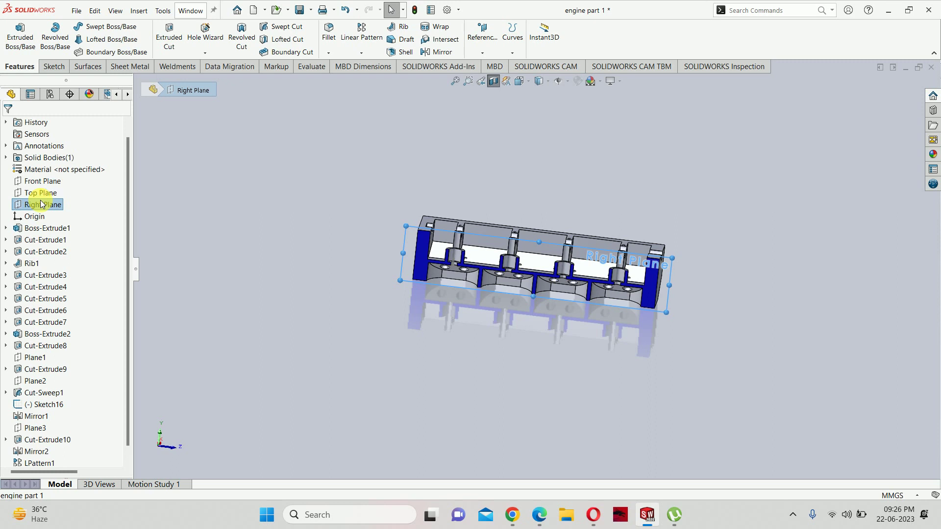
{"action": "key", "text": "ctrl+8"}
{"action": "key", "text": "ctrl+8"}
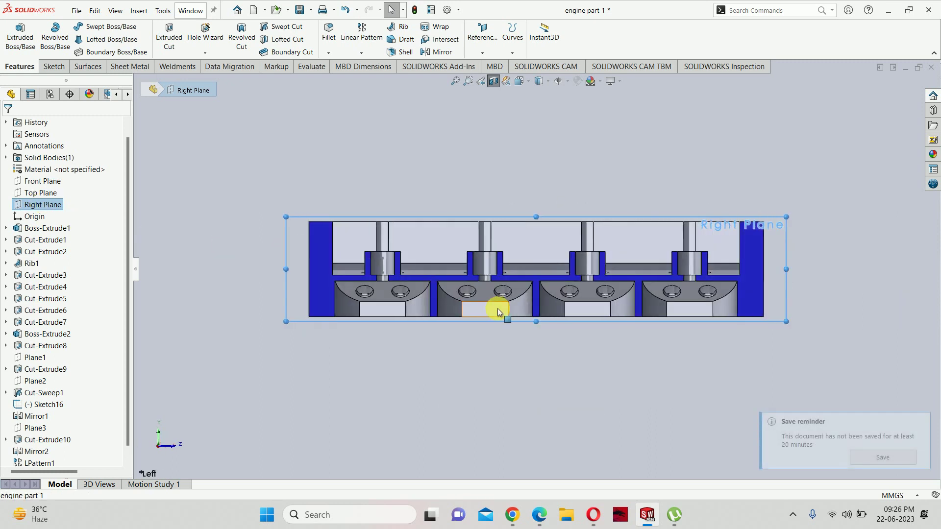
{"action": "left_click", "coordinate": [600, 399]}
{"action": "key", "text": "f"}
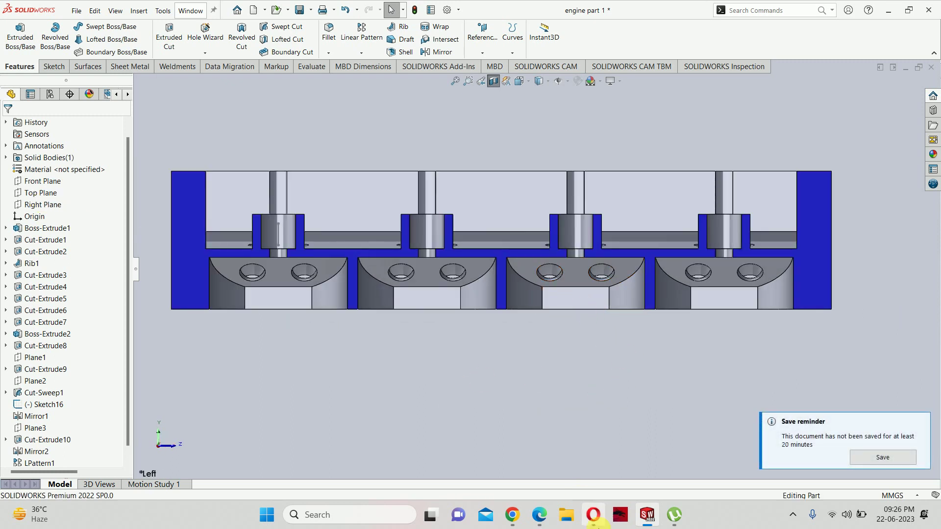
- Compare the sectioned bays against the PDF drawing's Section DD-DD
{"action": "left_click", "coordinate": [528, 506]}
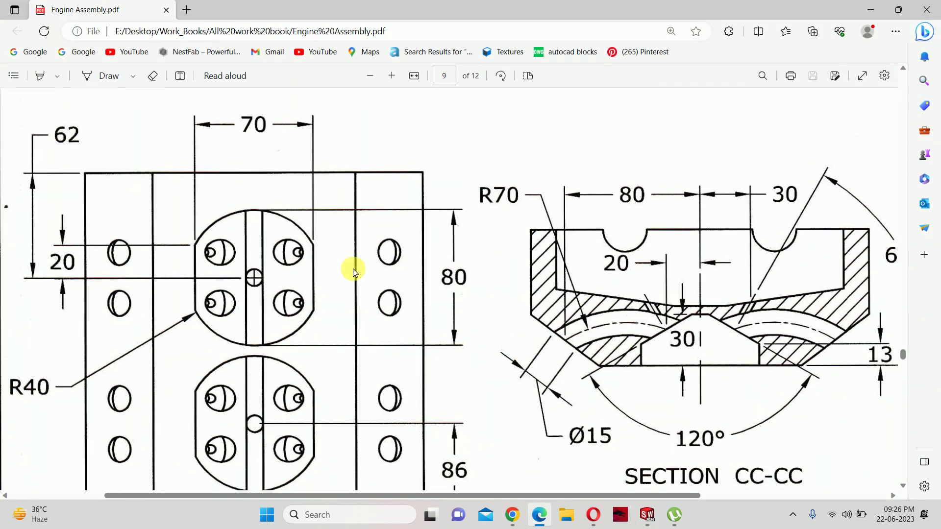
{"action": "scroll", "coordinate": [352, 268], "scroll_direction": "up", "scroll_amount": 5}
{"action": "scroll", "coordinate": [353, 269], "scroll_direction": "up", "scroll_amount": 5}
{"action": "scroll", "coordinate": [380, 269], "scroll_direction": "up", "scroll_amount": 3}
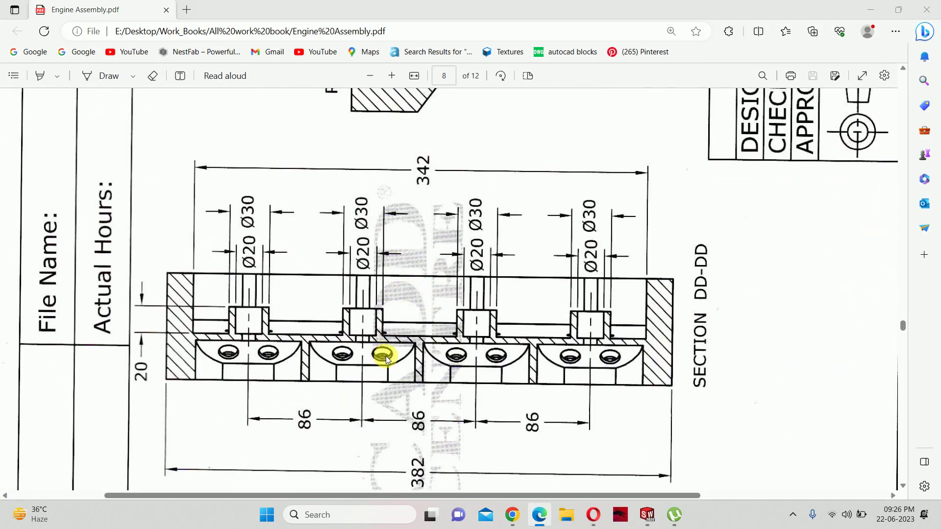
{"action": "key", "text": "alt+Tab"}
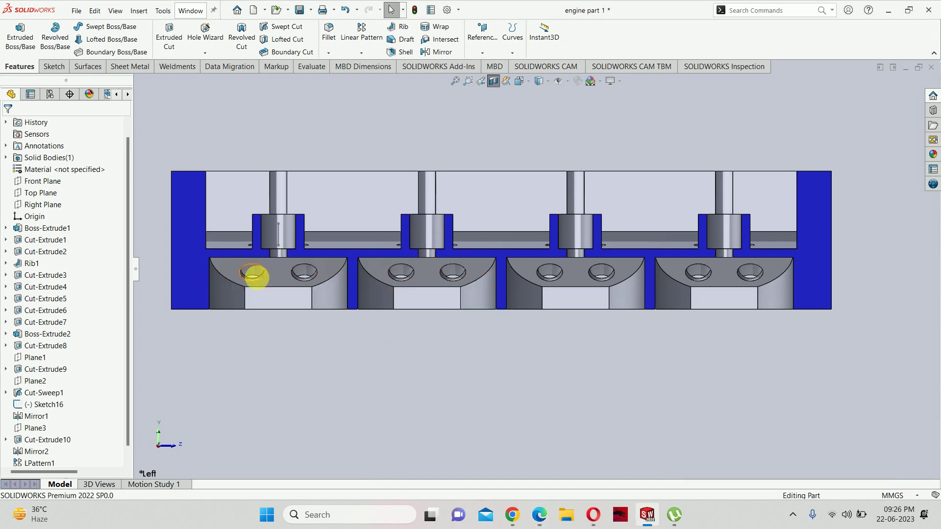
- Measure the first pin's edge in the sectioned block and compare it with the PDF's Section DD-DD
{"action": "left_click", "coordinate": [277, 229]}
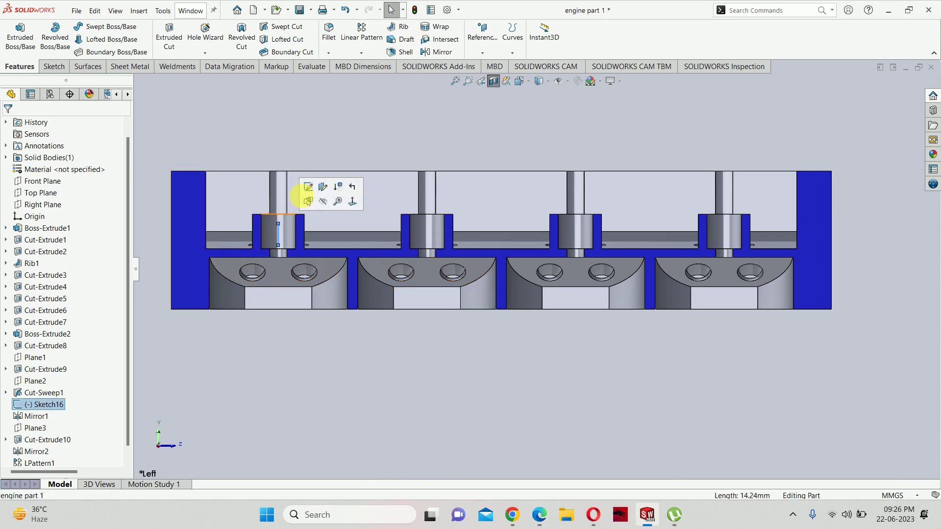
{"action": "key", "text": "z"}
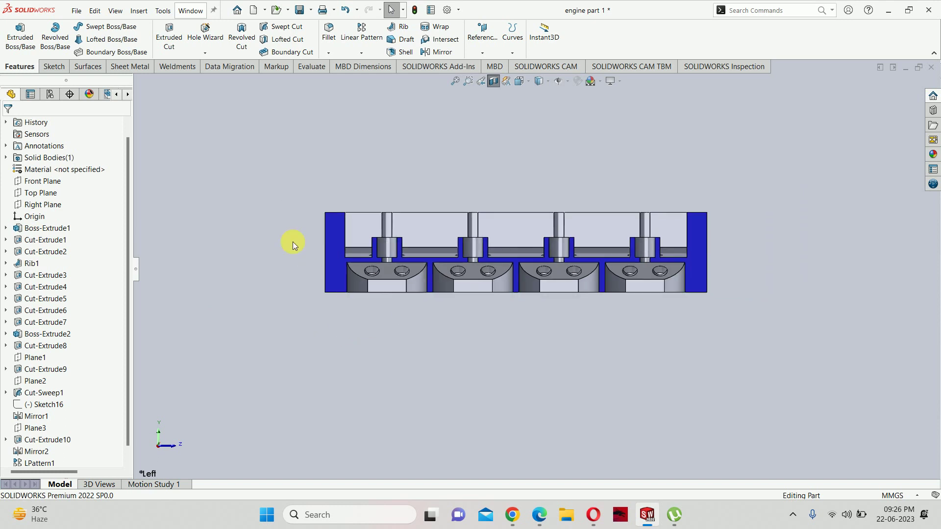
{"action": "mouse_move", "coordinate": [741, 253]}
{"action": "middle_mouse_down"}
{"action": "mouse_move", "coordinate": [640, 310]}
{"action": "mouse_move", "coordinate": [675, 280]}
{"action": "mouse_move", "coordinate": [703, 294]}
{"action": "mouse_move", "coordinate": [672, 310]}
{"action": "middle_mouse_up"}
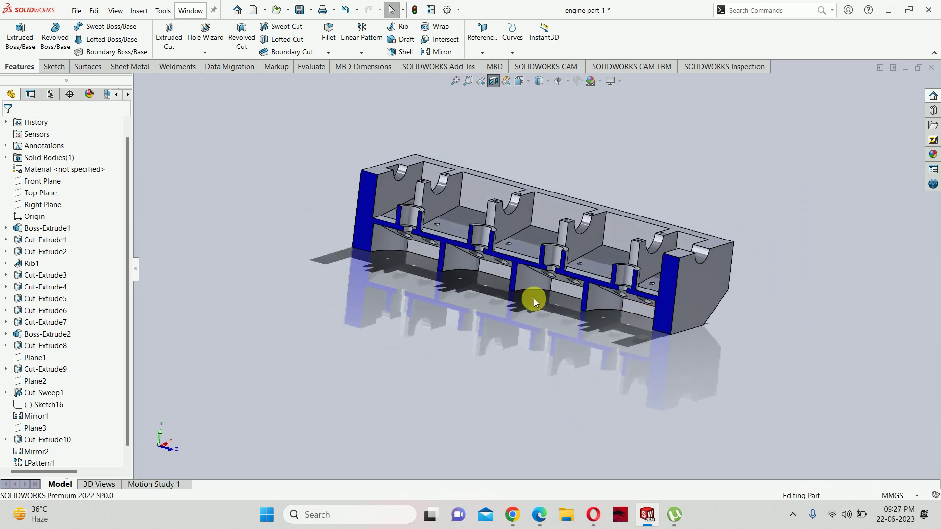
{"action": "key", "text": "alt+Tab"}
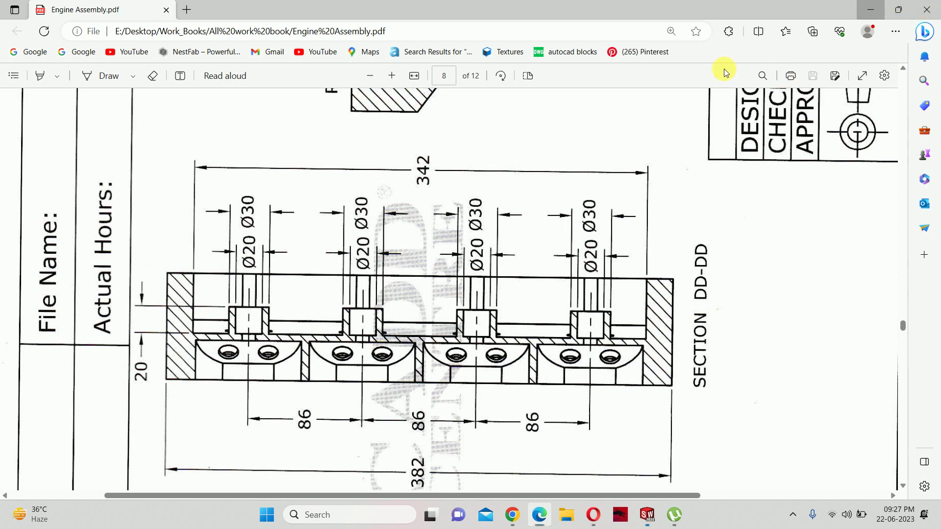
{"action": "key", "text": "alt+Tab"}
{"action": "mouse_move", "coordinate": [520, 296]}
{"action": "middle_mouse_down"}
{"action": "mouse_move", "coordinate": [564, 240]}
{"action": "mouse_move", "coordinate": [490, 240]}
{"action": "middle_mouse_up"}
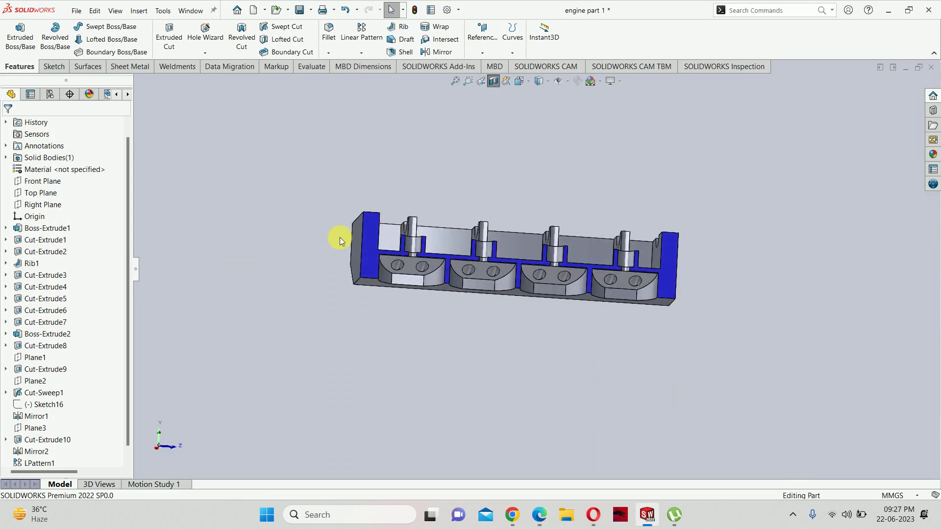
{"action": "key", "text": "ctrl+3"}
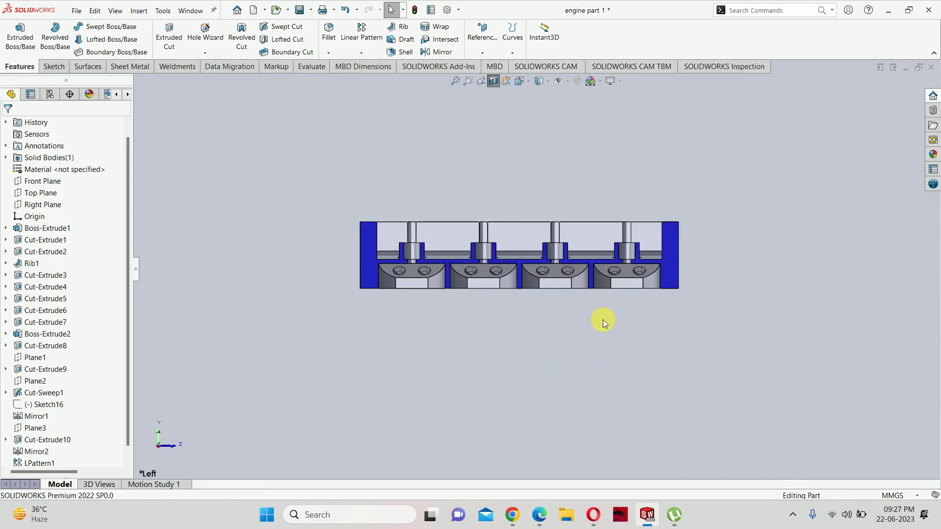
- Turn off the section view, tilt the full block into 3D, and close the PDF drawing
{"action": "left_click", "coordinate": [493, 81]}
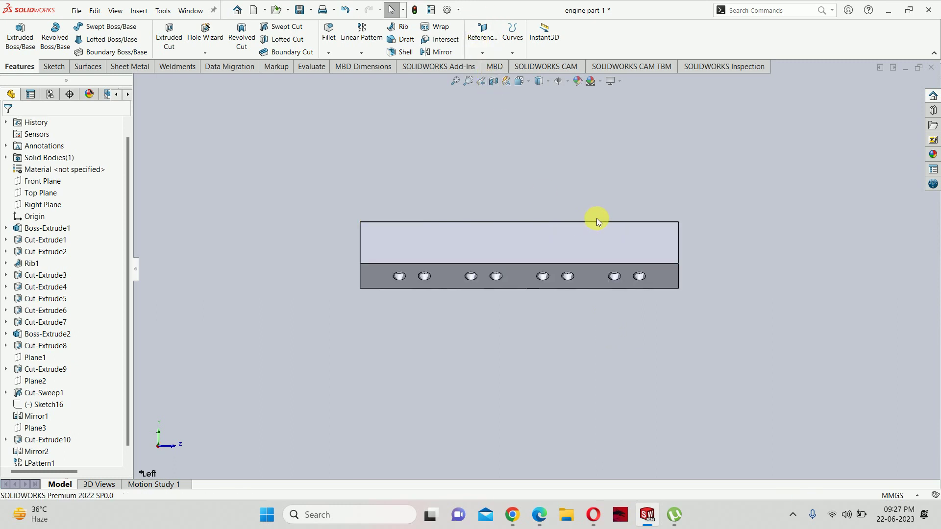
{"action": "mouse_move", "coordinate": [596, 218]}
{"action": "middle_mouse_down"}
{"action": "mouse_move", "coordinate": [522, 310]}
{"action": "mouse_move", "coordinate": [539, 208]}
{"action": "middle_mouse_up"}
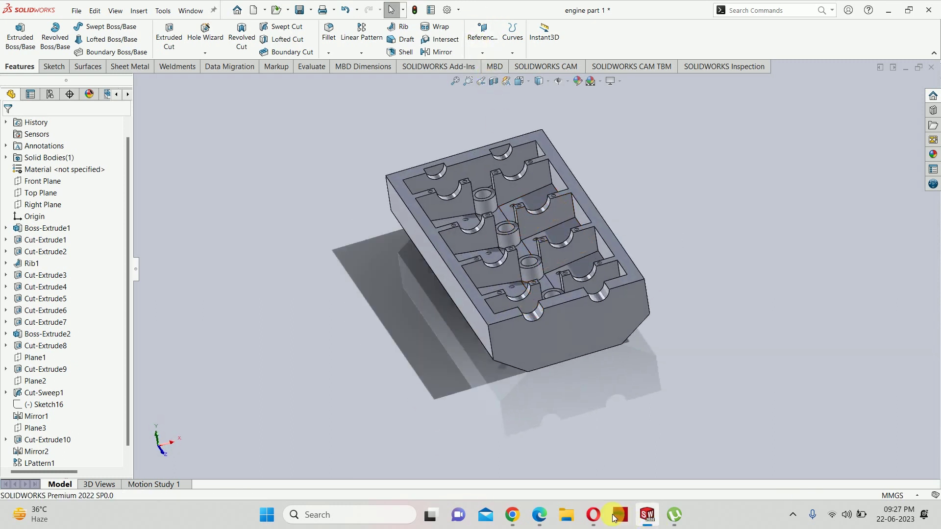
{"action": "left_click", "coordinate": [540, 522]}
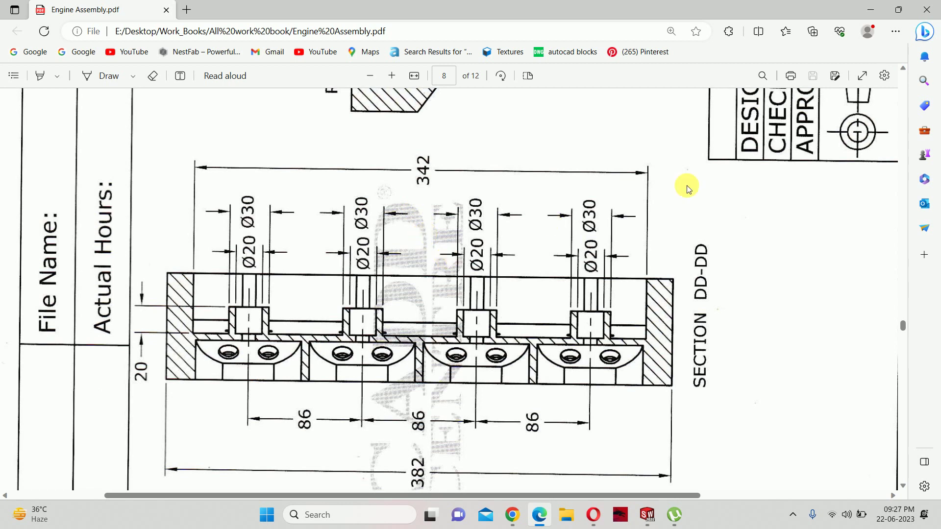
{"action": "left_click", "coordinate": [929, 6]}
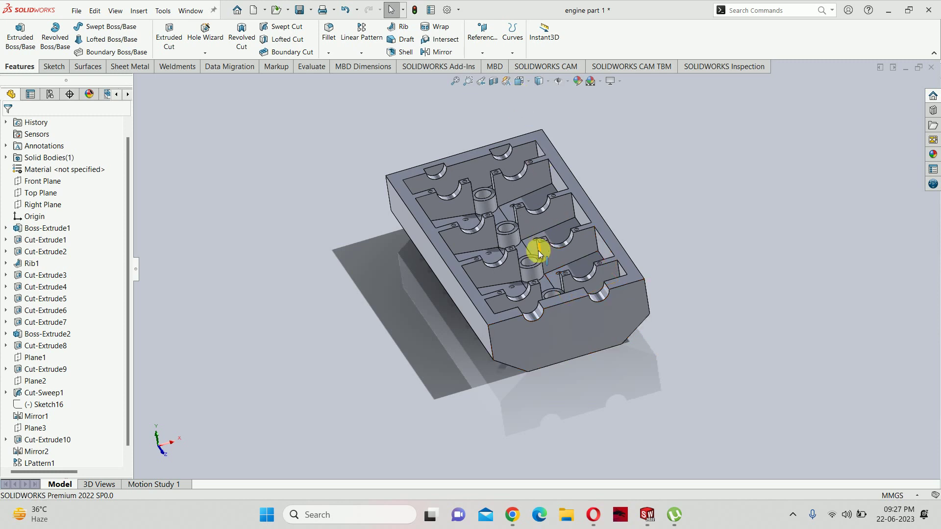
{"action": "mouse_move", "coordinate": [537, 251]}
{"action": "middle_mouse_down"}
{"action": "mouse_move", "coordinate": [578, 161]}
{"action": "mouse_move", "coordinate": [594, 189]}
{"action": "mouse_move", "coordinate": [621, 174]}
{"action": "mouse_move", "coordinate": [555, 170]}
{"action": "mouse_move", "coordinate": [537, 252]}
{"action": "mouse_move", "coordinate": [563, 185]}
{"action": "middle_mouse_up"}
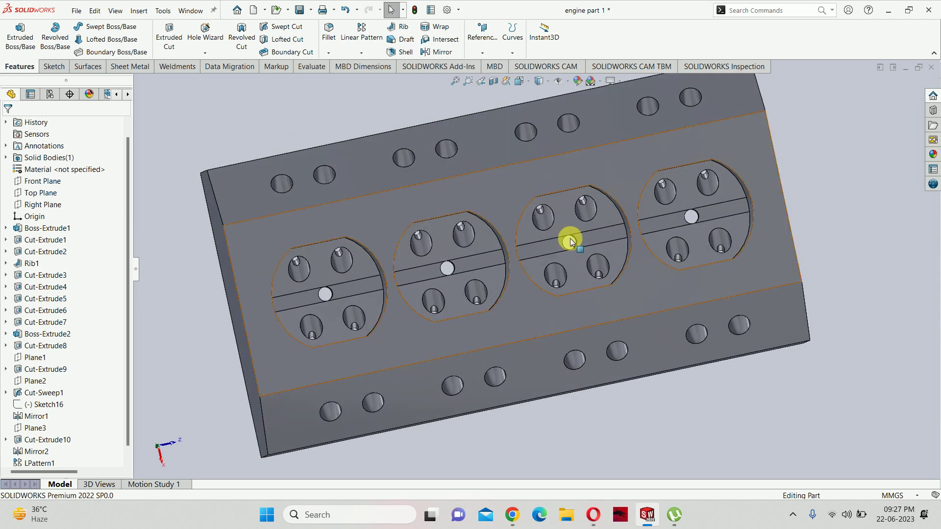
{"action": "mouse_move", "coordinate": [567, 237]}
{"action": "middle_mouse_down"}
{"action": "mouse_move", "coordinate": [552, 206]}
{"action": "mouse_move", "coordinate": [573, 238]}
{"action": "mouse_move", "coordinate": [472, 298]}
{"action": "mouse_move", "coordinate": [338, 184]}
{"action": "mouse_move", "coordinate": [398, 298]}
{"action": "mouse_move", "coordinate": [436, 162]}
{"action": "mouse_move", "coordinate": [531, 172]}
{"action": "mouse_move", "coordinate": [489, 221]}
{"action": "middle_mouse_up"}
{"action": "scroll", "coordinate": [431, 224], "scroll_direction": "down", "scroll_amount": 3}
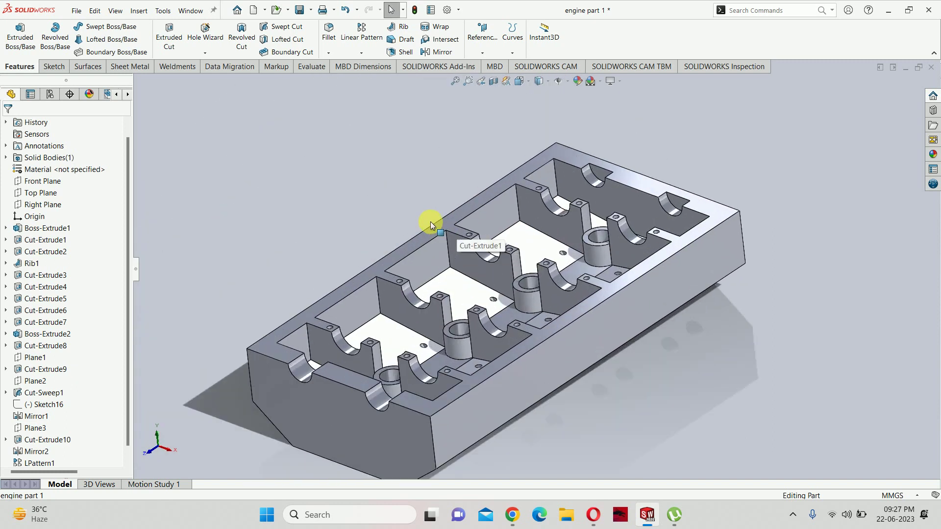